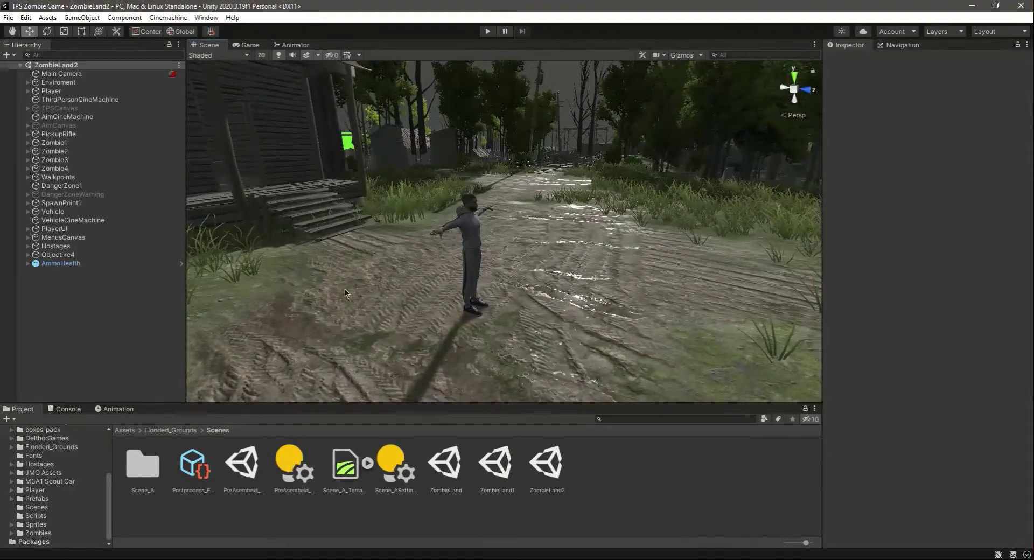
- Remove the ZombieLand2 scene from the Build Settings scene list and add it again from the Flooded_Grounds Scenes folder
left_click(8, 18)
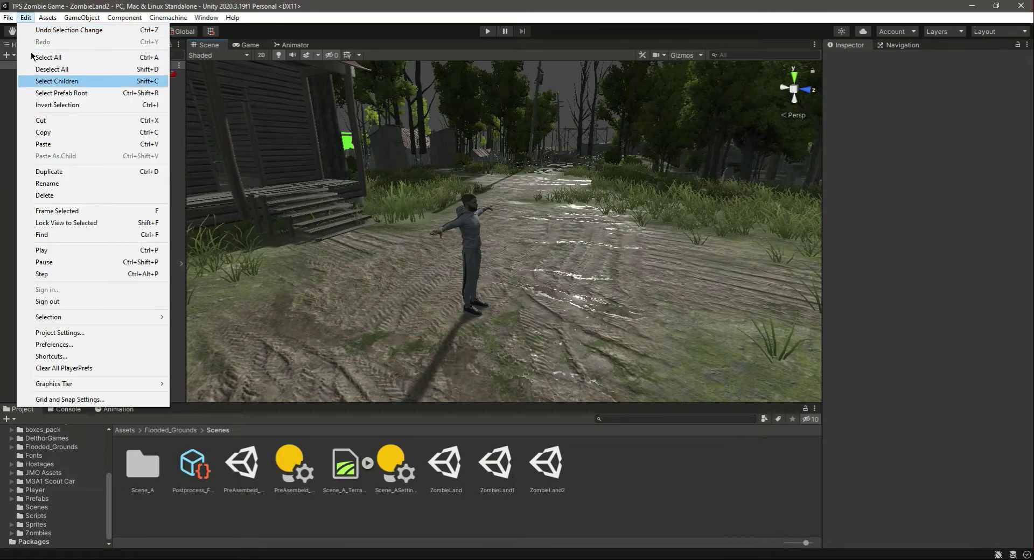
left_click(34, 147)
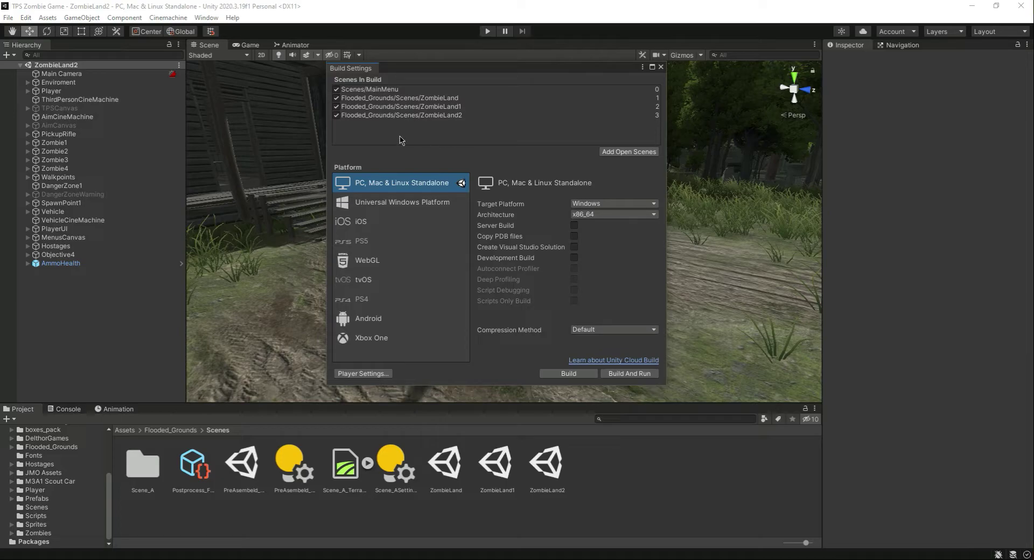
left_click(379, 91)
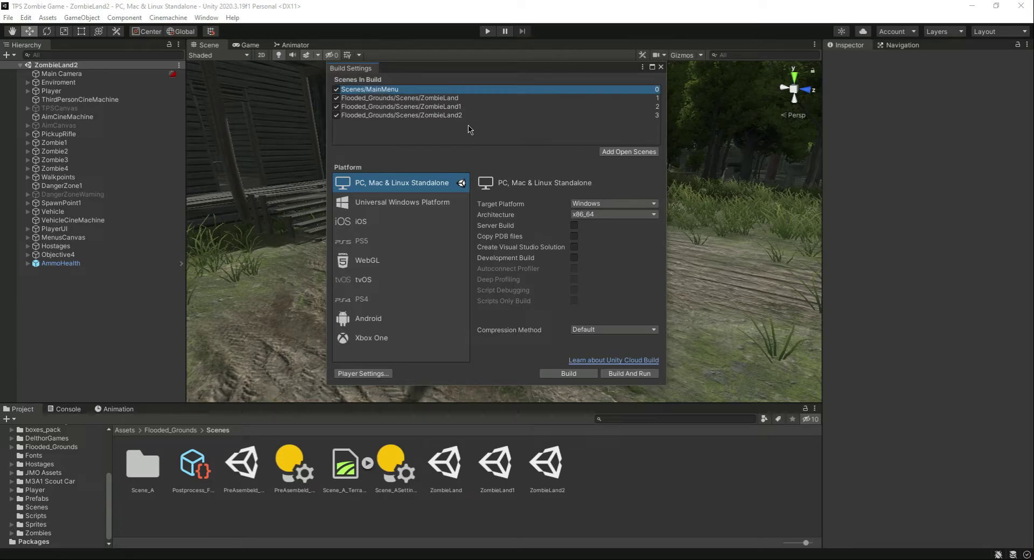
left_click(457, 116)
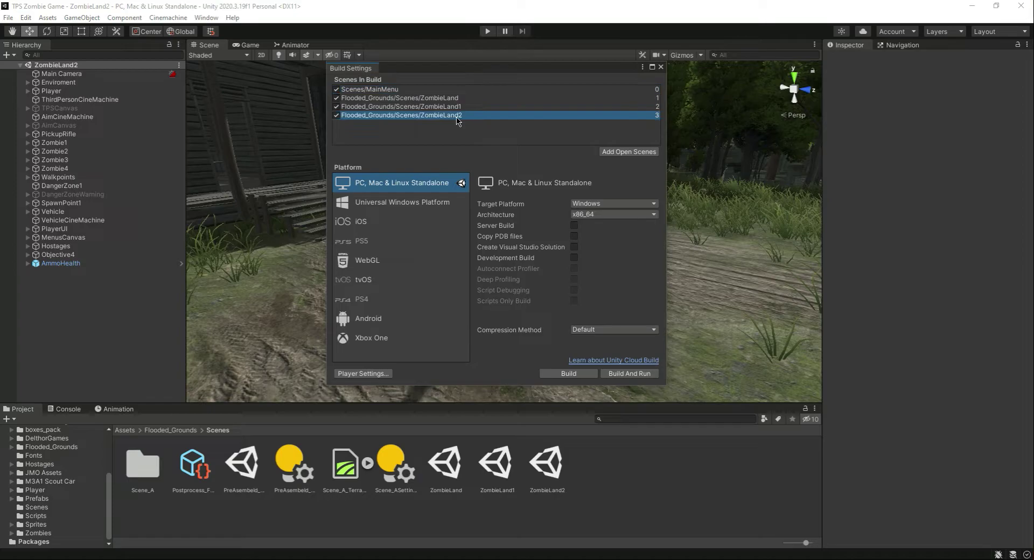
key("Delete")
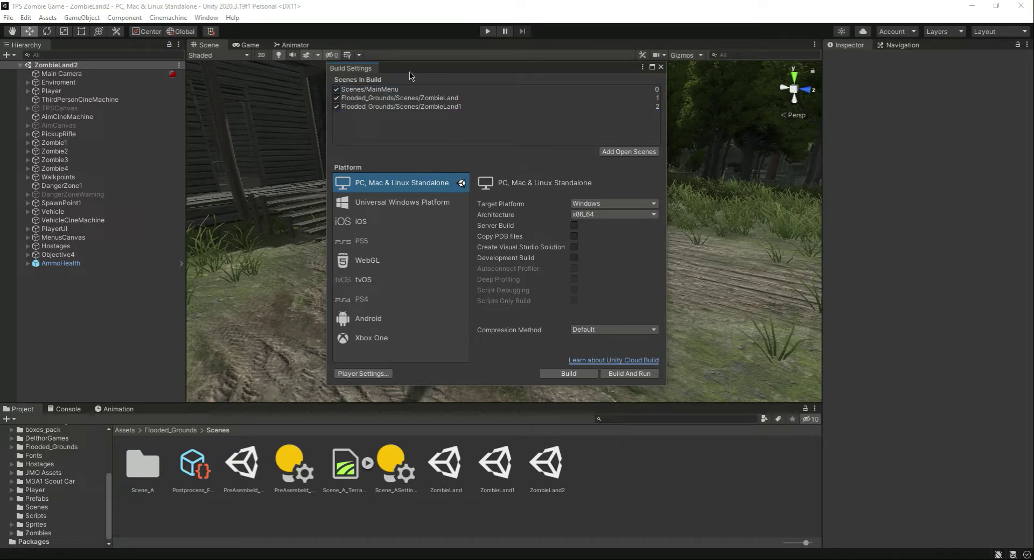
left_click_drag(549, 465, 424, 131)
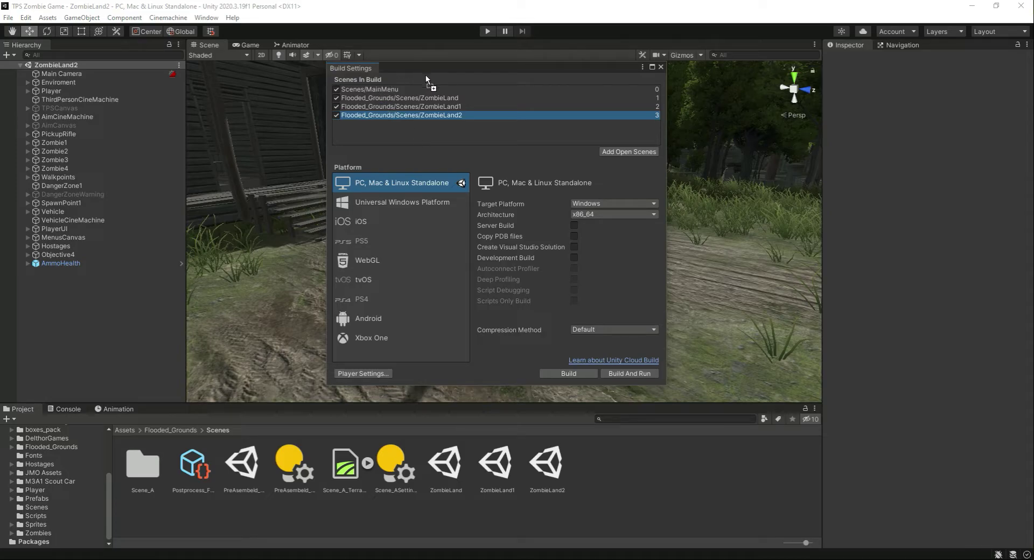
- Review the order of MainMenu and the three ZombieLand scenes in the build list, and close Build Settings
left_click(402, 88)
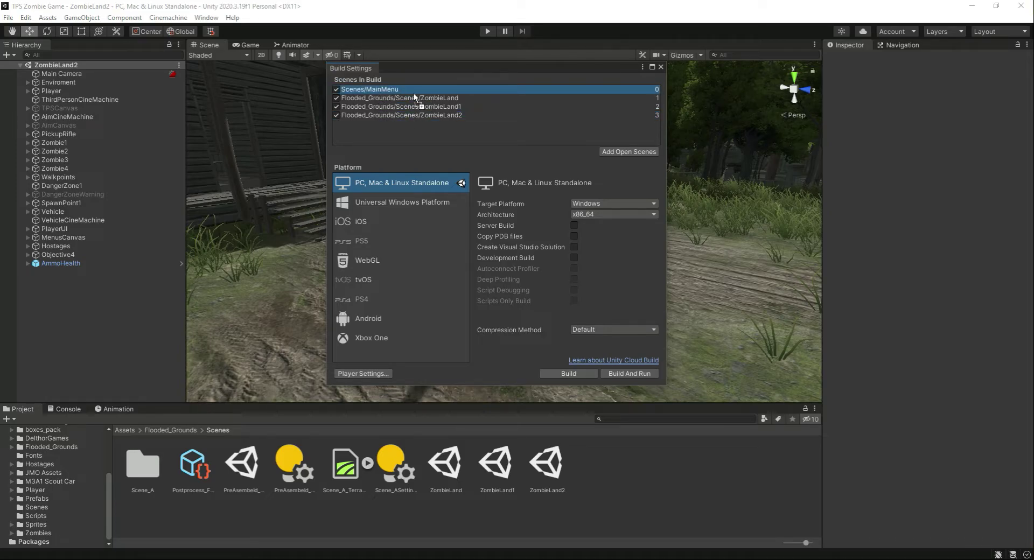
left_click(418, 98)
left_click(432, 107, "shift")
left_click(438, 115, "shift")
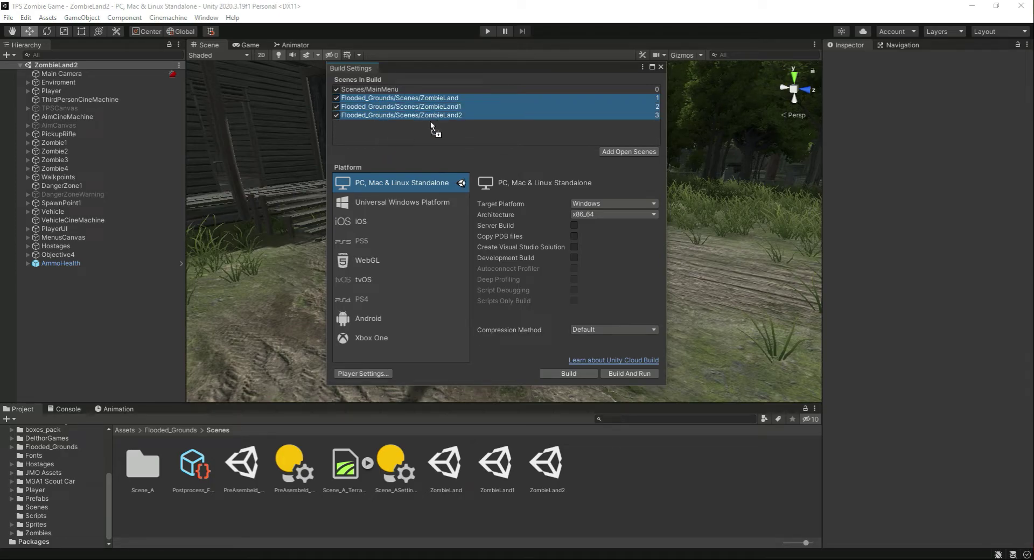
left_click(432, 115)
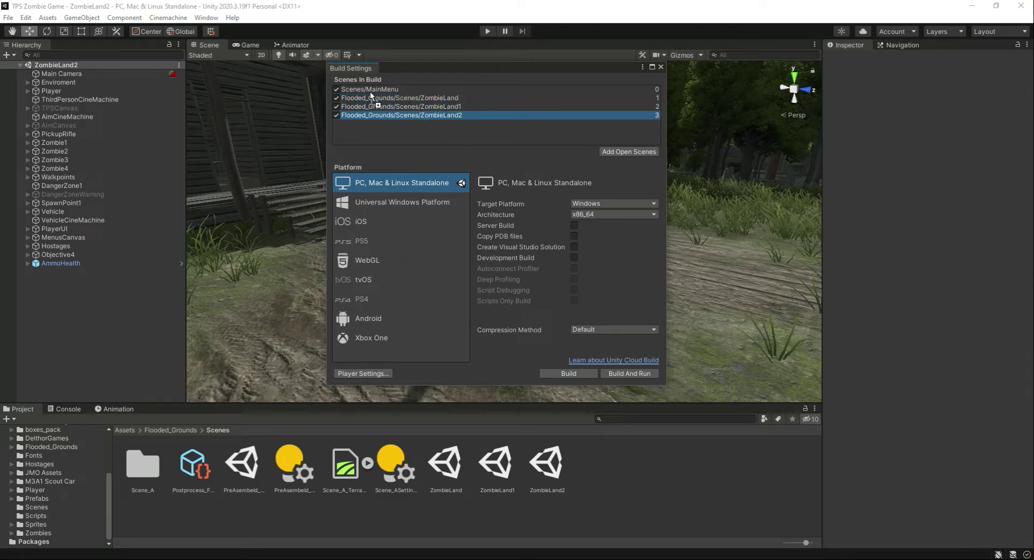
left_click_drag(408, 77, 661, 70)
left_click(661, 69)
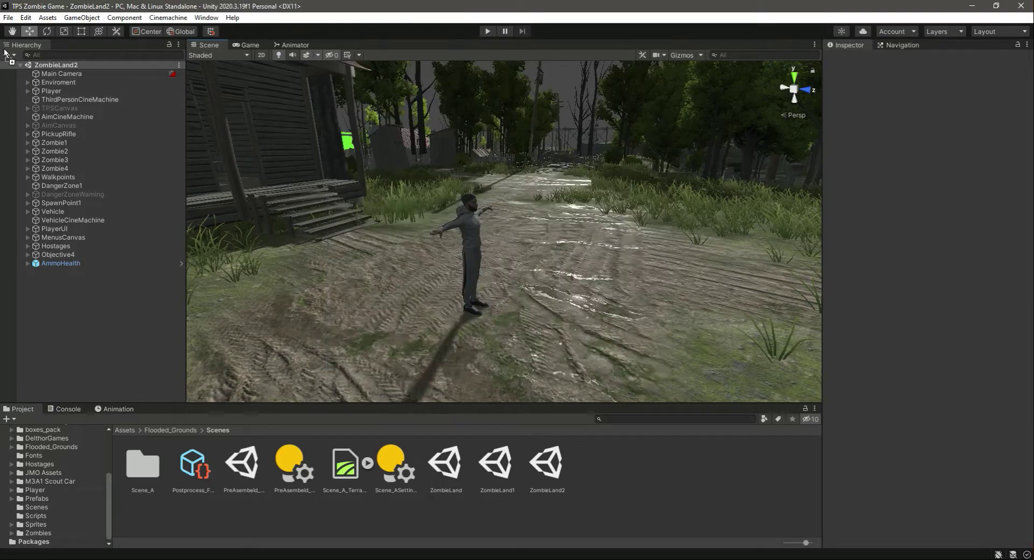
- Open the Project Settings and view the Audio settings
left_click(26, 17)
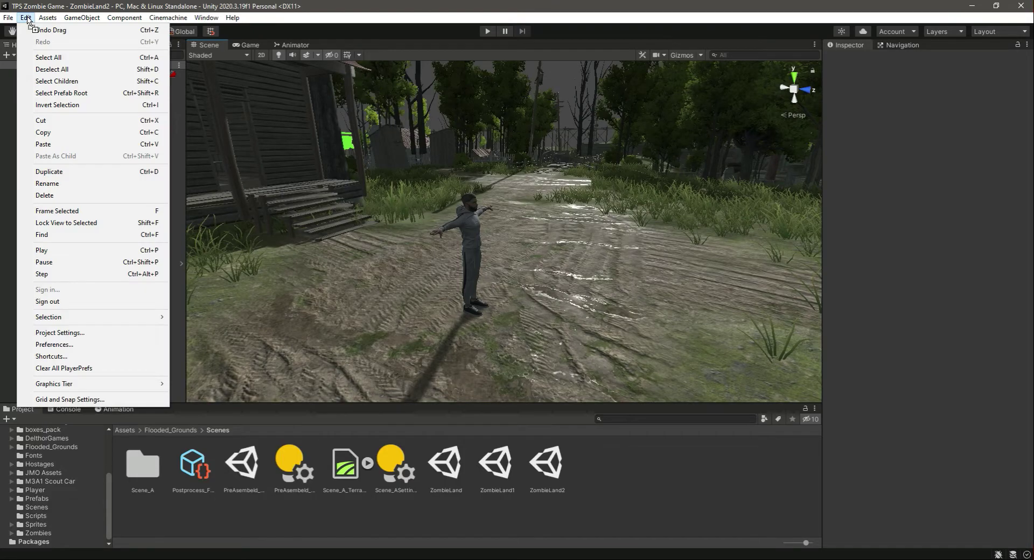
left_click(88, 334)
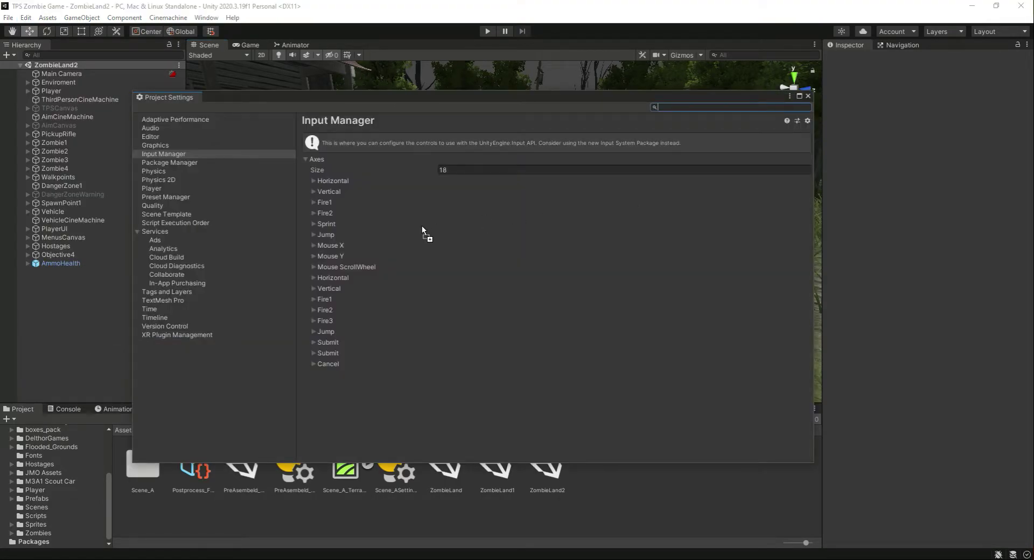
left_click(137, 231)
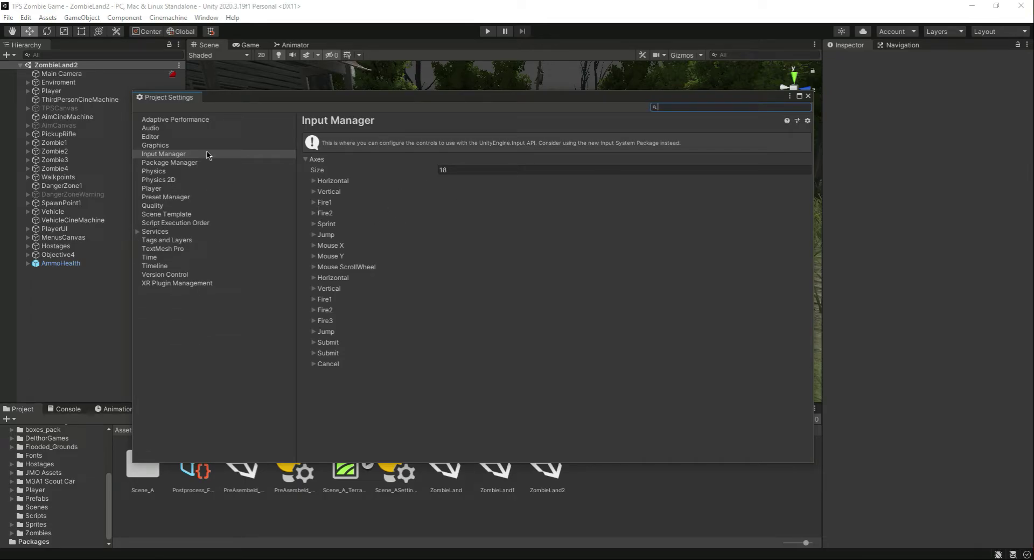
left_click(166, 129)
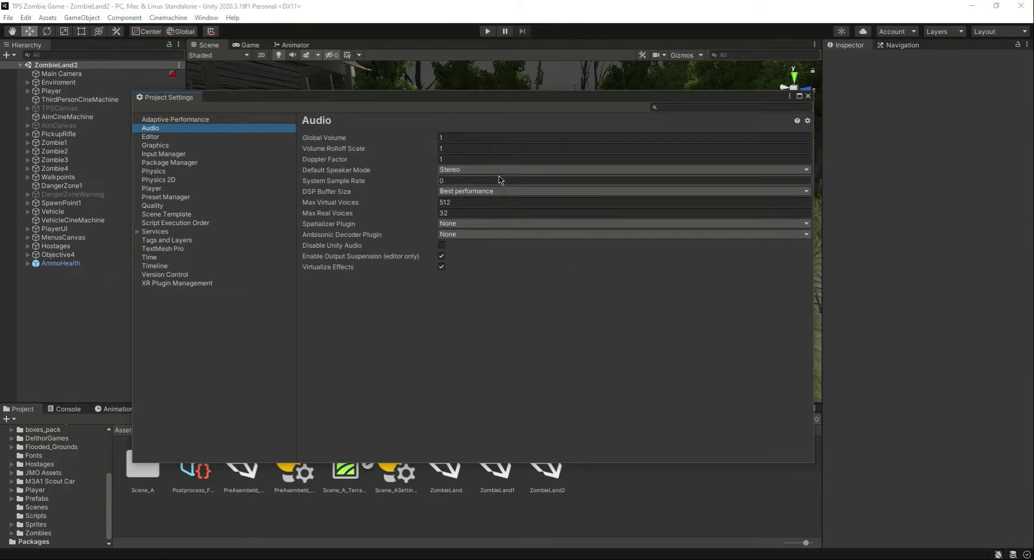
- Set the Company Name in the Player settings to WITS
left_click(154, 189)
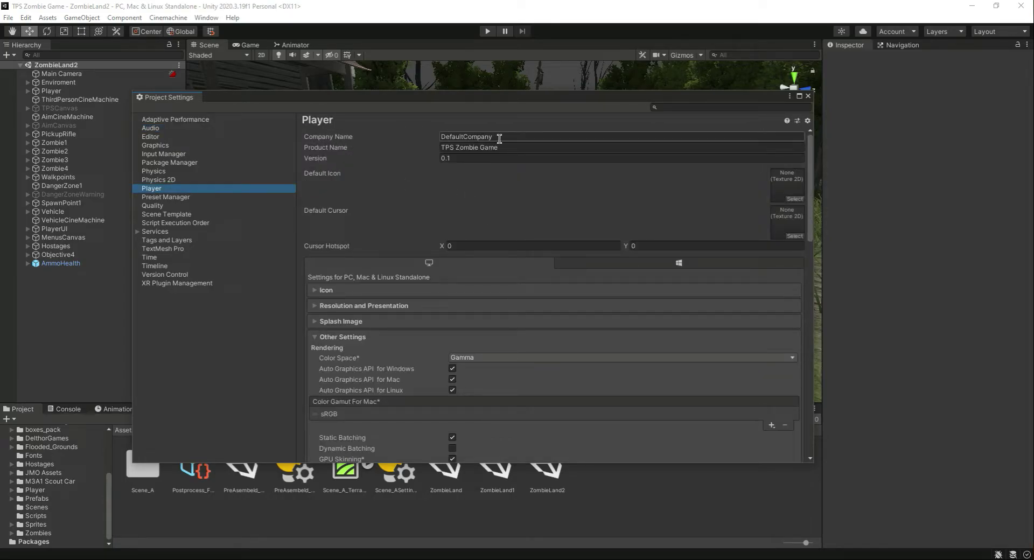
left_click(525, 137)
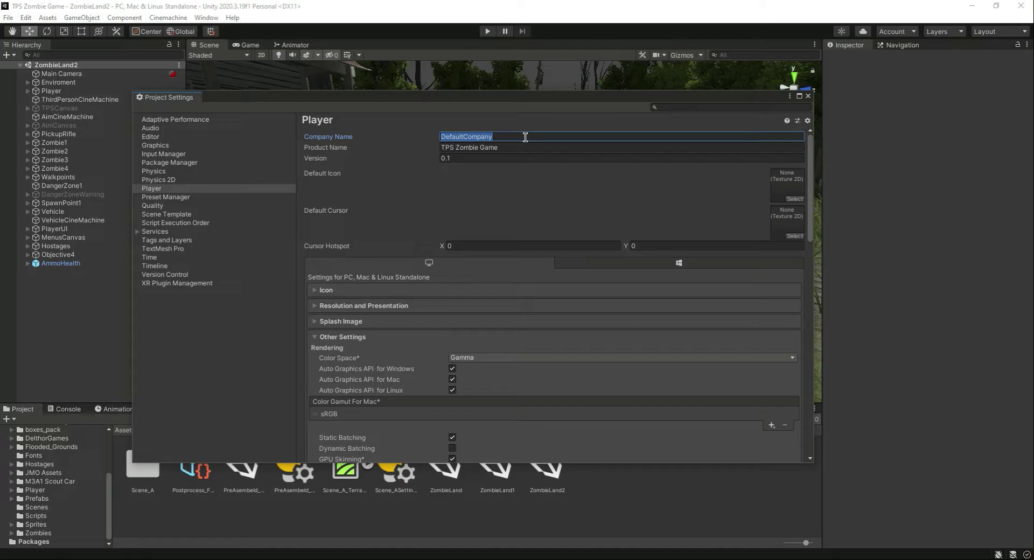
key("BackSpace")
left_click(559, 149)
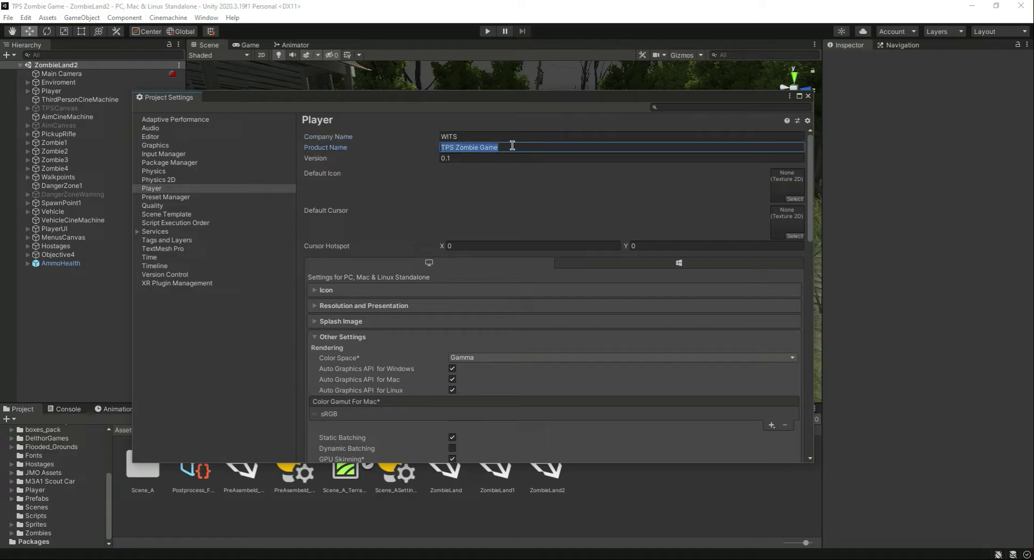
left_click(480, 156)
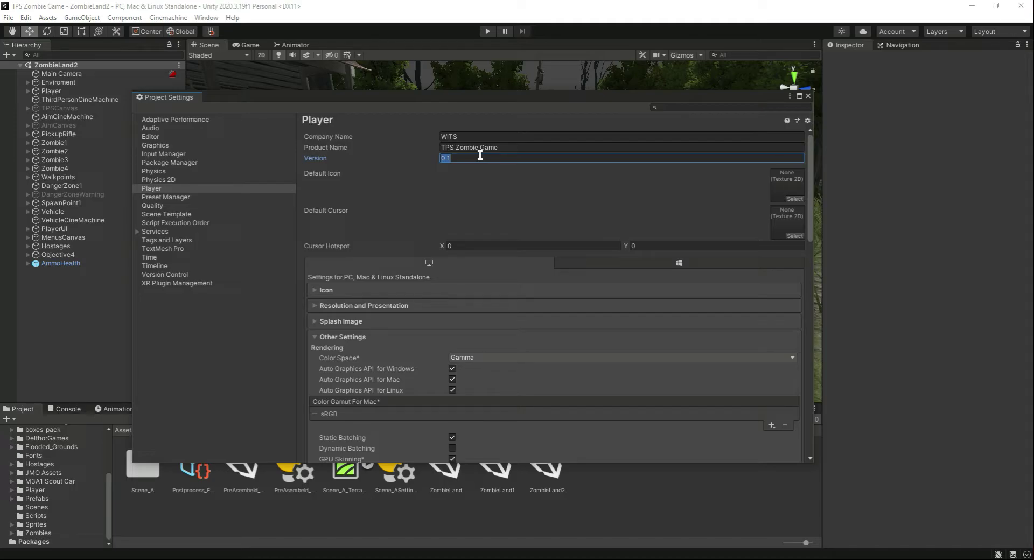
left_click(480, 156)
- Assign the MainMenu1 image from the Sprites folder as the Default Icon in the Player settings
left_click(35, 524)
left_click(36, 525)
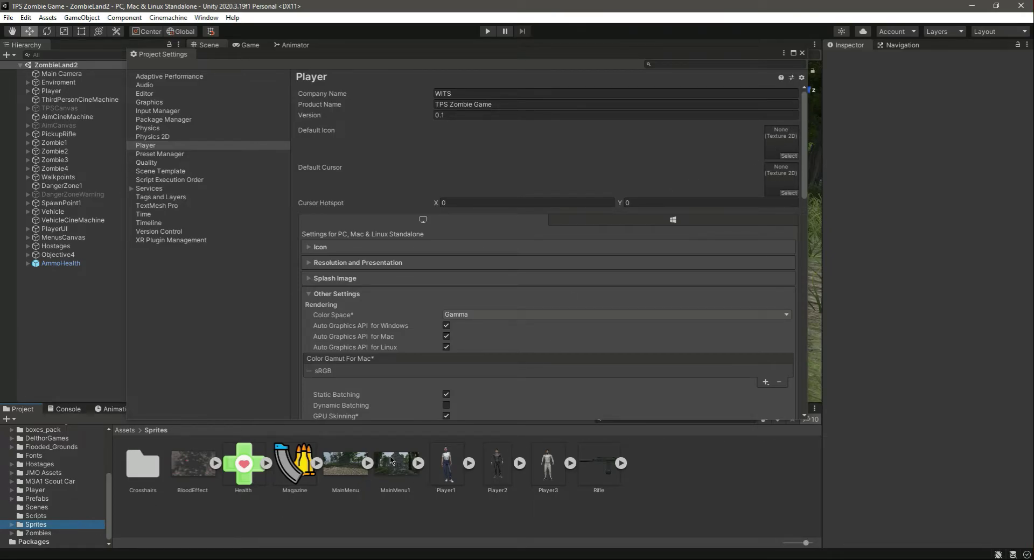
left_click_drag(389, 467, 810, 142)
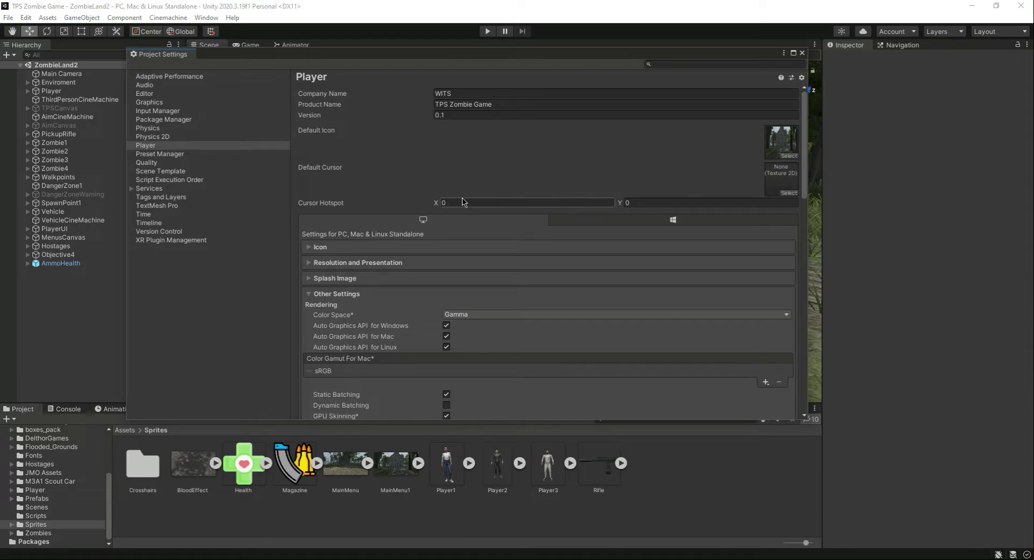
- Examine the desktop player's icon previews at all sizes from 1024x1024 to 16x16, and collapse the Icon section
scroll(436, 274, "down", 1)
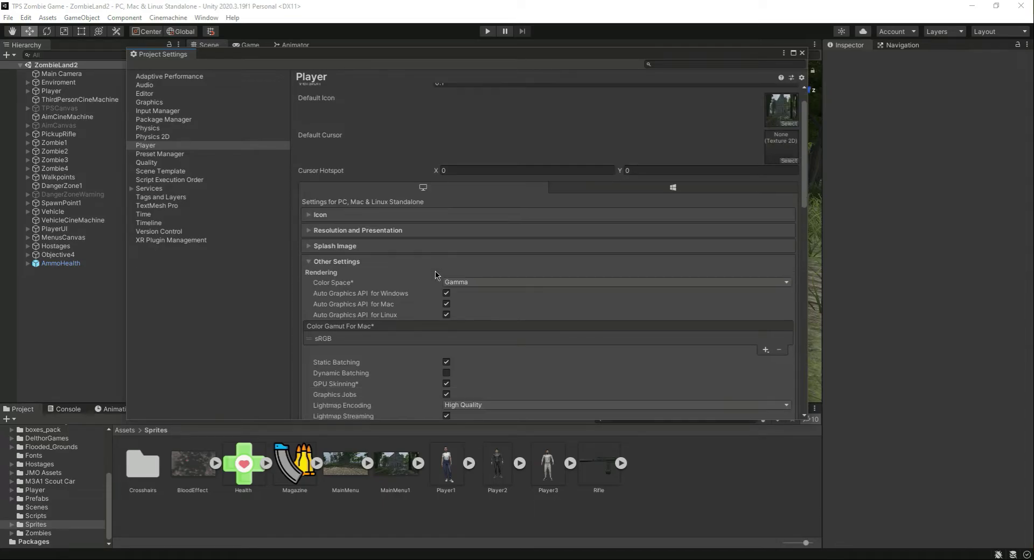
left_click(303, 215)
scroll(406, 255, "down", 3)
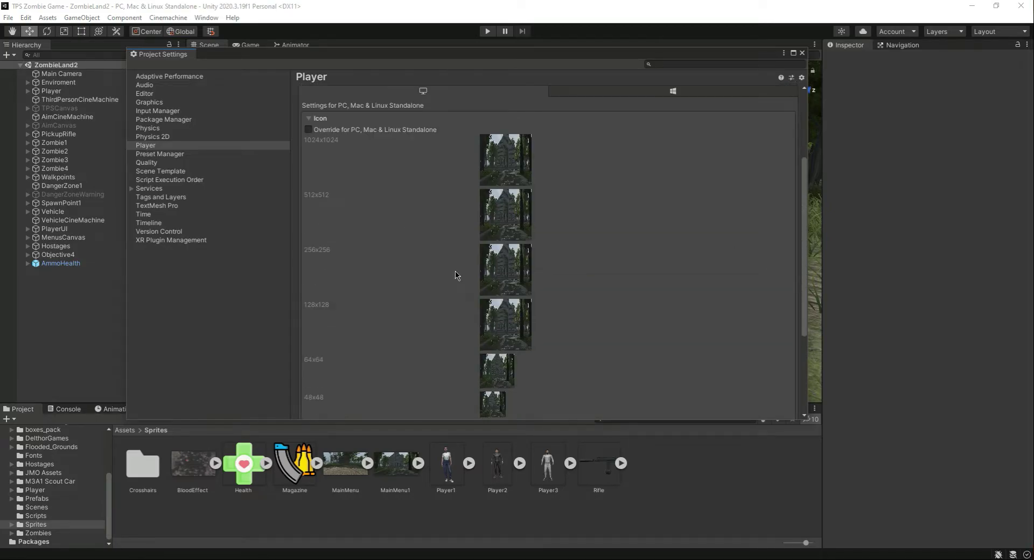
scroll(414, 228, "down", 4)
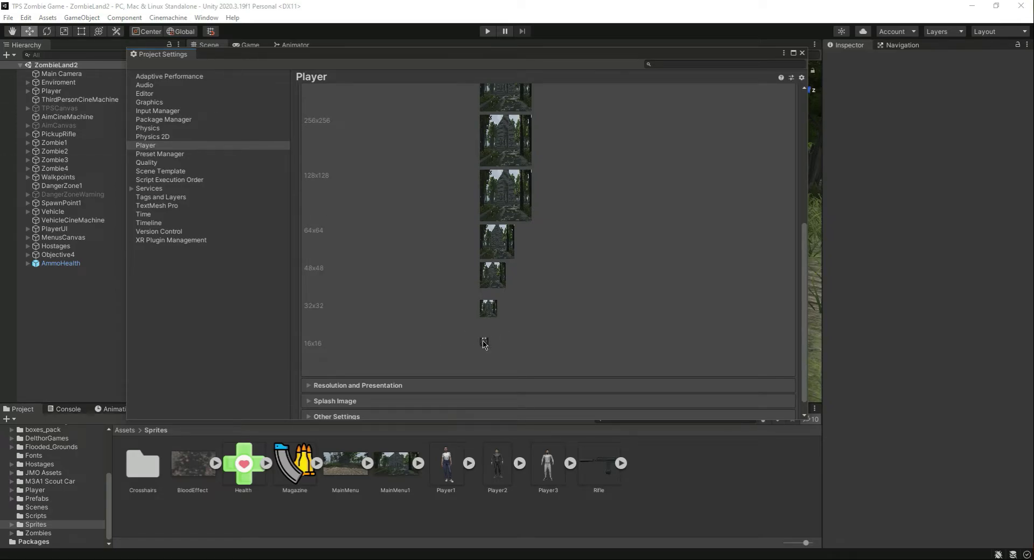
scroll(616, 319, "up", 5)
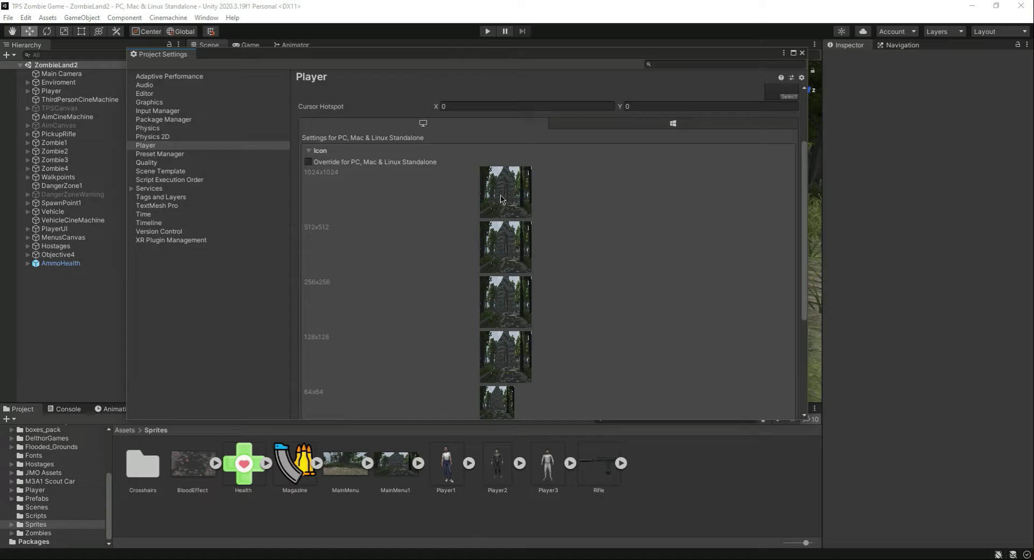
scroll(502, 184, "down", 5)
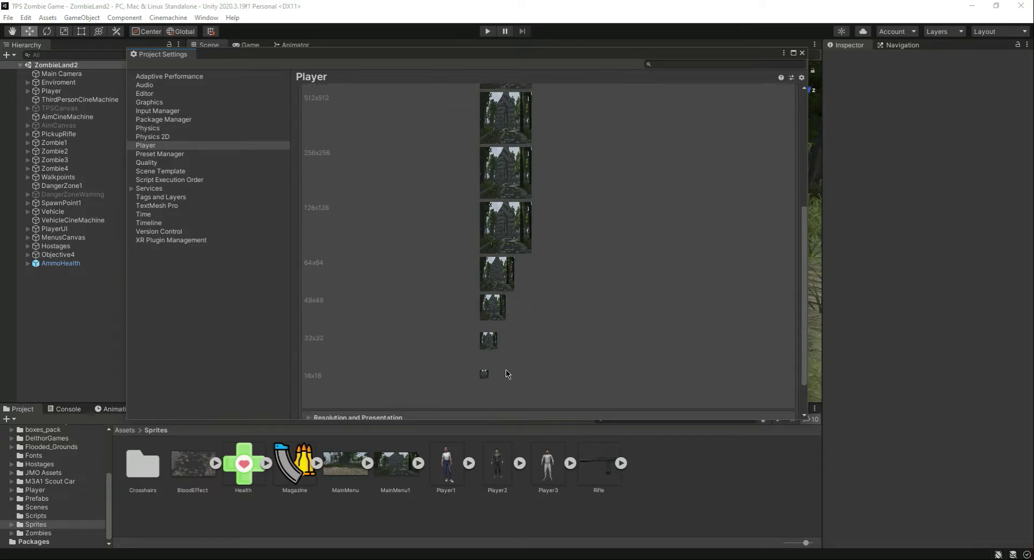
scroll(497, 184, "up", 5)
scroll(480, 202, "down", 5)
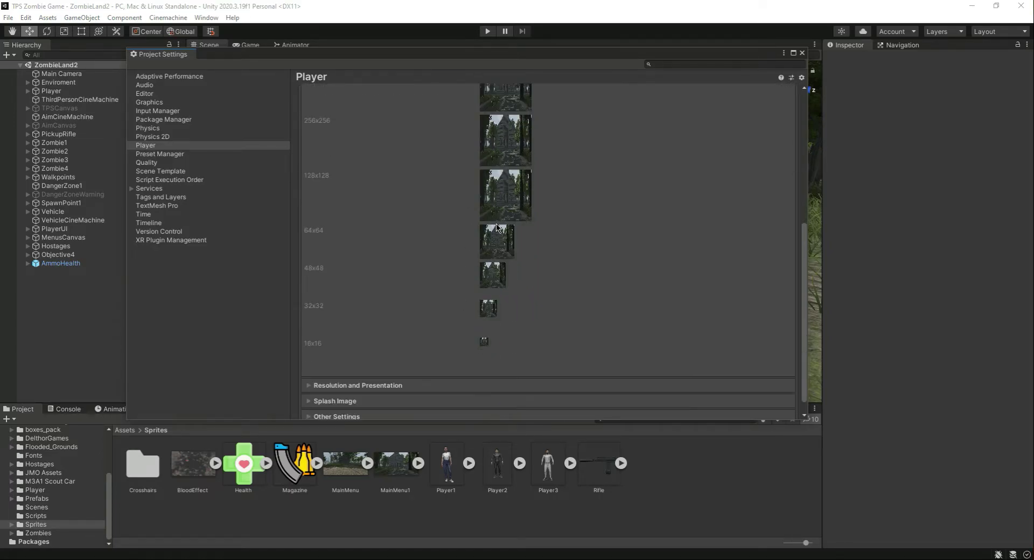
scroll(460, 219, "up", 5)
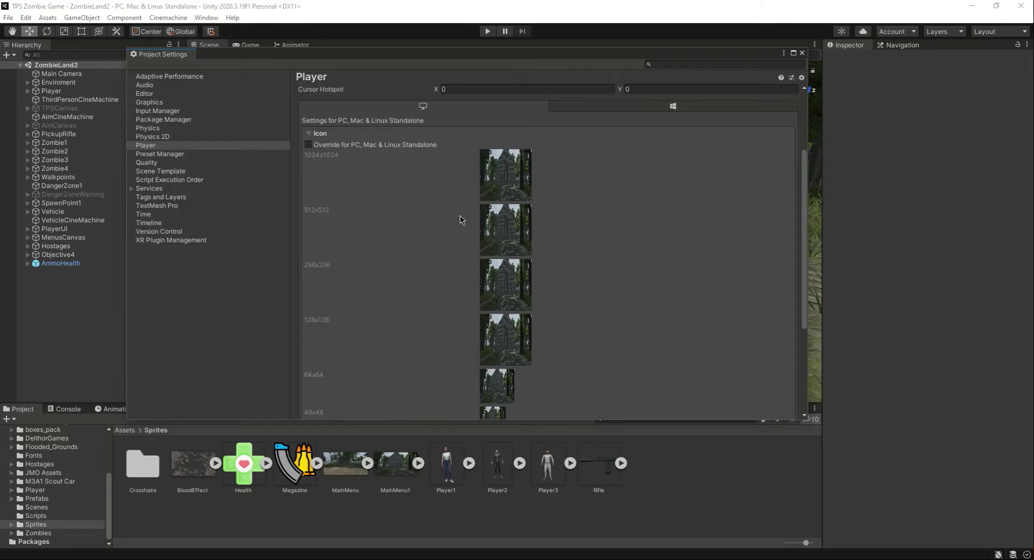
left_click(309, 133)
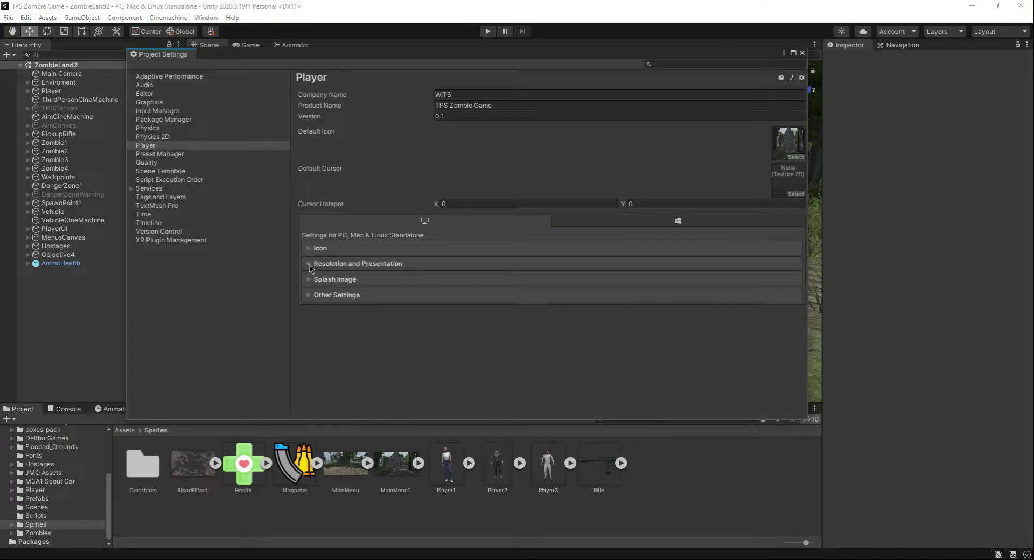
- Enable Resizable Window in the desktop player's Resolution and Presentation settings, and collapse that section
left_click(312, 267)
scroll(442, 284, "down", 2)
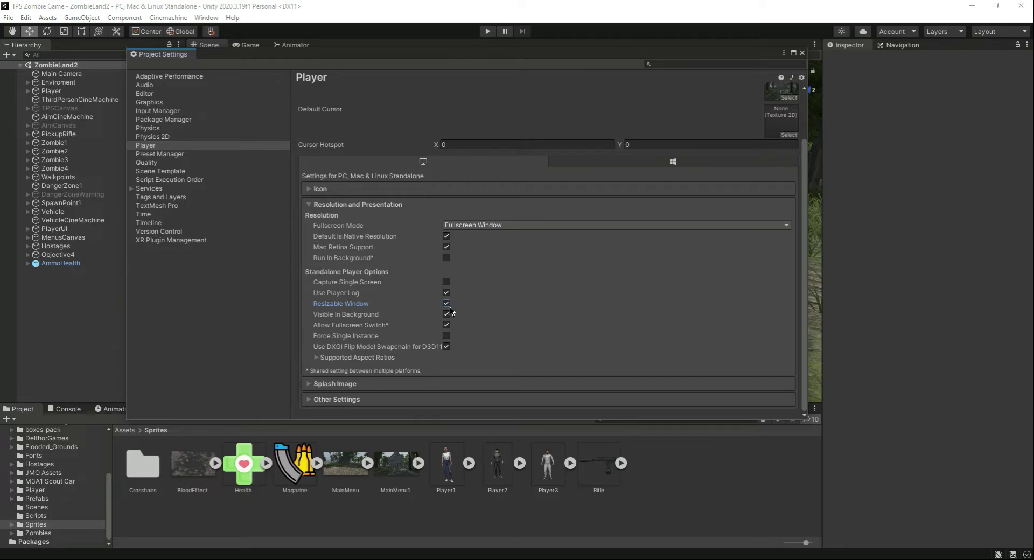
left_click(344, 205)
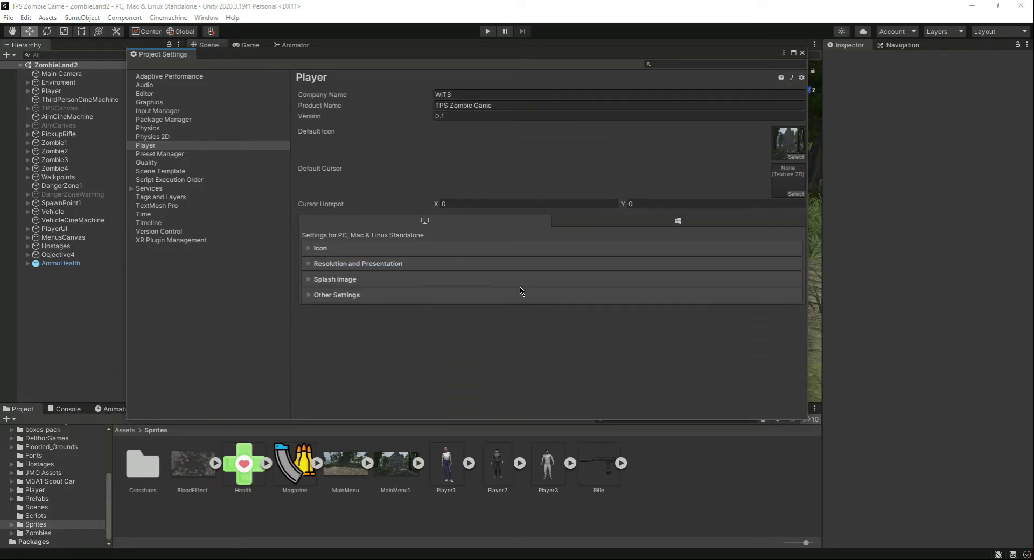
- Preview the splash screen from the Splash Image settings, keeping the Project Settings window clear of the Game view
left_click(310, 280)
scroll(587, 284, "down", 3)
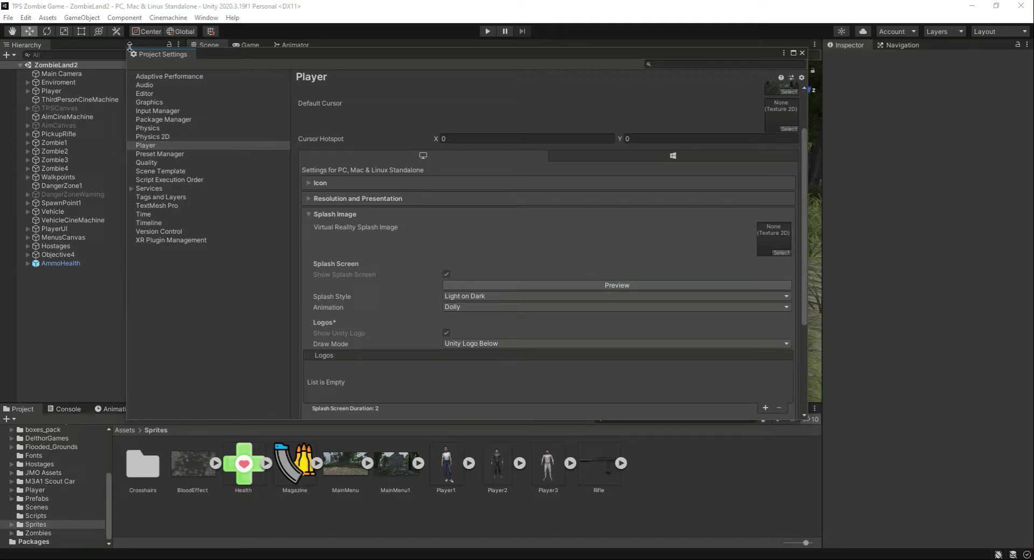
left_click_drag(124, 47, 290, 156)
left_click_drag(570, 156, 565, 115)
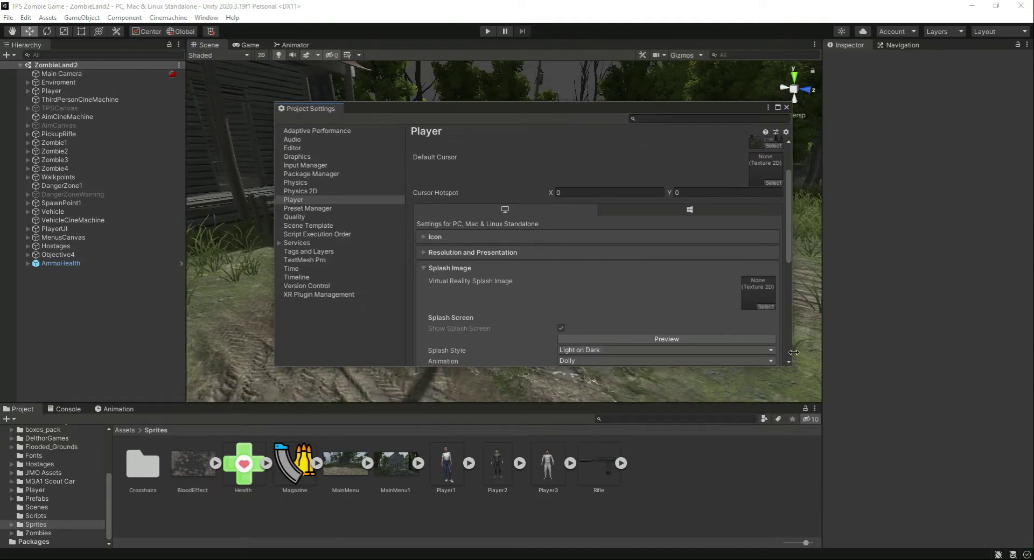
scroll(747, 317, "down", 5)
left_click_drag(662, 110, 665, 257)
left_click(663, 357)
left_click_drag(590, 255, 589, 352)
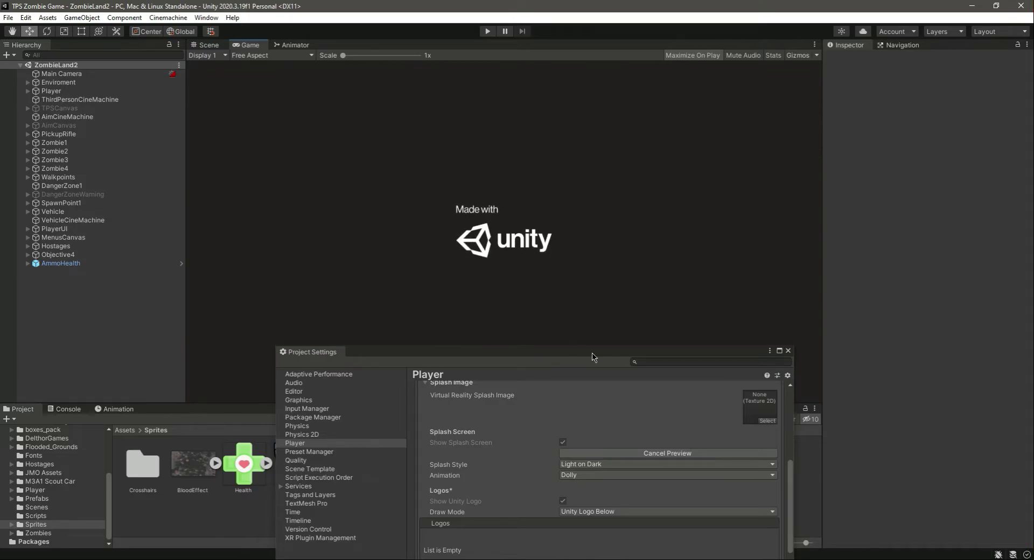
left_click_drag(592, 353, 512, 84)
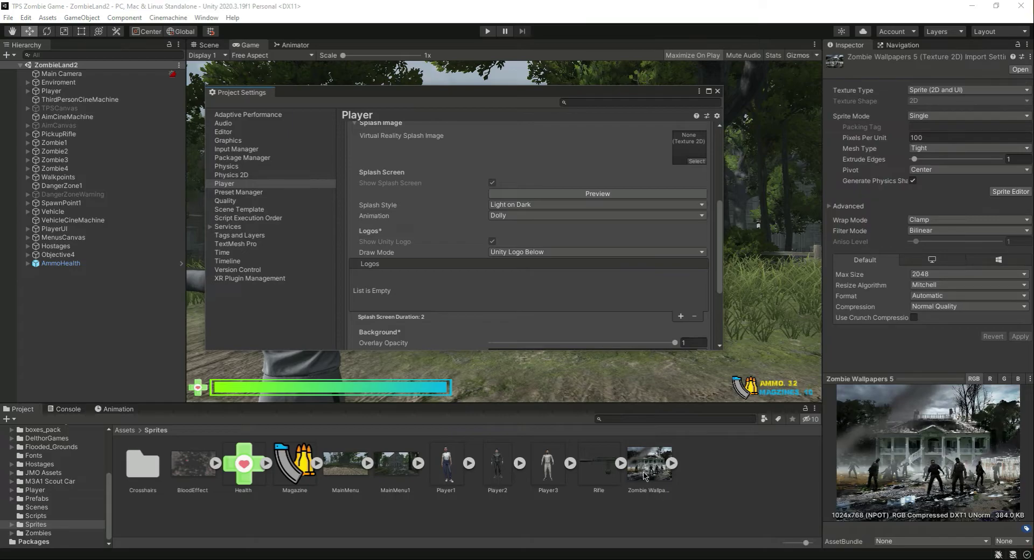
- Assign the Zombie Wallpapers 5 sprite as the Virtual Reality Splash Image and preview the splash screen
left_click_drag(647, 467, 684, 141)
left_click_drag(613, 94, 704, 303)
left_click(715, 405)
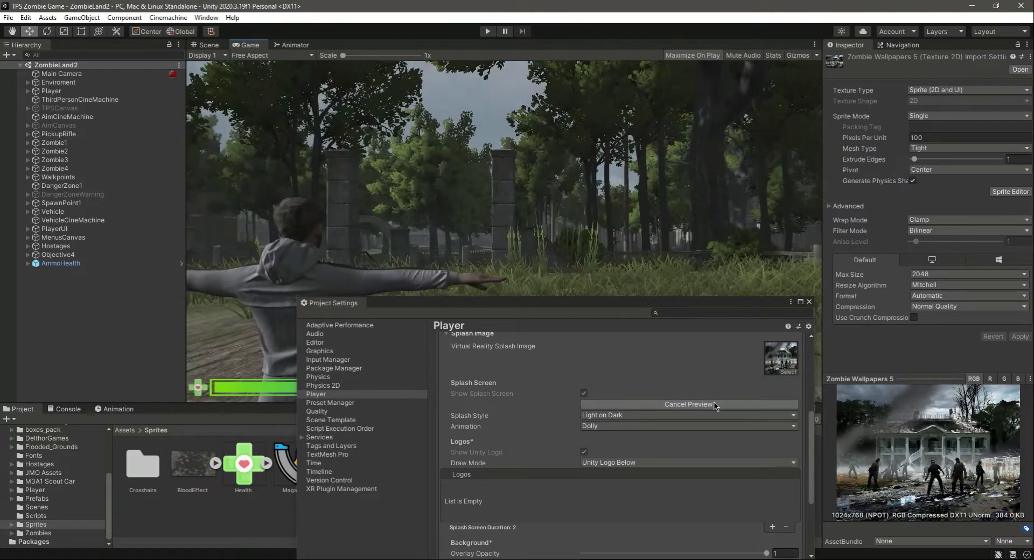
- Replay the splash screen preview and reposition the Project Settings window to reach the remaining splash options
left_click(737, 367)
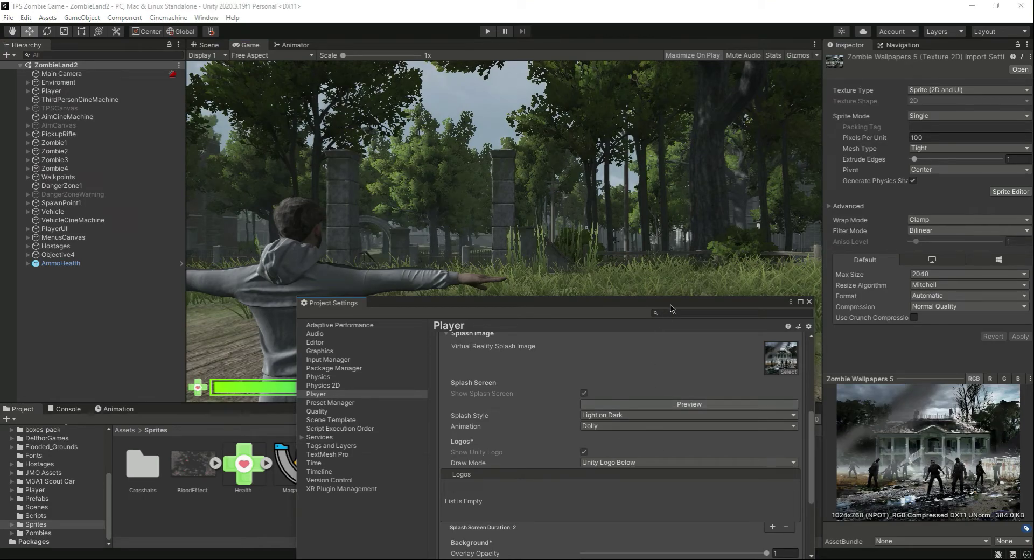
left_click(694, 405)
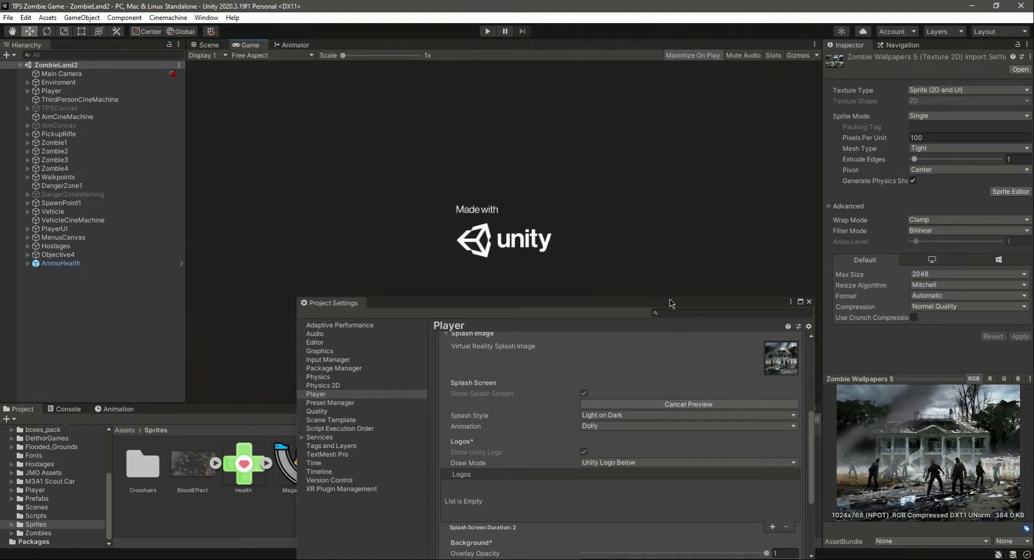
left_click_drag(680, 306, 664, 189)
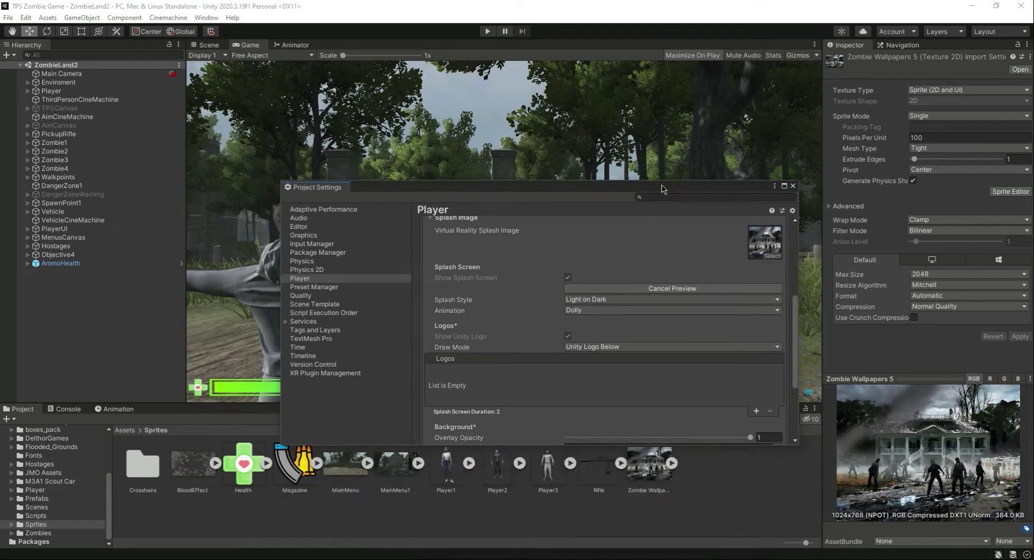
- Set the splash screen background's Overlay Opacity to 0.676 and preview the splash screen
scroll(609, 396, "down", 3)
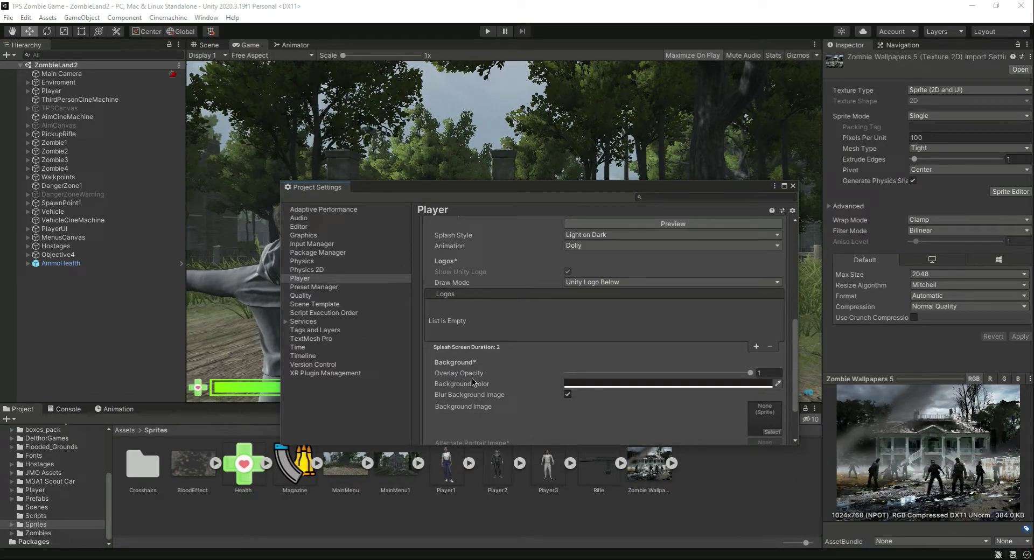
left_click_drag(752, 376, 632, 380)
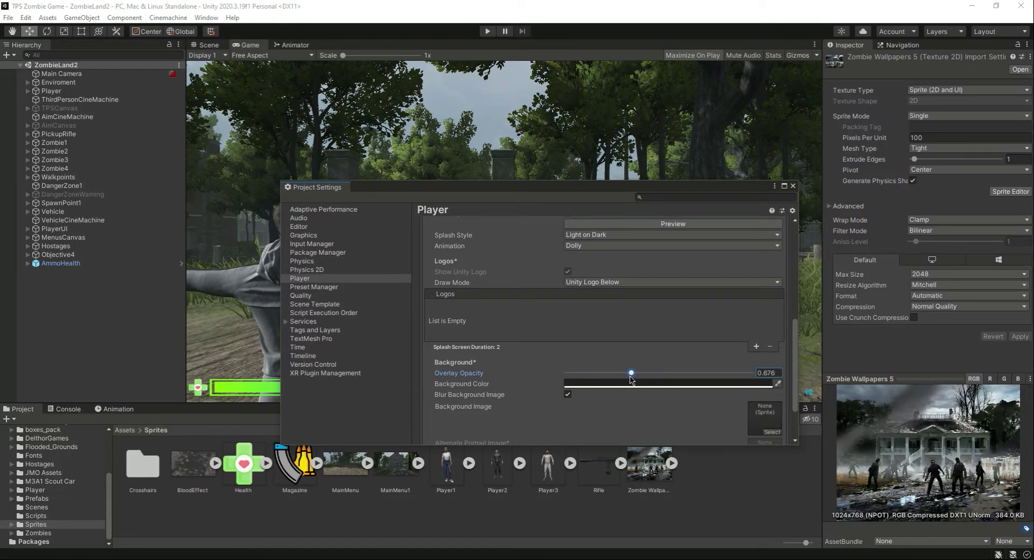
left_click(667, 224)
left_click_drag(648, 189, 649, 263)
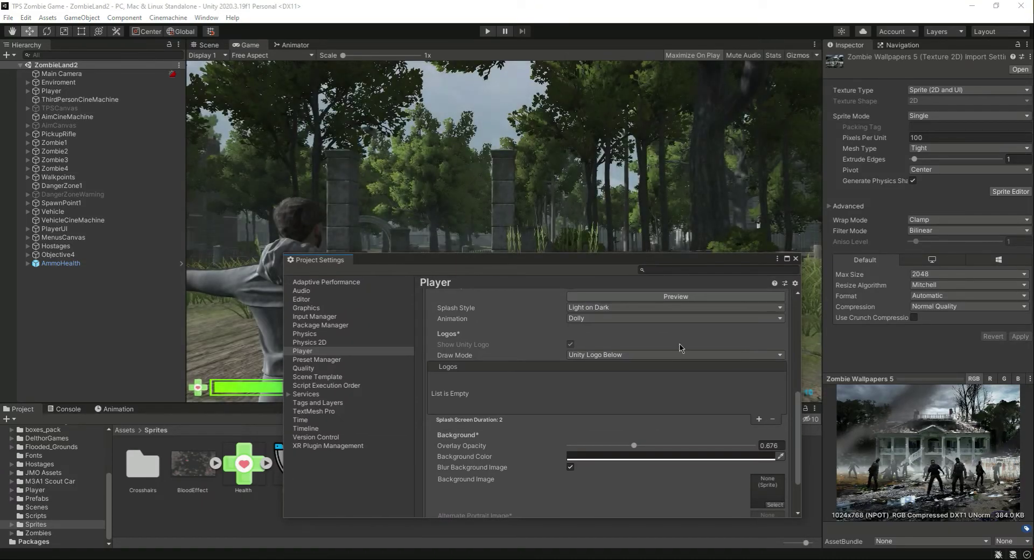
- Disable Blur Background Image for the splash screen and preview it
left_click(571, 467)
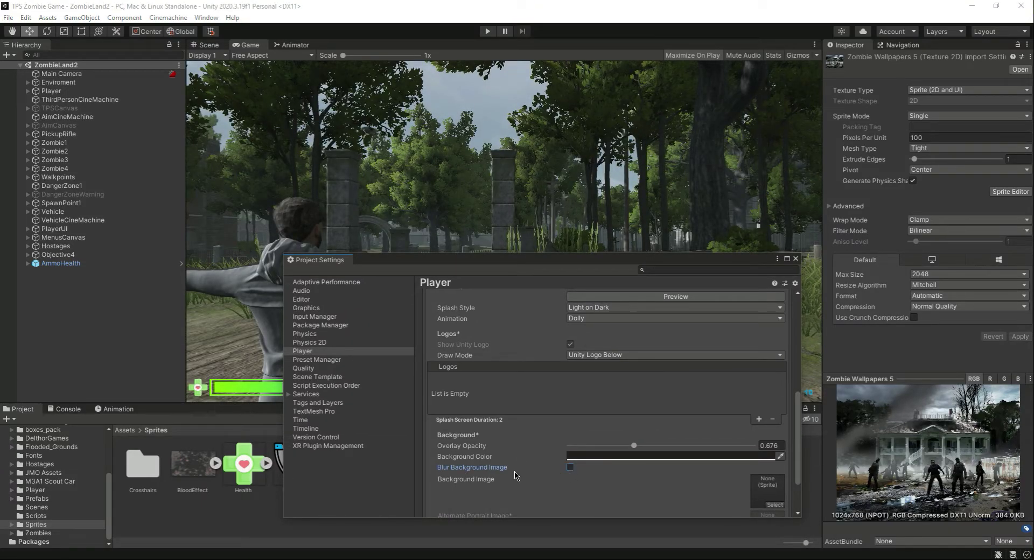
left_click(667, 295)
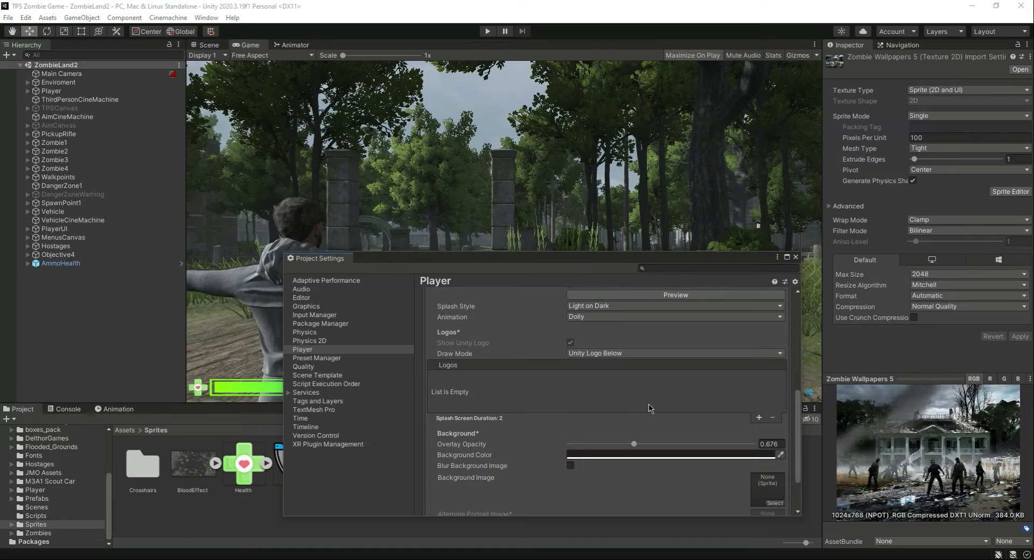
left_click(670, 295)
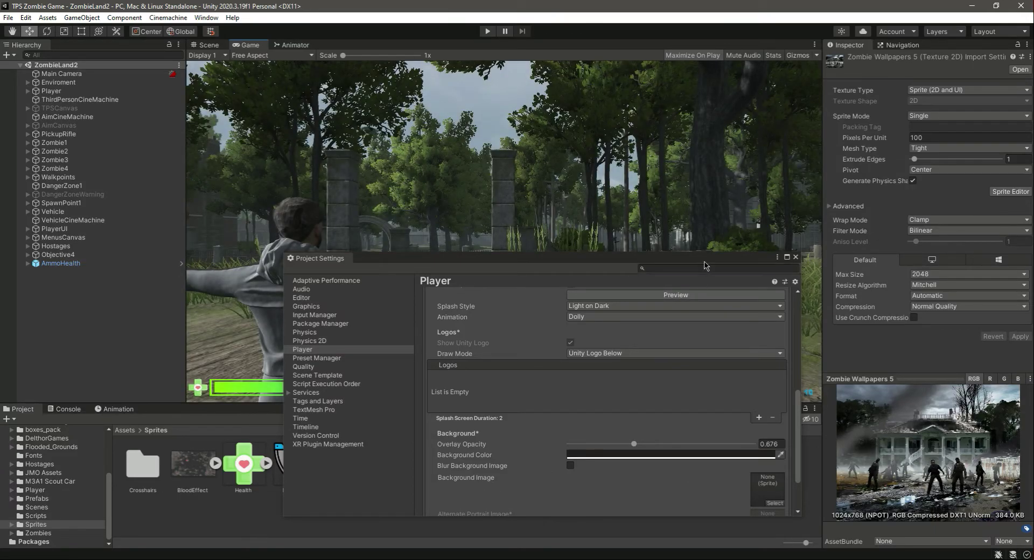
- Clear the Virtual Reality Splash Image and assign the Zombie Wallpapers 5 sprite as the splash screen's Background Image
left_click_drag(703, 258, 656, 182)
scroll(671, 302, "up", 5)
left_click(718, 306)
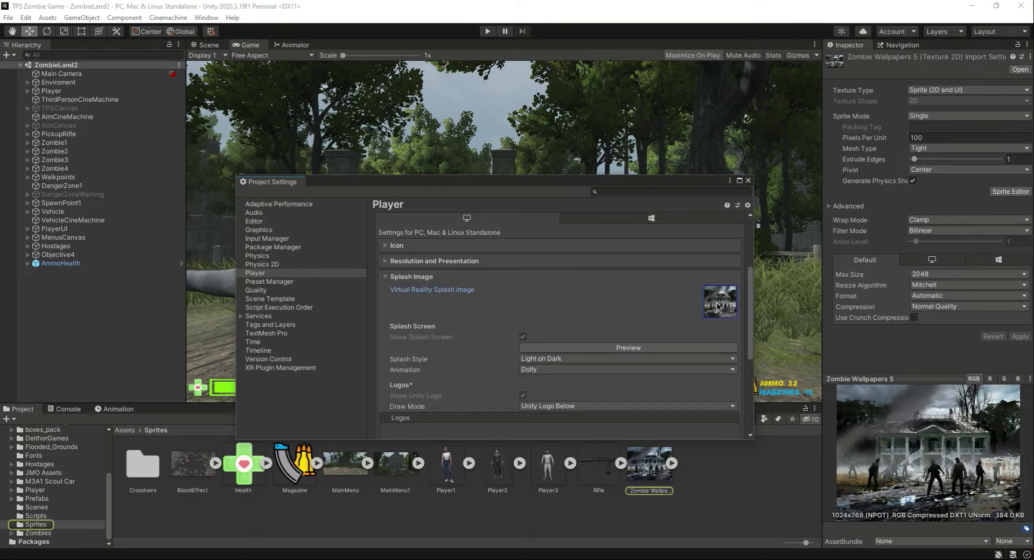
scroll(718, 306, "down", 5)
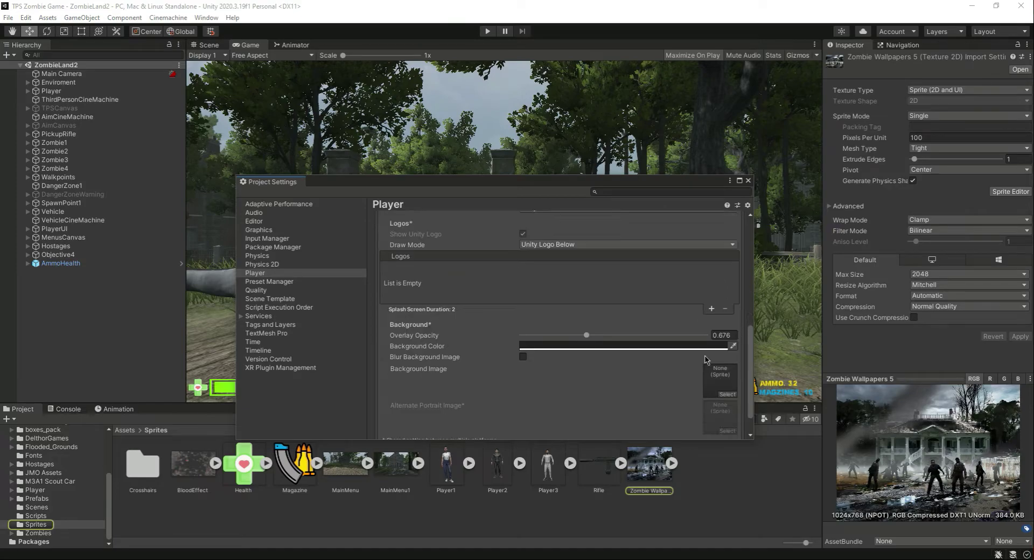
left_click_drag(650, 473, 715, 376)
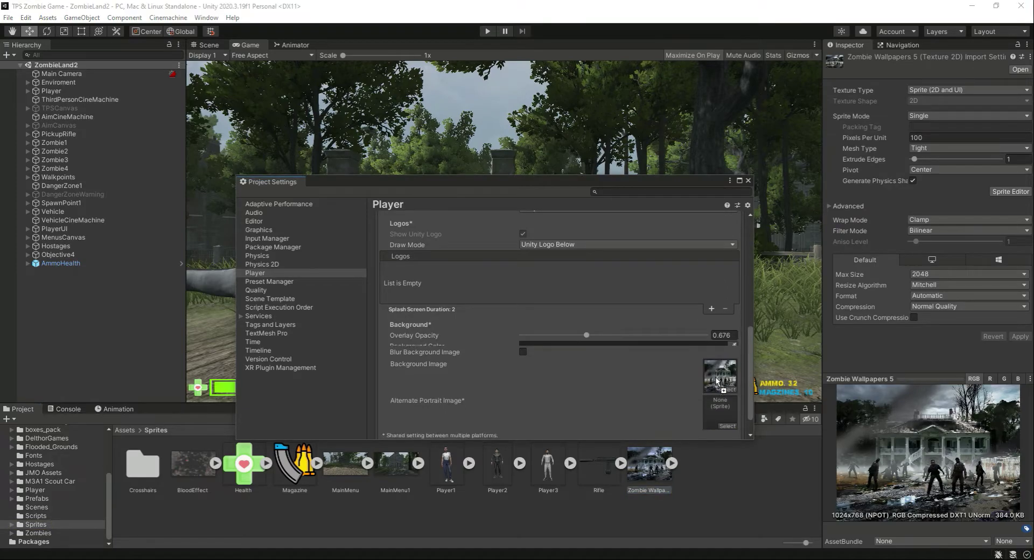
scroll(598, 311, "up", 3)
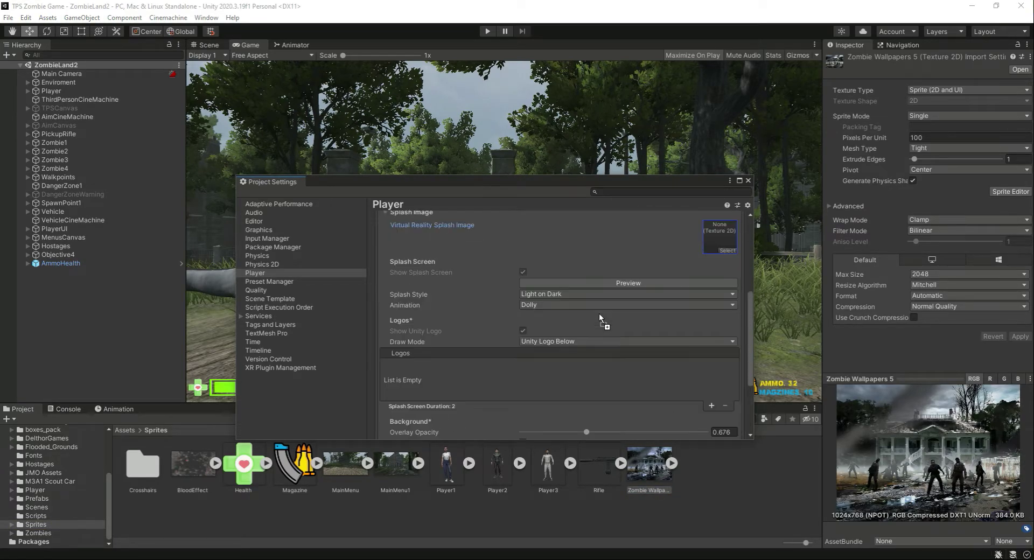
- Preview the splash screen with its new background image, keeping the Project Settings window clear of the Game view
left_click(614, 283)
left_click_drag(609, 184, 767, 371)
left_click(770, 478)
left_click(769, 477)
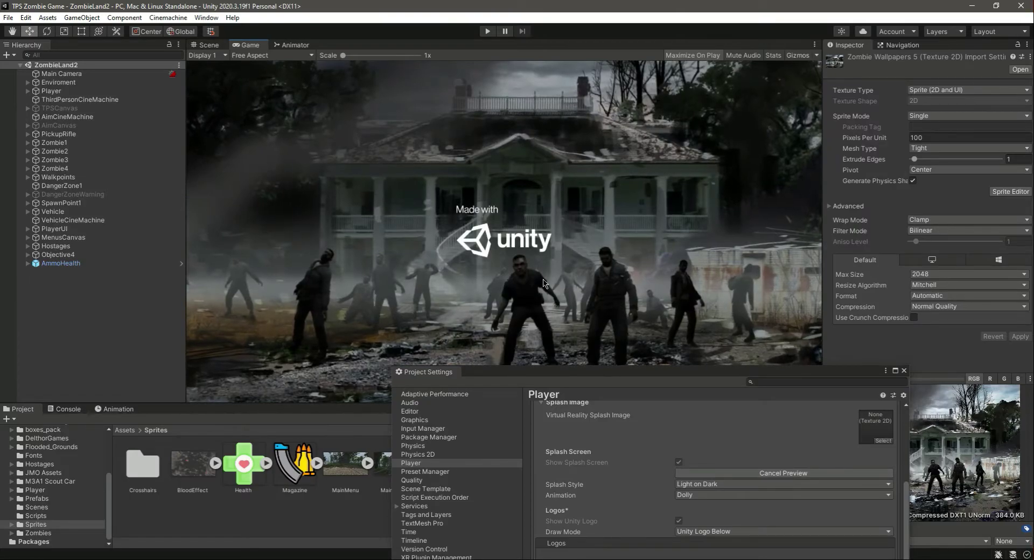
left_click(735, 373)
left_click_drag(734, 374, 649, 167)
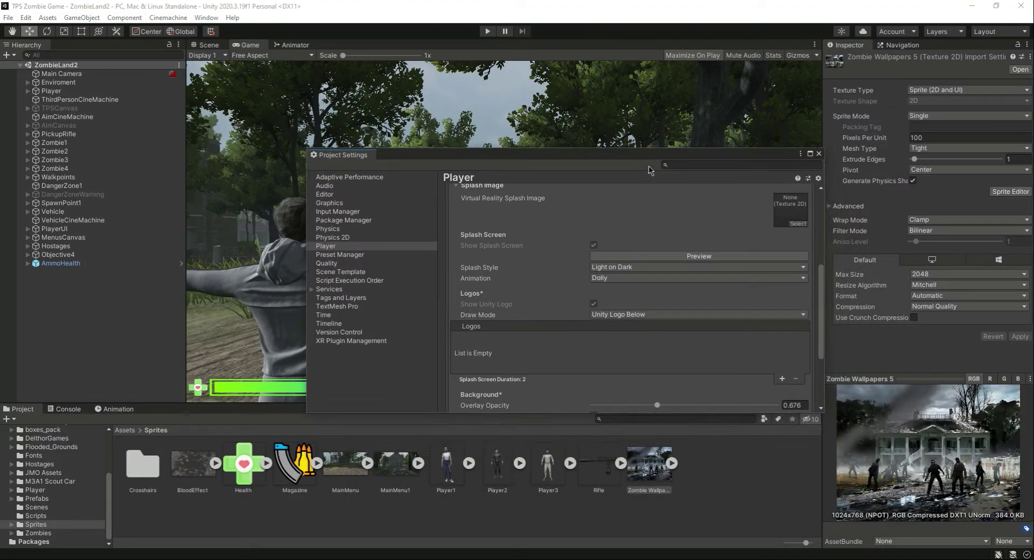
- Set the splash background's Overlay Opacity to 0.7964, preview the splash screen, and raise the opacity to 0.961
left_click(809, 153)
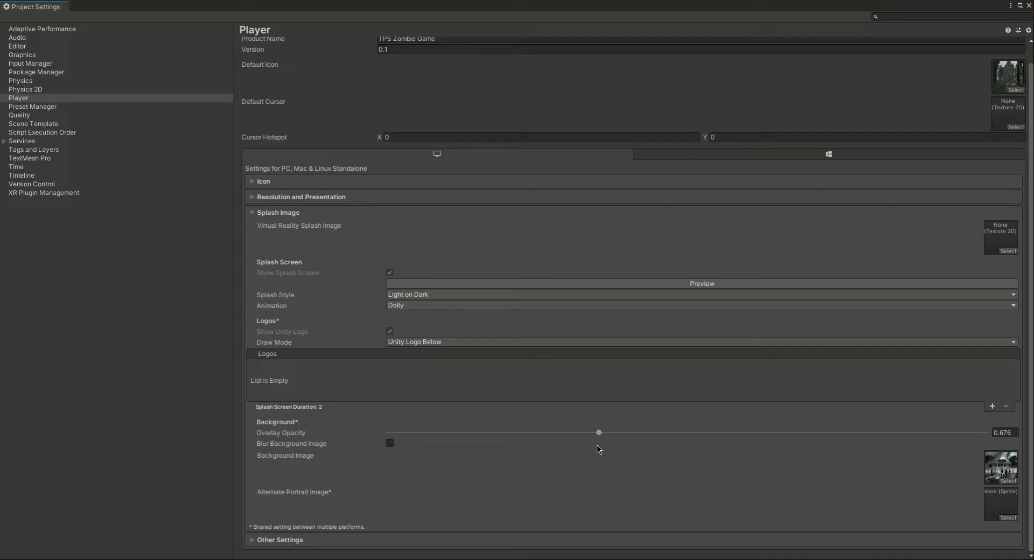
left_click_drag(599, 433, 743, 433)
left_click(1021, 6)
left_click_drag(620, 150, 583, 317)
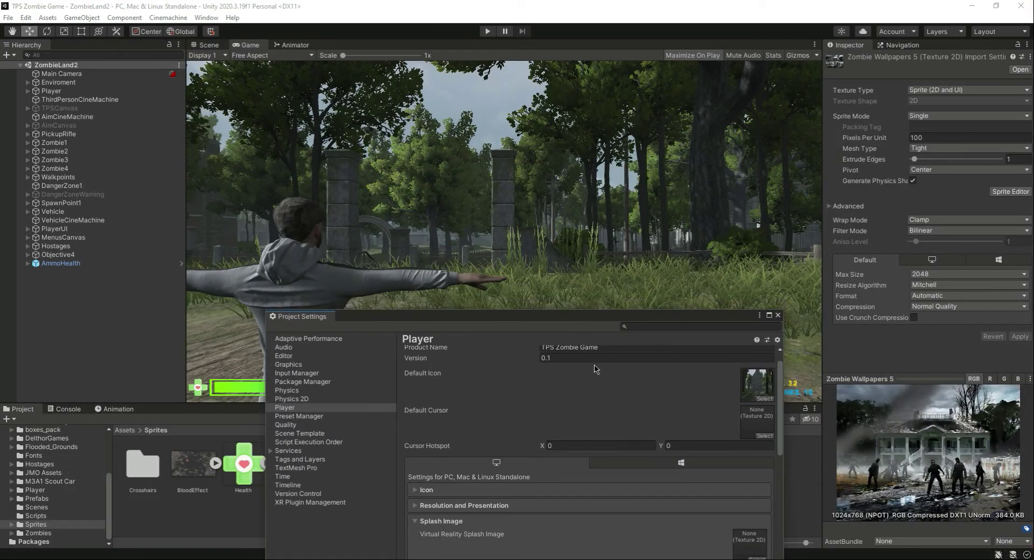
scroll(615, 431, "down", 10)
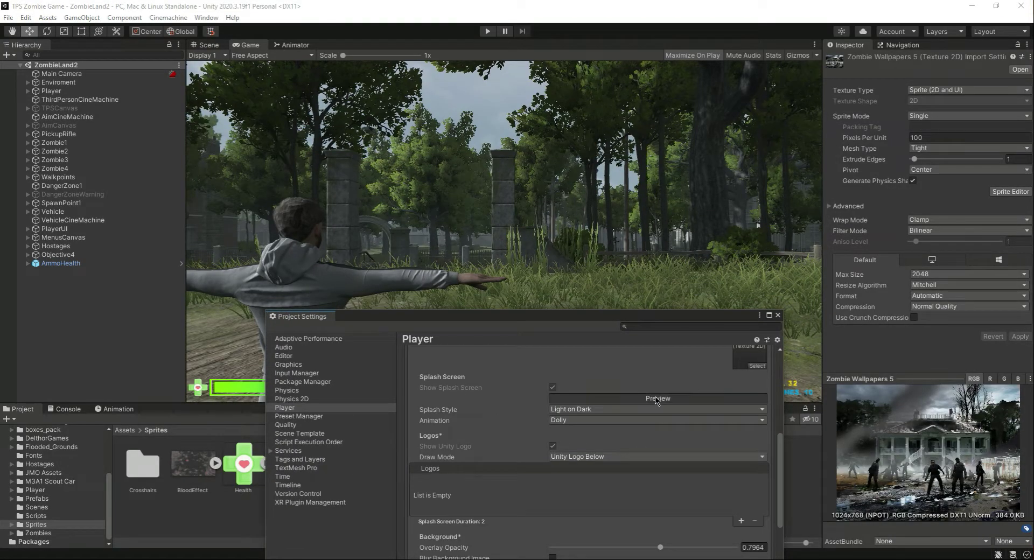
left_click(657, 399)
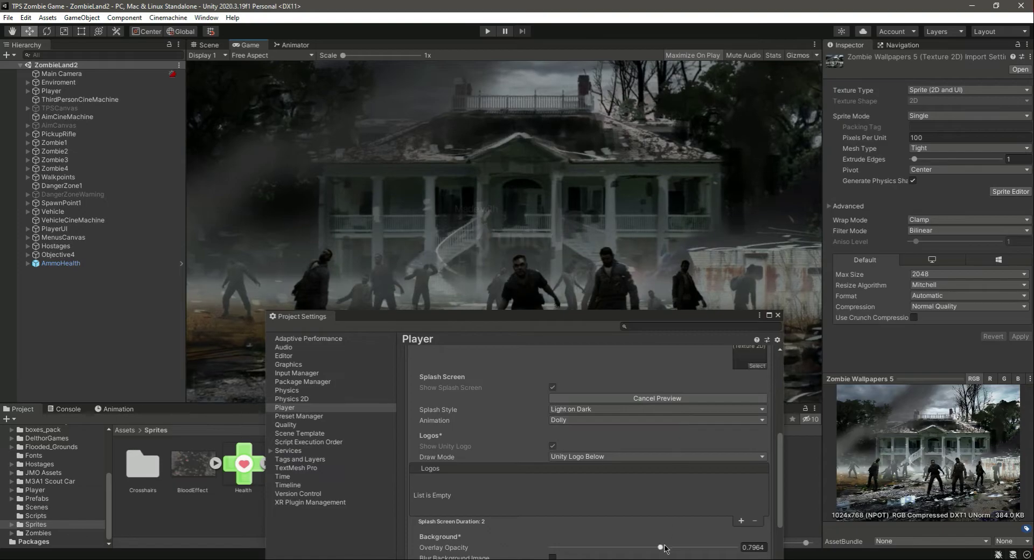
left_click_drag(666, 549, 722, 549)
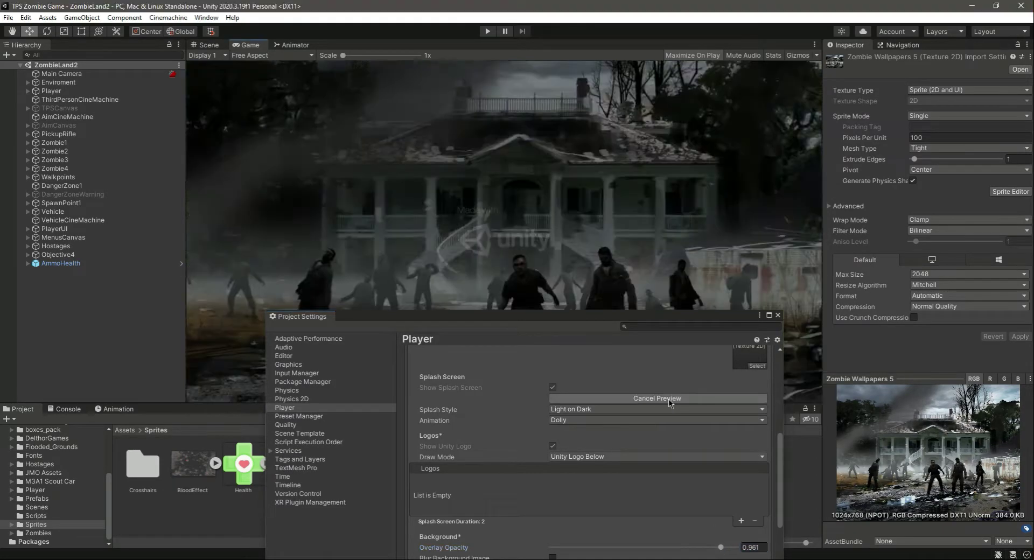
- Enable Blur Background Image and preview the blurred splash screen in the Game view
left_click_drag(621, 314, 601, 95)
scroll(641, 230, "down", 3)
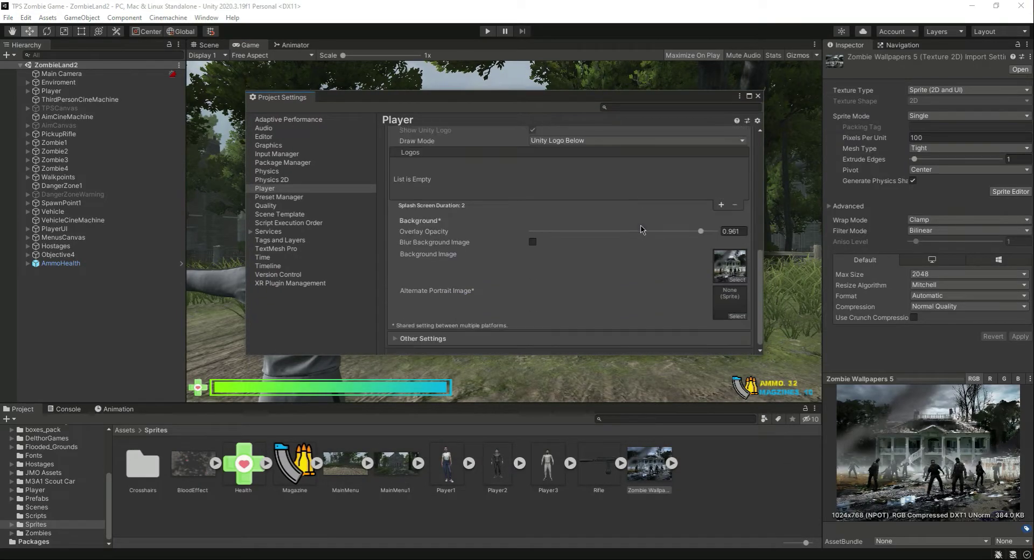
left_click(533, 243)
left_click_drag(607, 102, 607, 250)
scroll(599, 350, "up", 3)
left_click(603, 327)
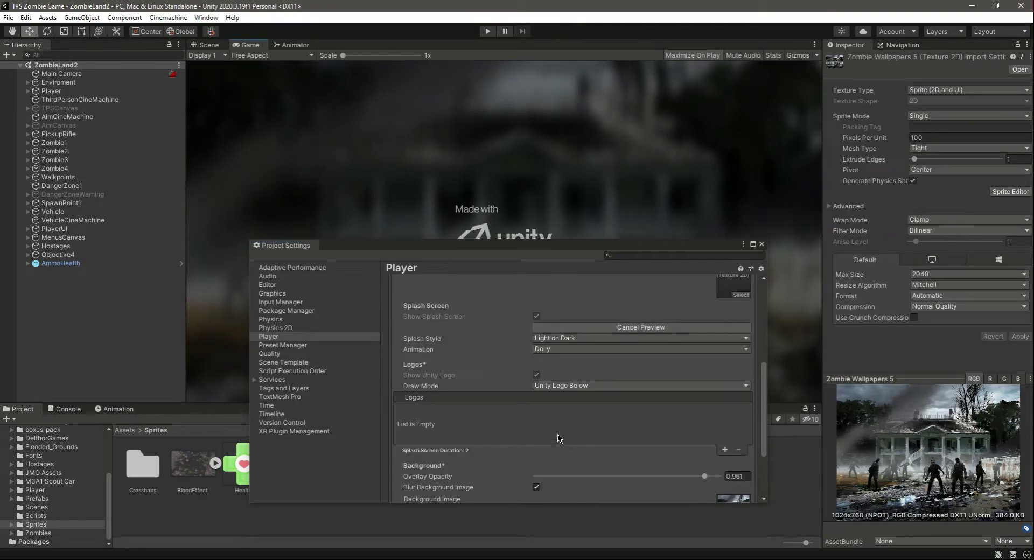
- Lower the splash background's Overlay Opacity to 0.743 and to 0.523, previewing the splash screen after each change
left_click(625, 476)
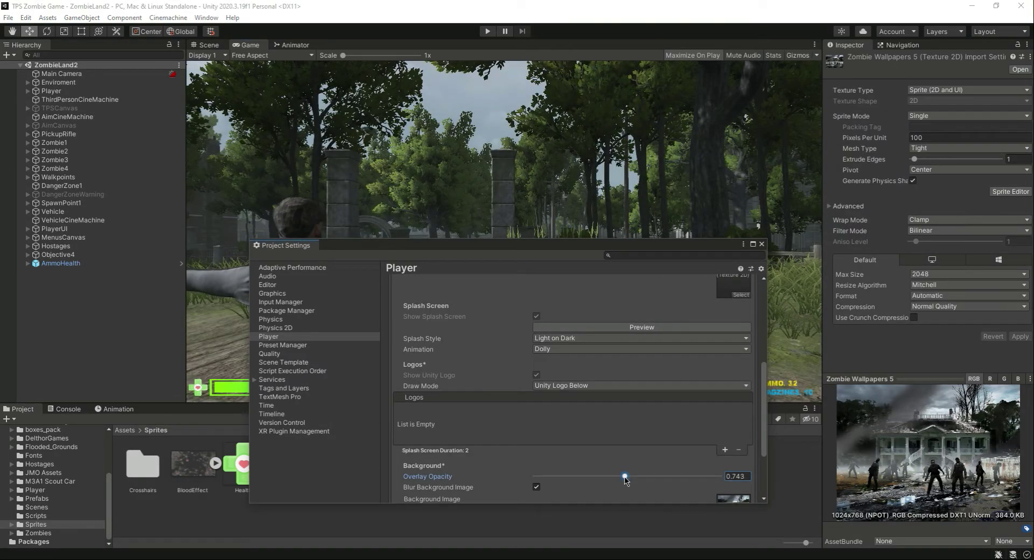
left_click(639, 327)
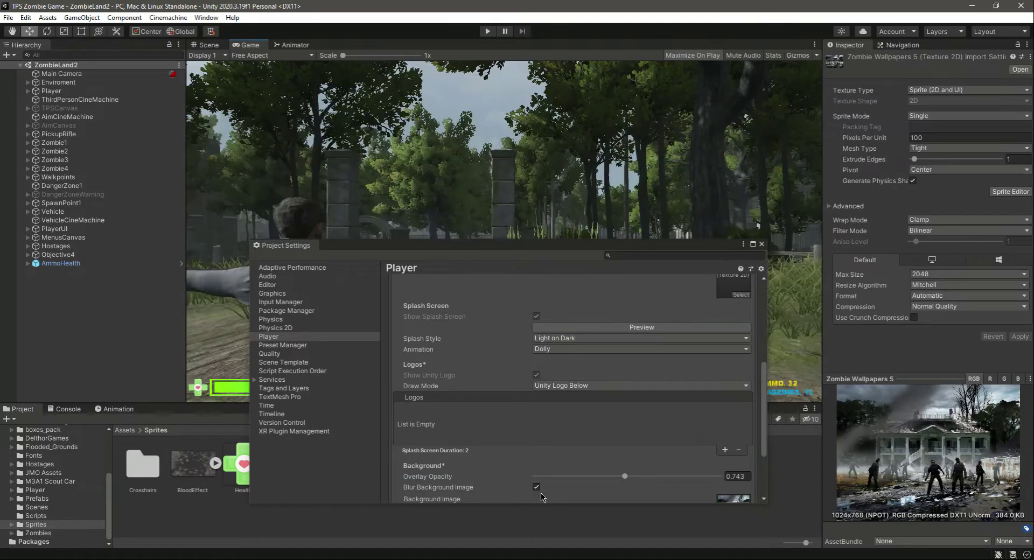
left_click_drag(625, 476, 543, 476)
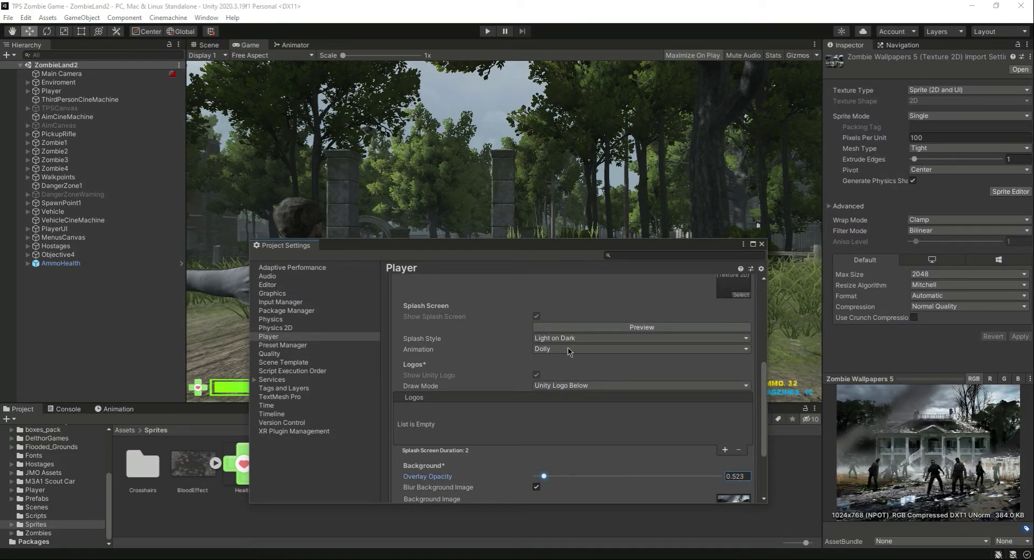
left_click(586, 327)
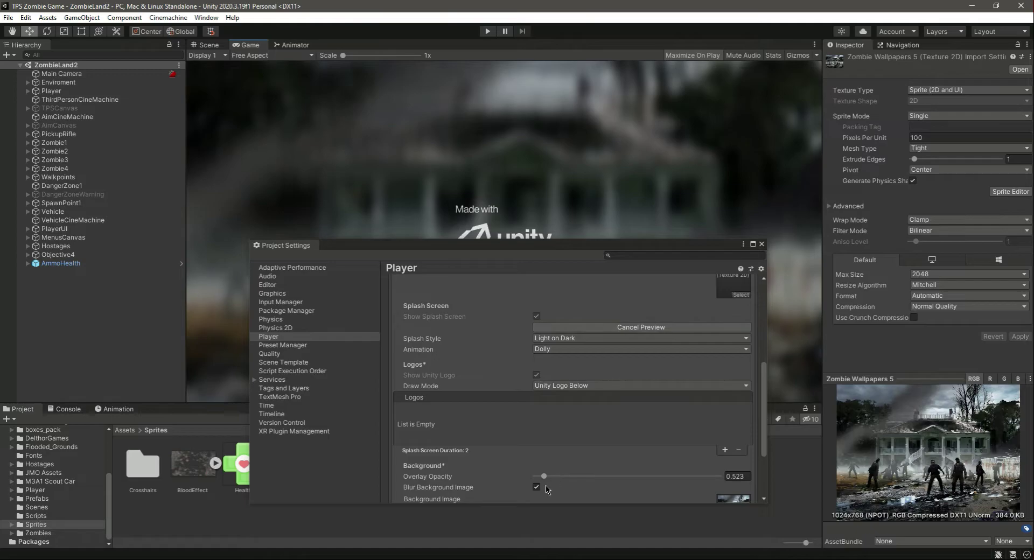
- Disable Blur Background Image and set the splash background's Overlay Opacity to 1
left_click(538, 487)
scroll(617, 387, "down", 3)
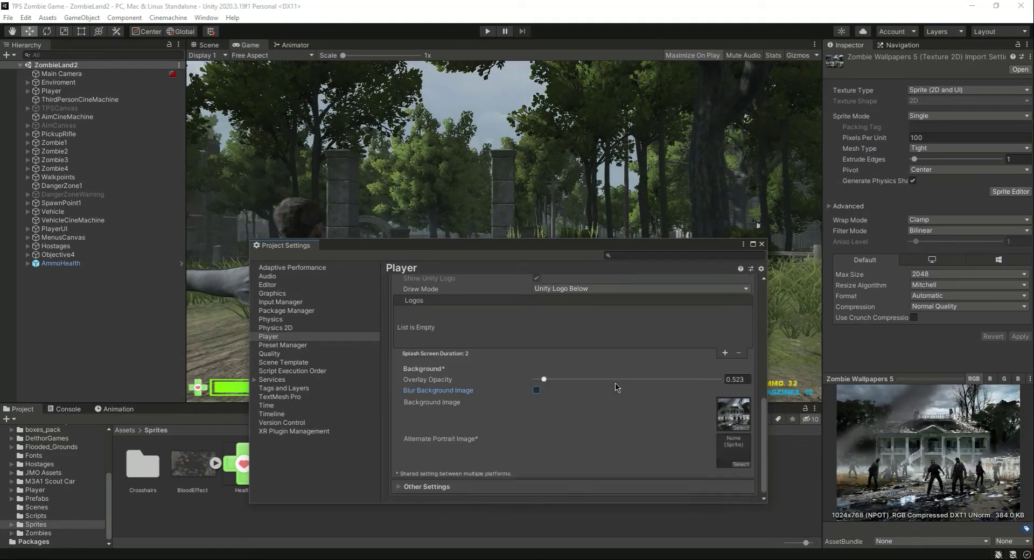
left_click_drag(543, 382, 741, 384)
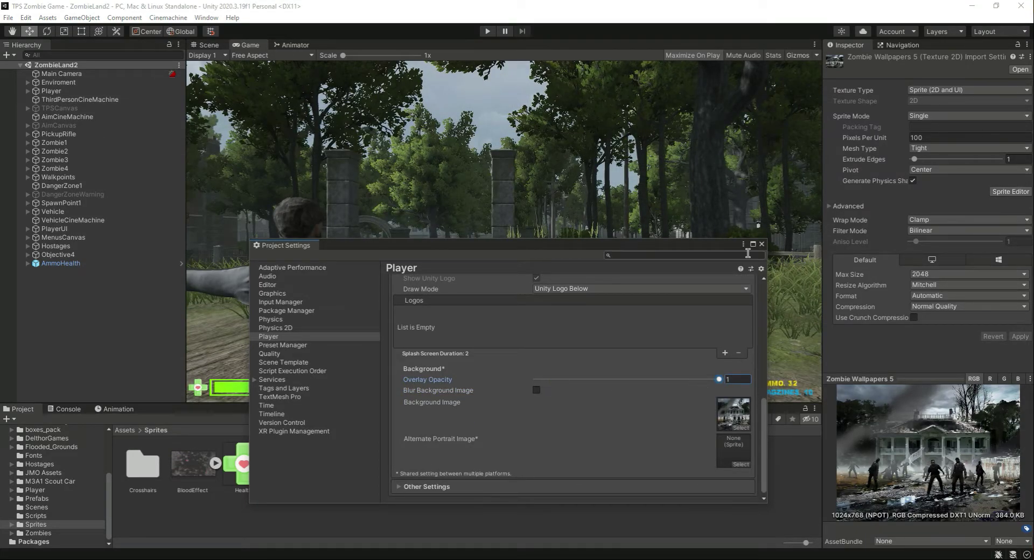
- Collapse the Splash Image section, expand Other Settings, and examine the desktop player's options from Rendering down to Legacy
left_click_drag(618, 243, 605, 114)
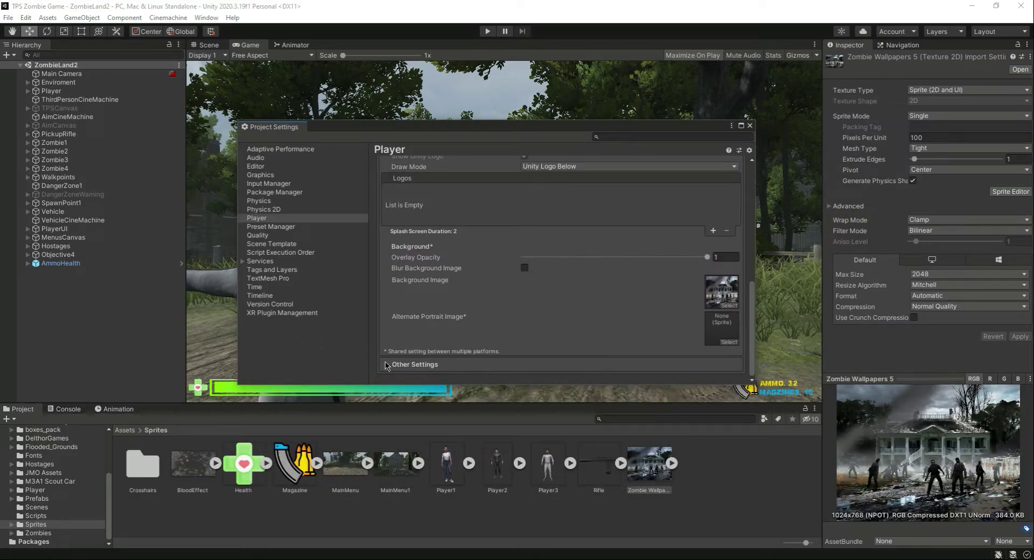
scroll(420, 296, "up", 6)
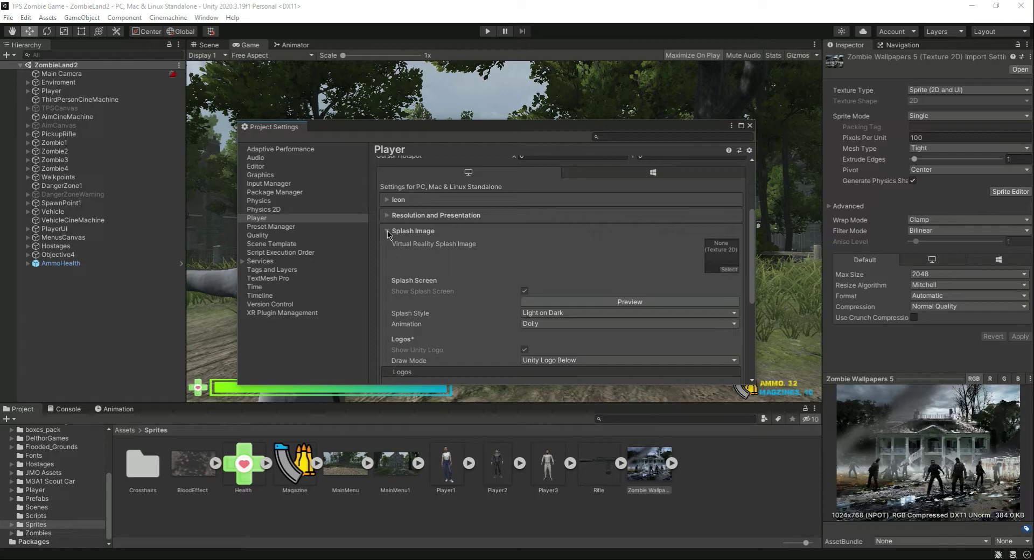
left_click(388, 233)
left_click(387, 363)
scroll(501, 300, "down", 4)
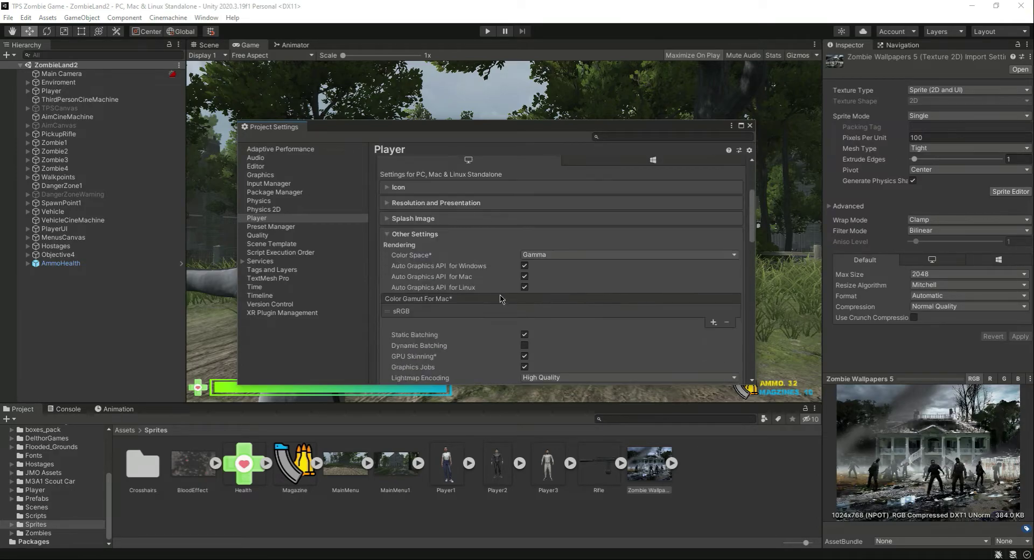
scroll(501, 300, "down", 5)
scroll(509, 316, "up", 4)
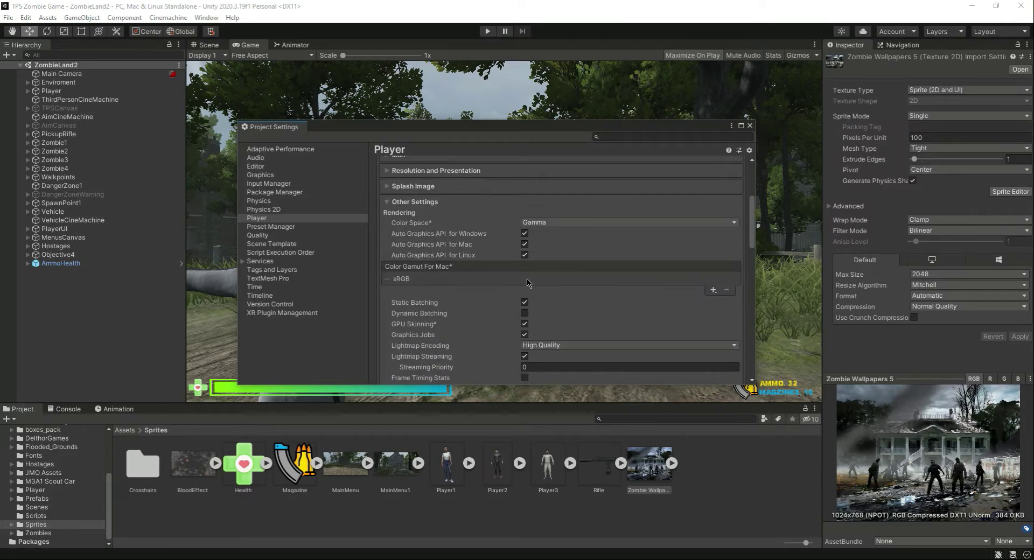
scroll(527, 283, "down", 10)
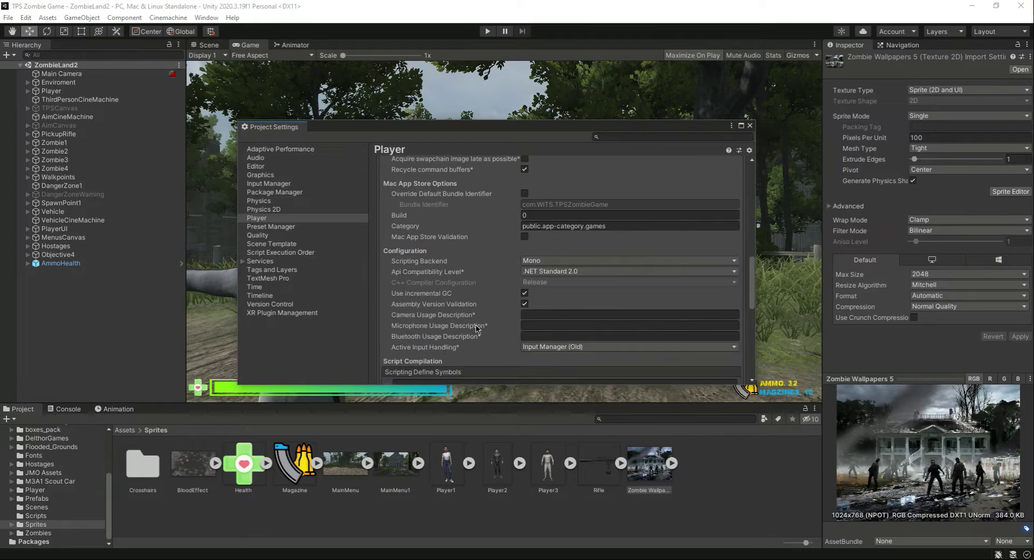
scroll(538, 326, "down", 8)
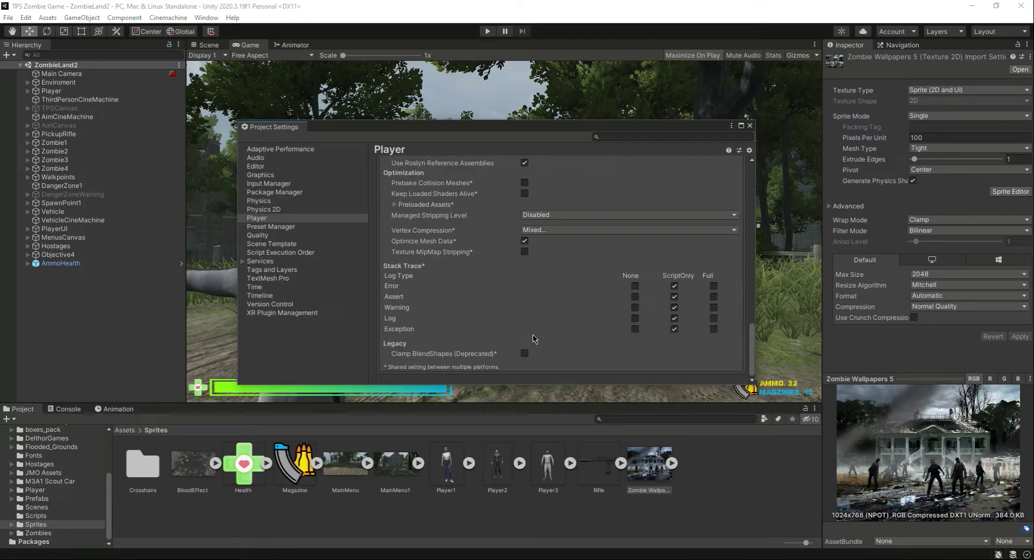
scroll(535, 337, "up", 20)
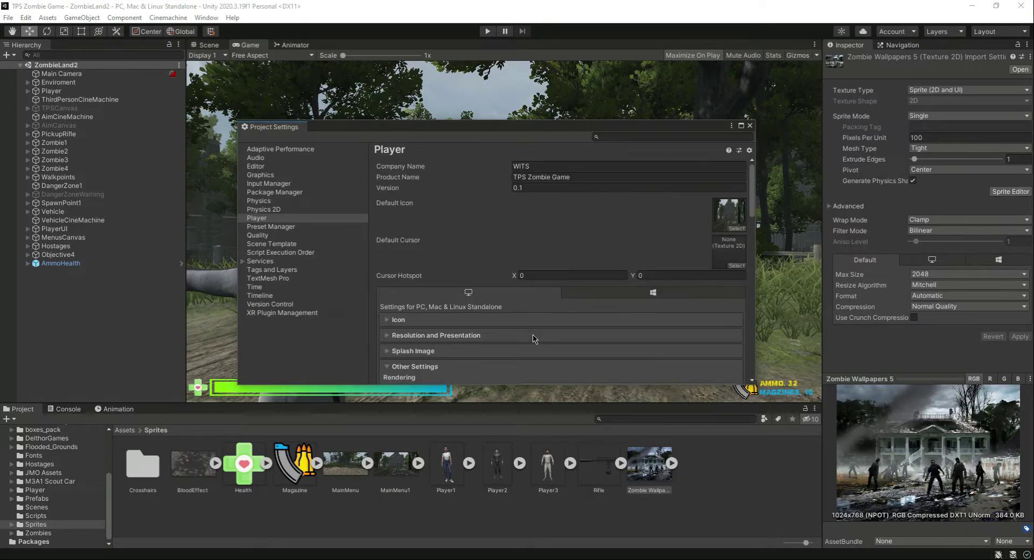
- Collapse the Other Settings section of the Player settings and close Project Settings
scroll(530, 334, "down", 3)
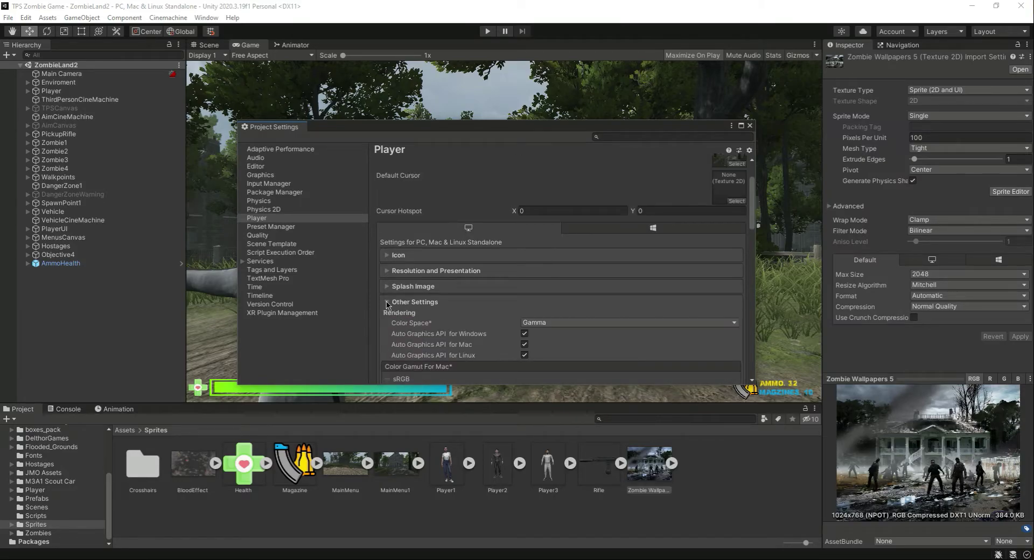
scroll(514, 310, "up", 2)
scroll(515, 310, "up", 1)
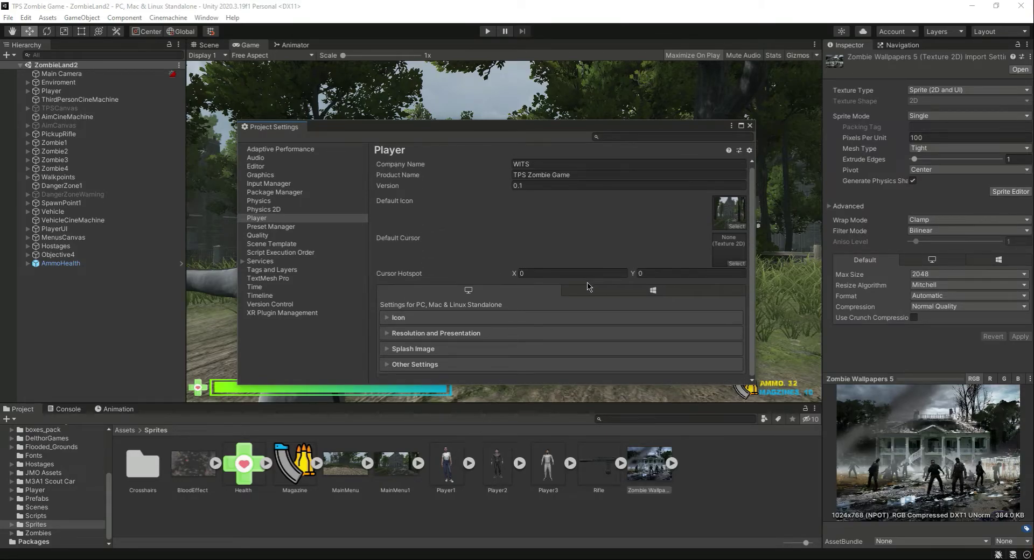
left_click(303, 220)
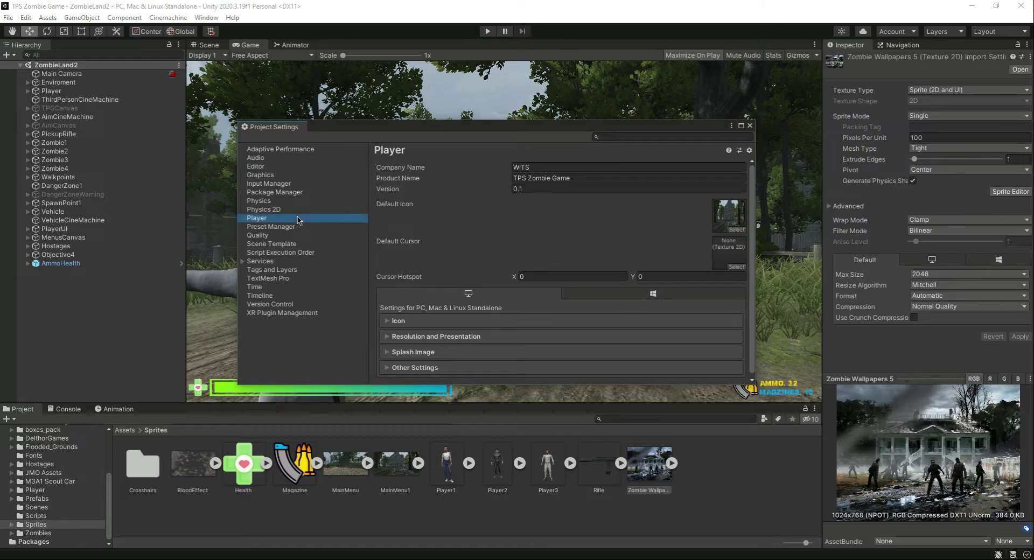
left_click(749, 124)
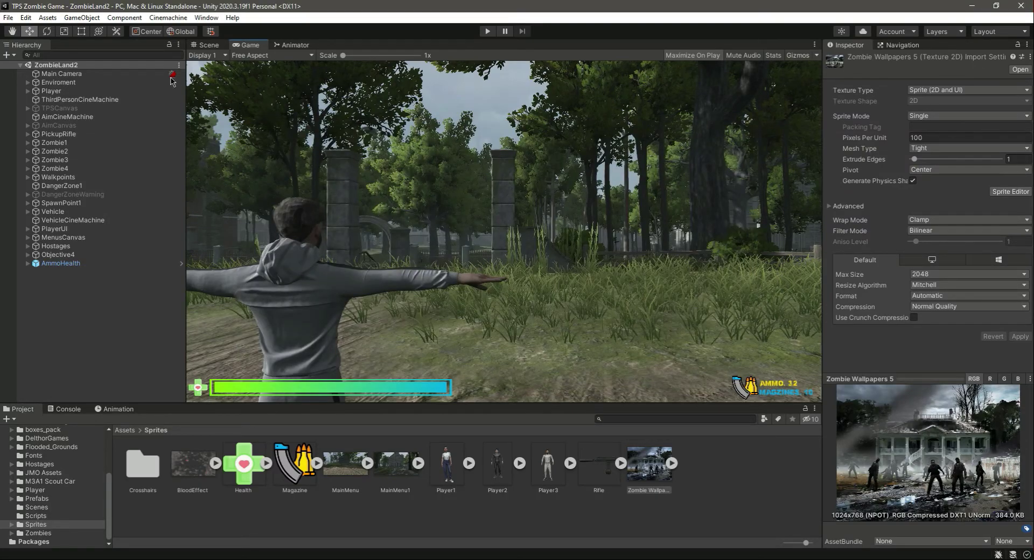
- Open Build Settings, check the Android and WebGL platforms, and select PC, Mac & Linux Standalone again
left_click(8, 17)
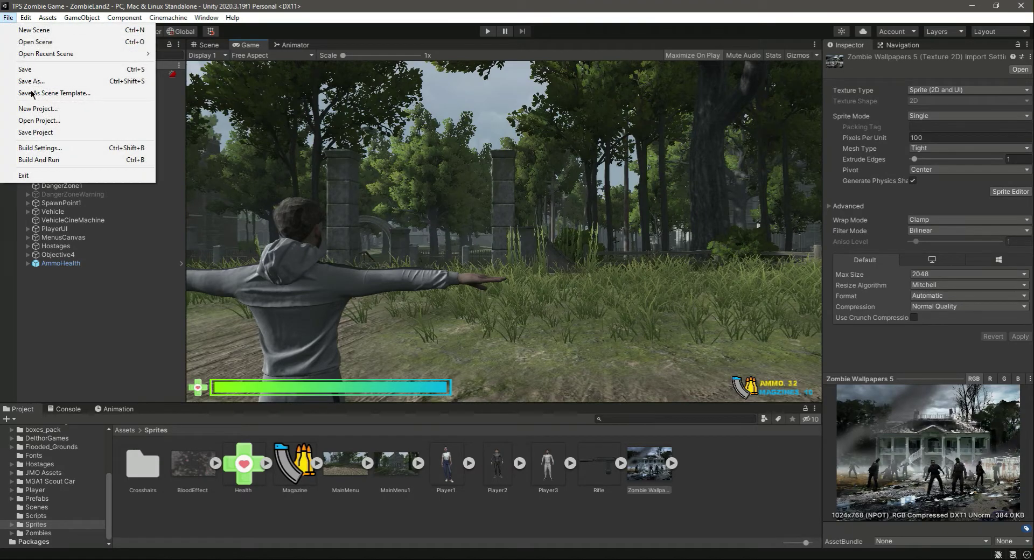
left_click(47, 150)
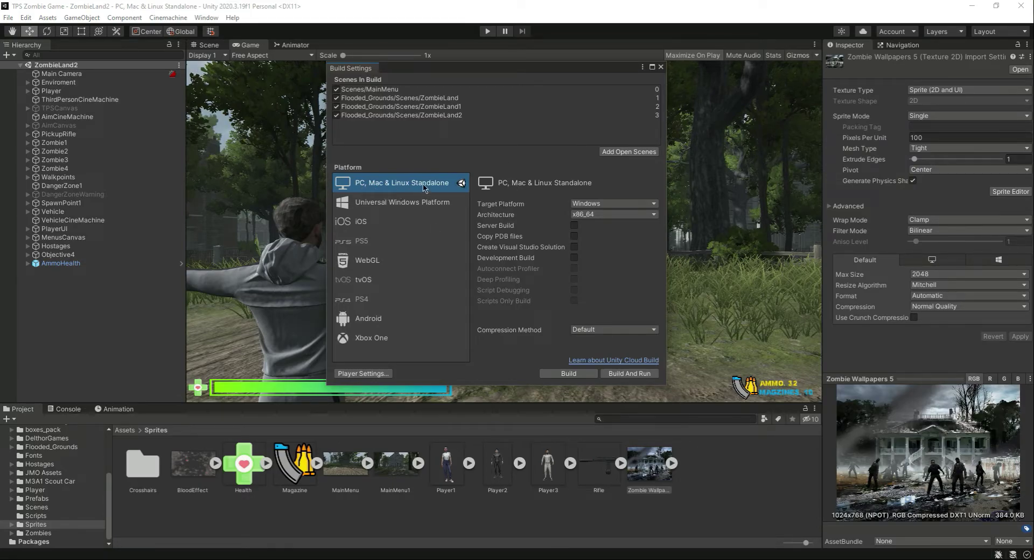
left_click(360, 323)
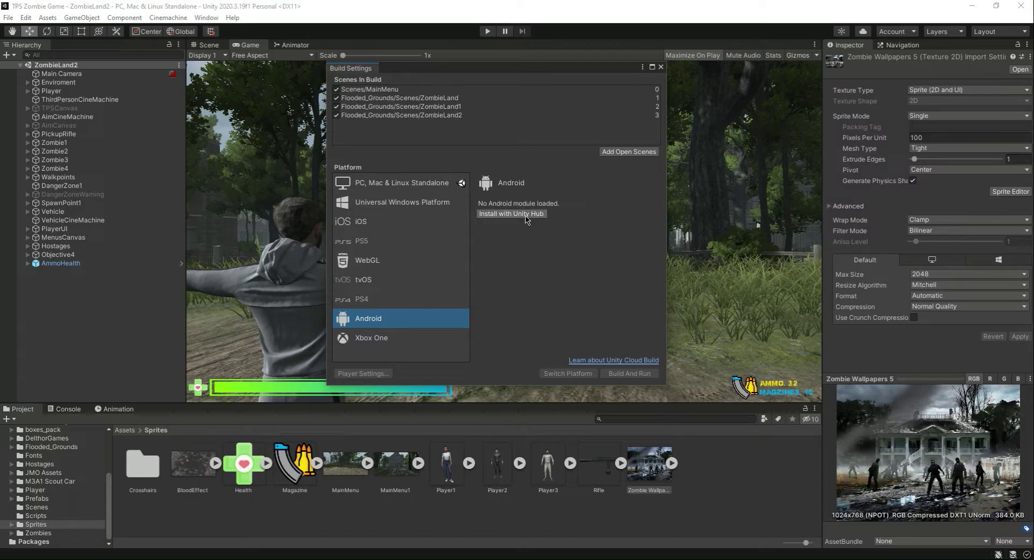
left_click(386, 264)
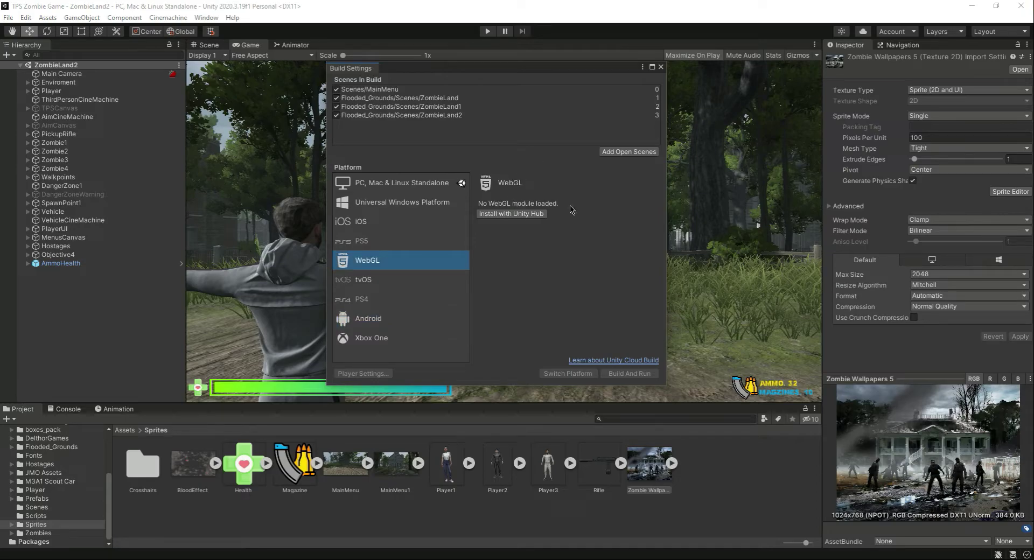
left_click(388, 186)
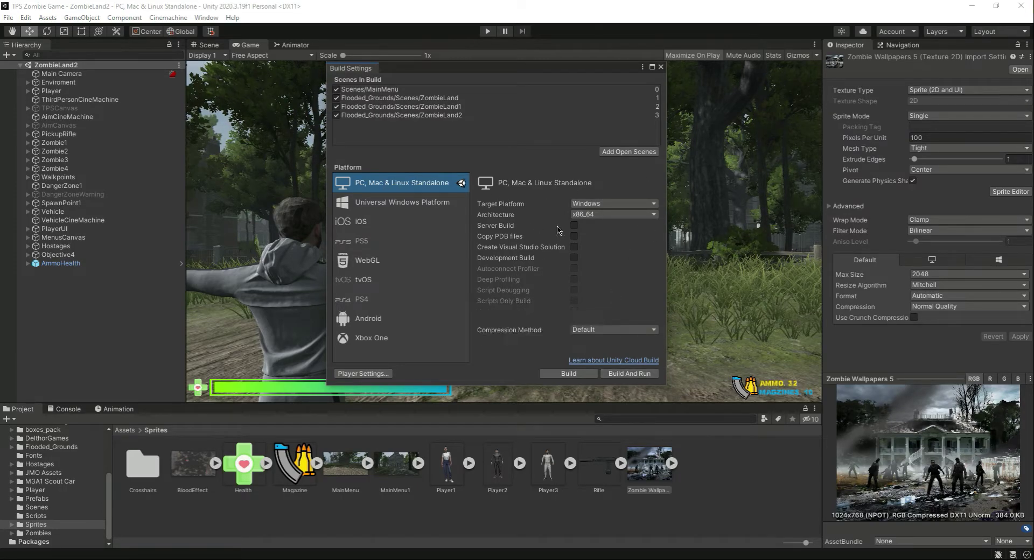
- Review the Architecture, Target Platform and Compression Method choices, keeping x86_64, Windows and Default
left_click(601, 214)
left_click(619, 279)
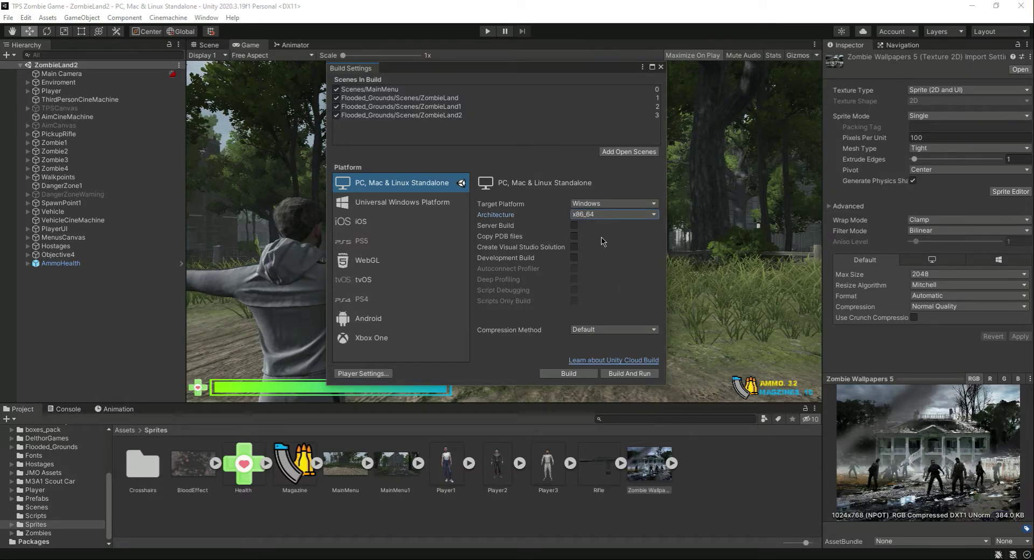
left_click(592, 205)
left_click(614, 194)
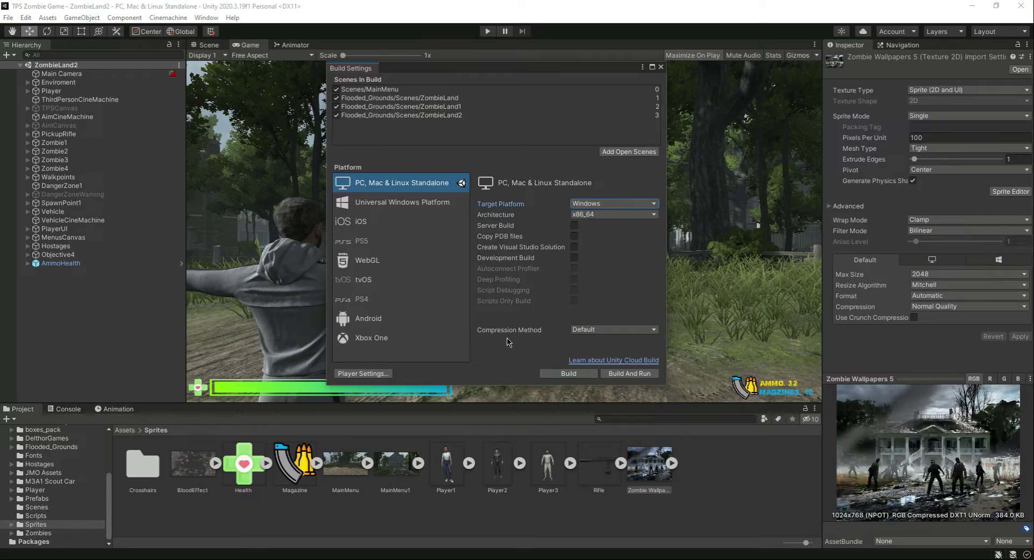
left_click(610, 330)
left_click(637, 292)
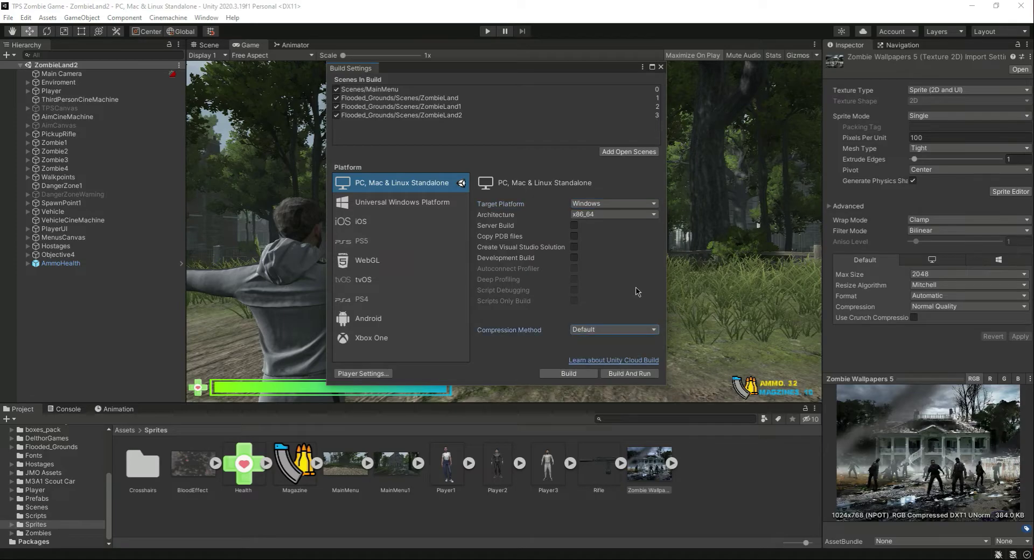
- Build the game into a new folder named GameSetup inside the TPS Zombie Game project folder
left_click(576, 374)
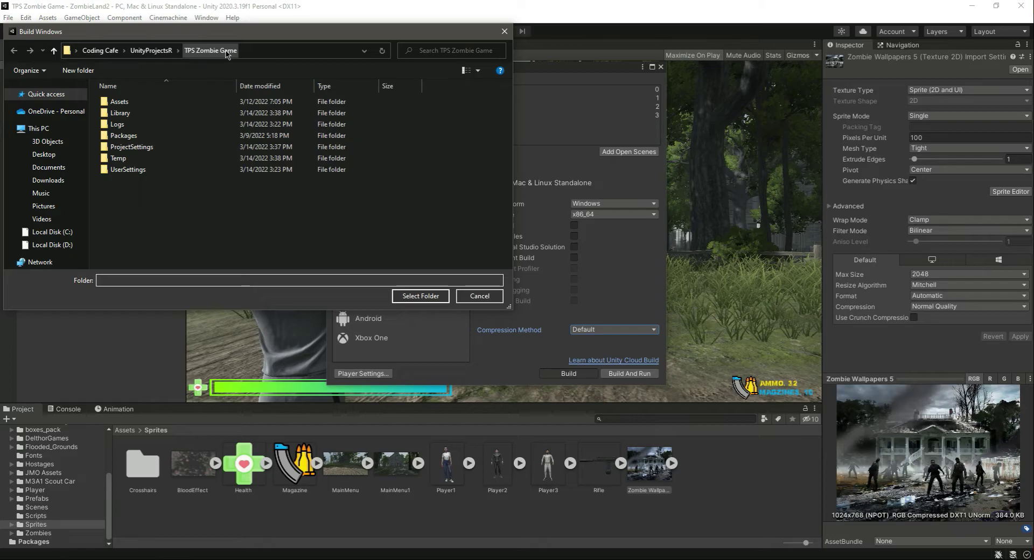
right_click(155, 222)
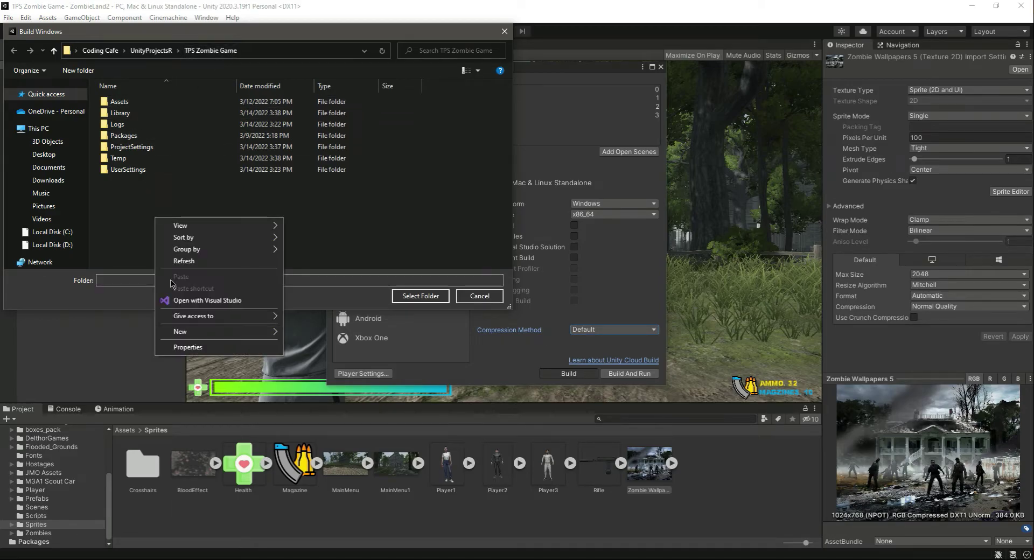
mouse_move(233, 331)
left_click(301, 332)
type("GameSetup")
left_click(176, 222)
right_click(165, 215)
left_click(189, 260)
left_click(124, 113)
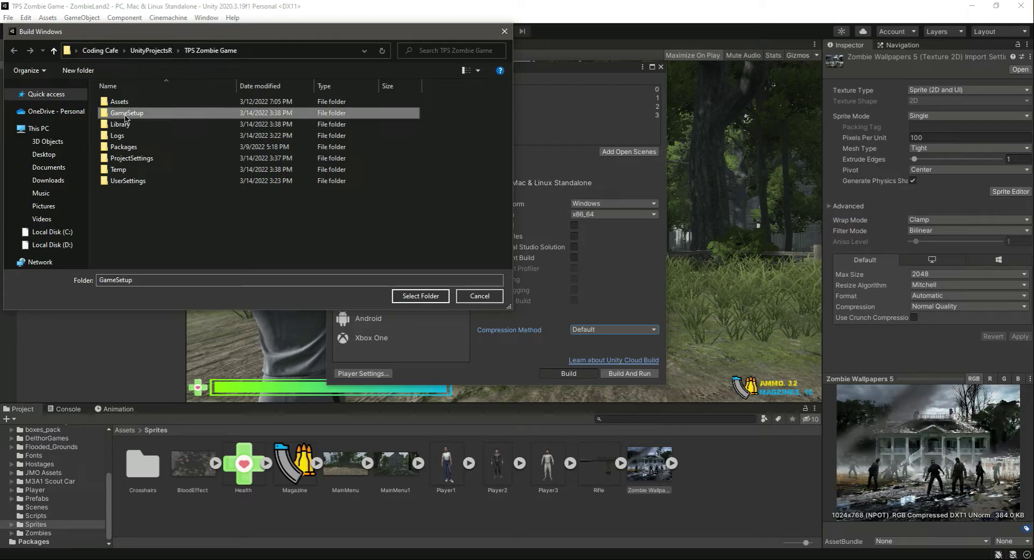
left_click(409, 297)
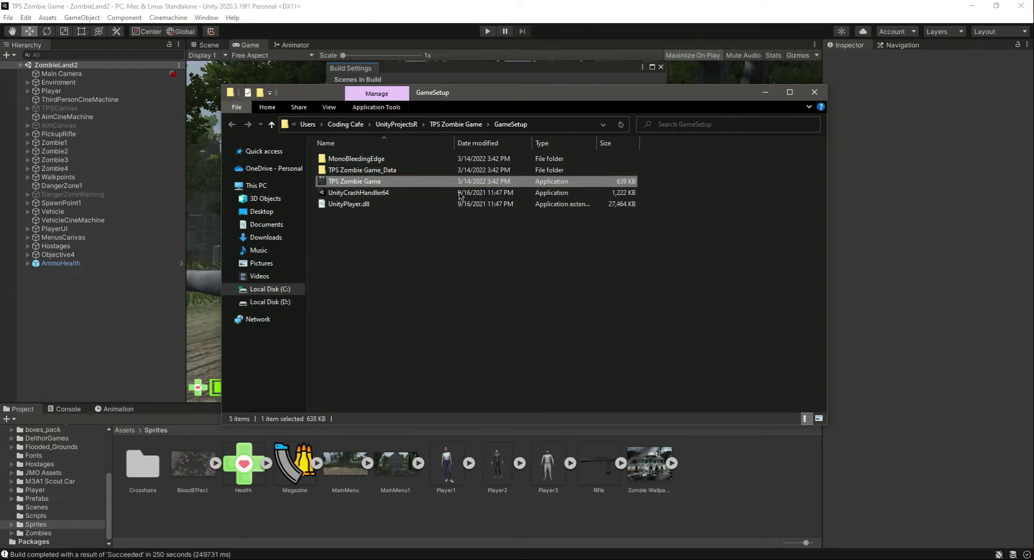
- Close the build output folder and Build Settings, and check the build result in the Console
left_click(821, 96)
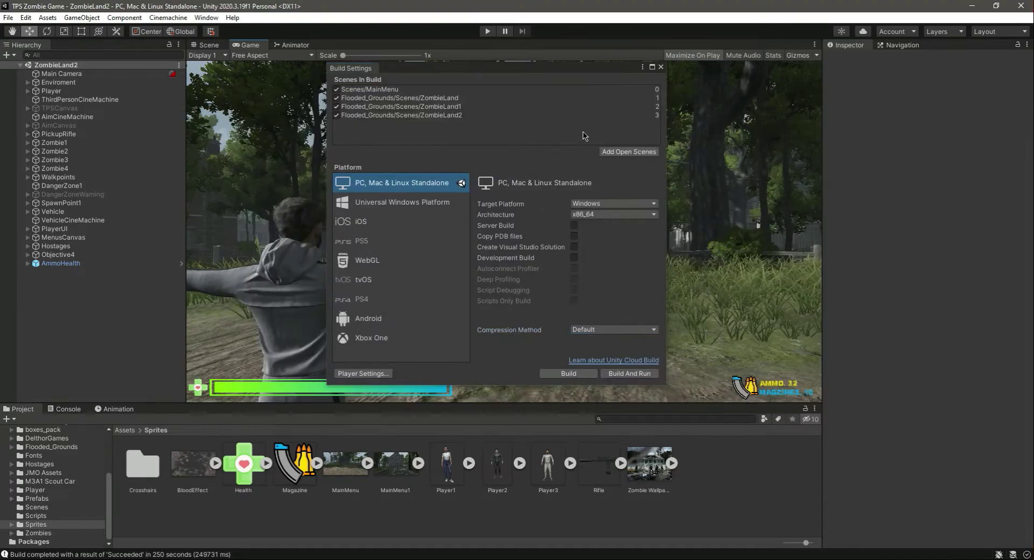
left_click(661, 67)
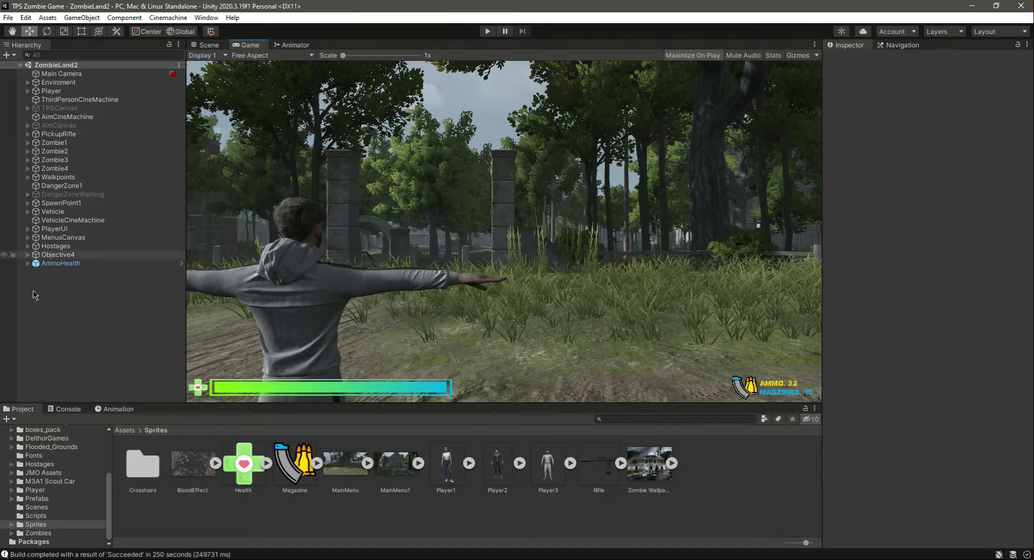
left_click(152, 555)
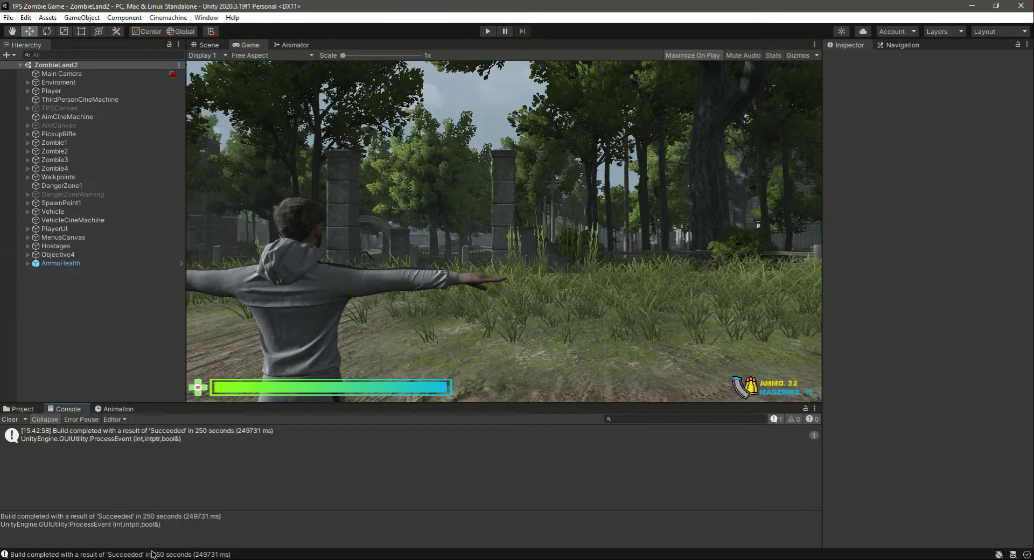
left_click(10, 411)
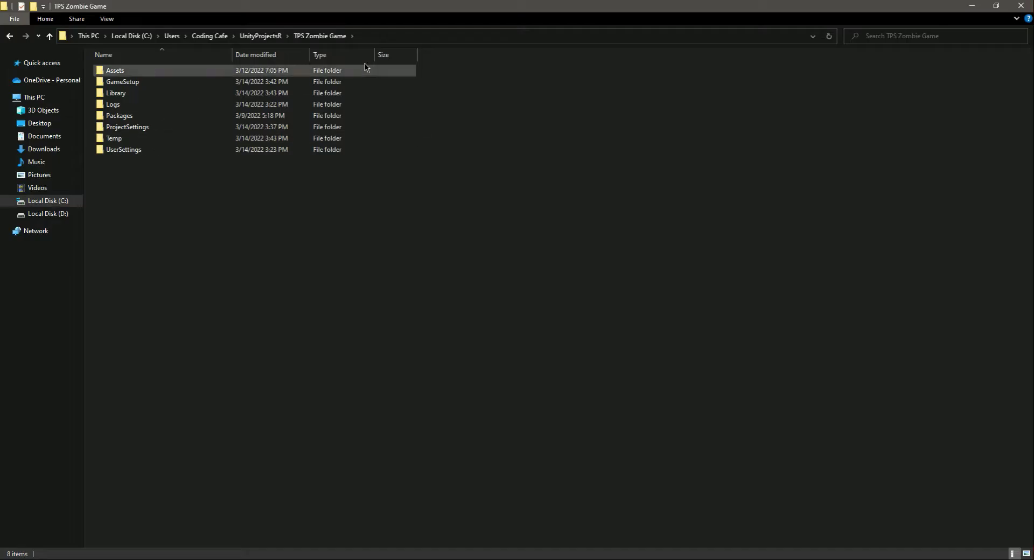
- In File Explorer, open the GameSetup folder in the TPS Zombie Game project and show its files as large icons
double_click(127, 87)
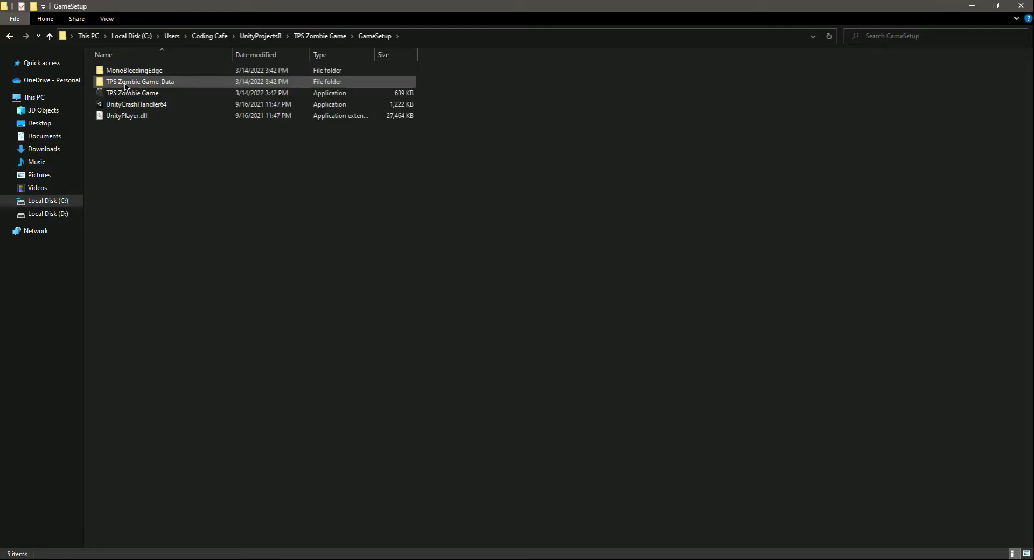
right_click(243, 185)
mouse_move(303, 193)
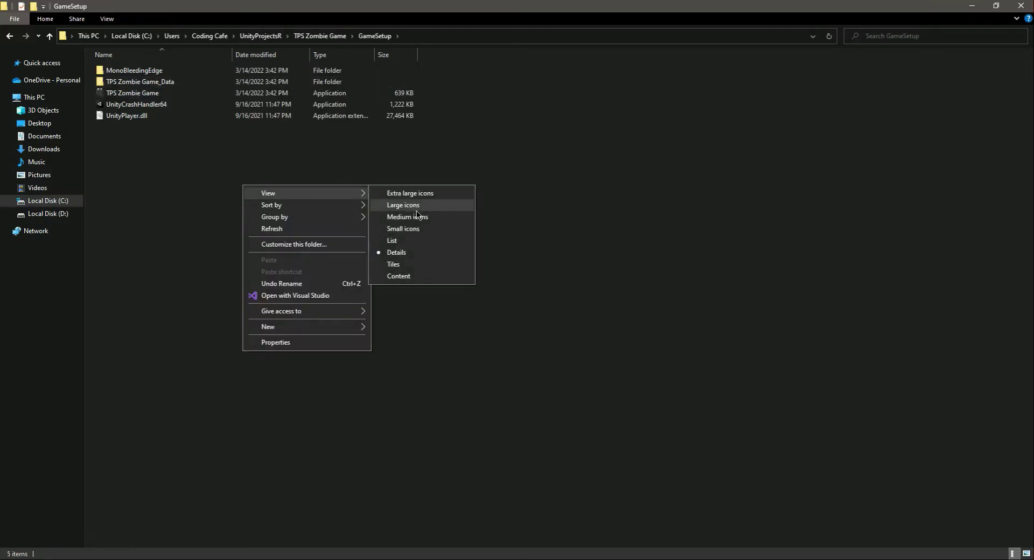
left_click(417, 210)
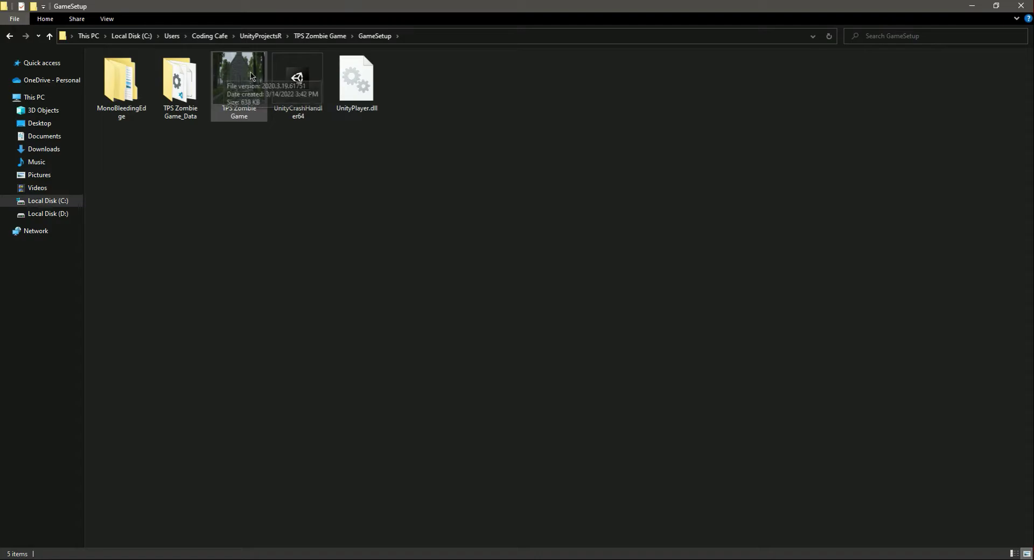
- Try the small icons view for the GameSetup folder, and switch it back to large icons
right_click(330, 216)
mouse_move(410, 224)
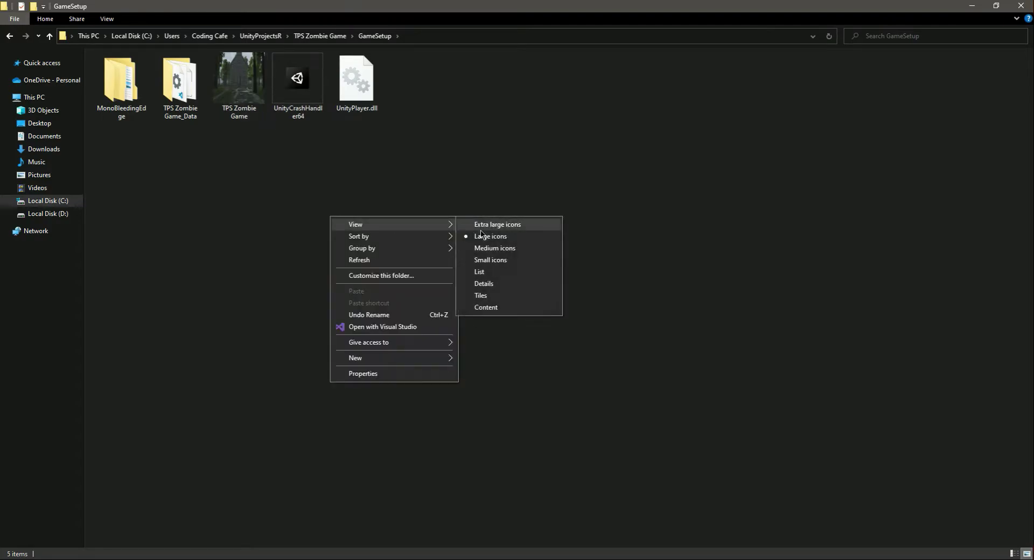
left_click(491, 260)
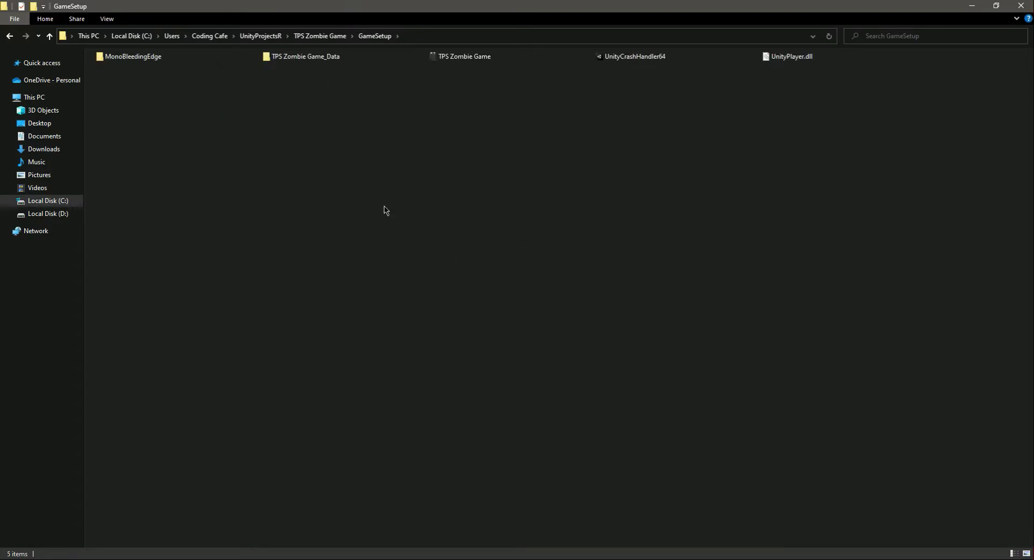
right_click(342, 178)
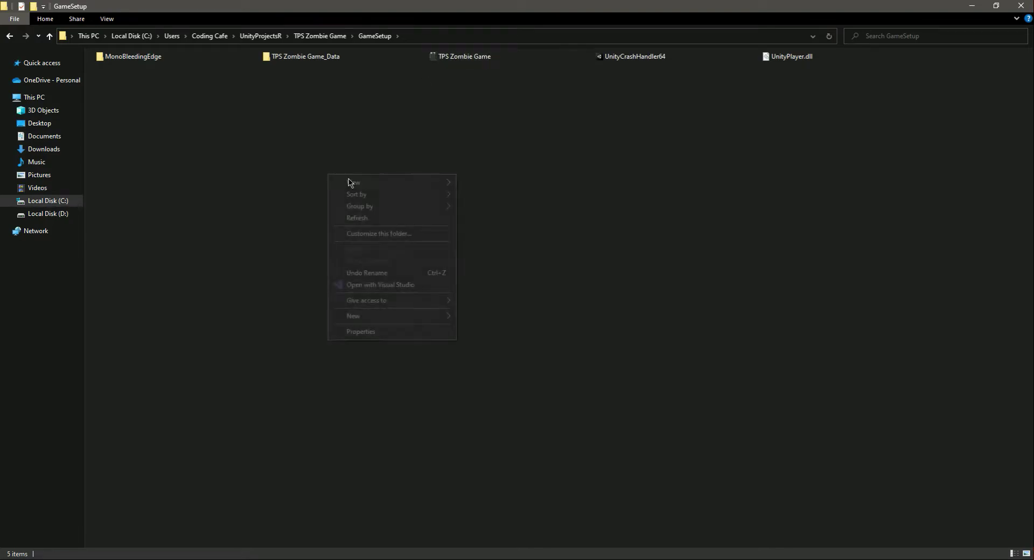
mouse_move(353, 182)
left_click(487, 195)
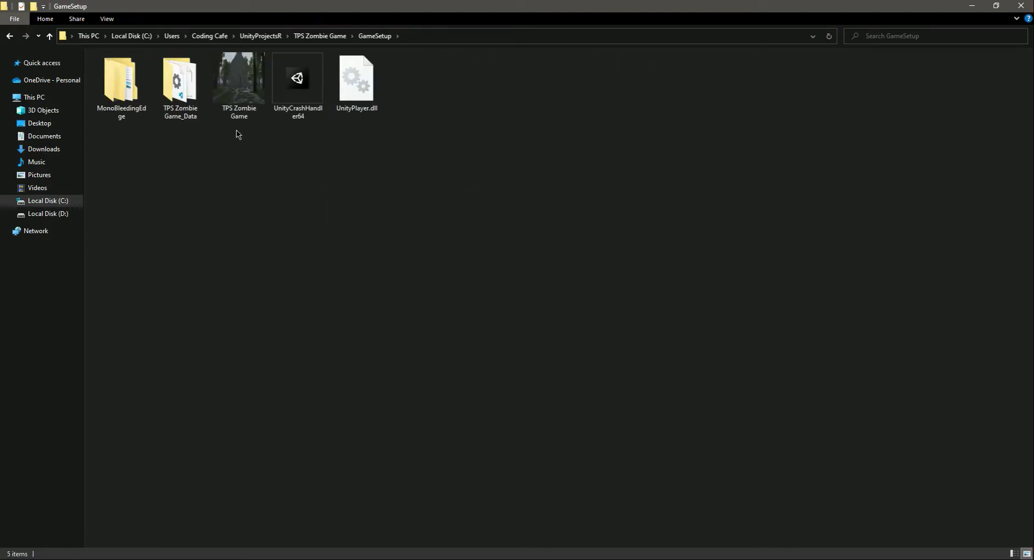
- Launch the built TPS Zombie Game, open its options, and start the level with the middle character in dark clothes
left_click(244, 97)
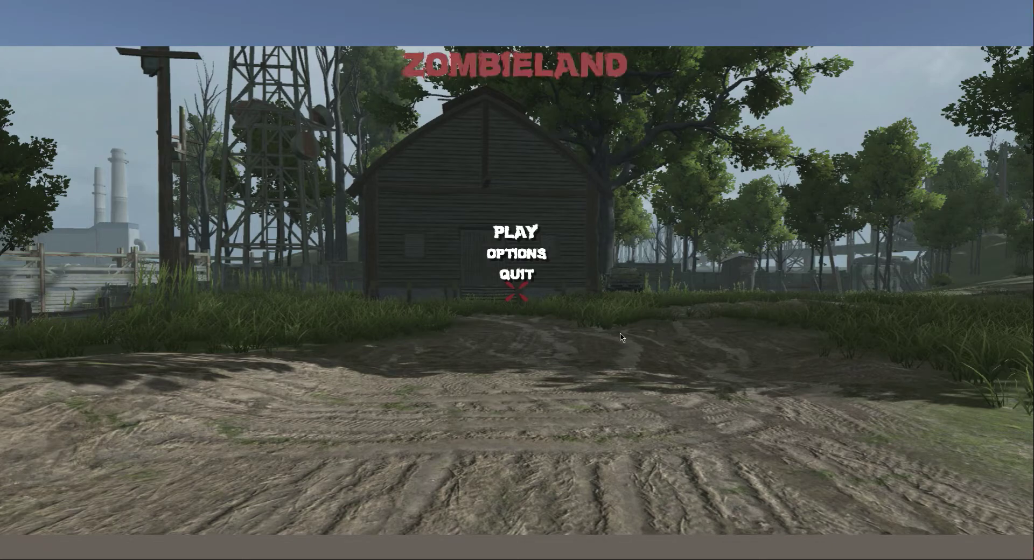
left_click(522, 256)
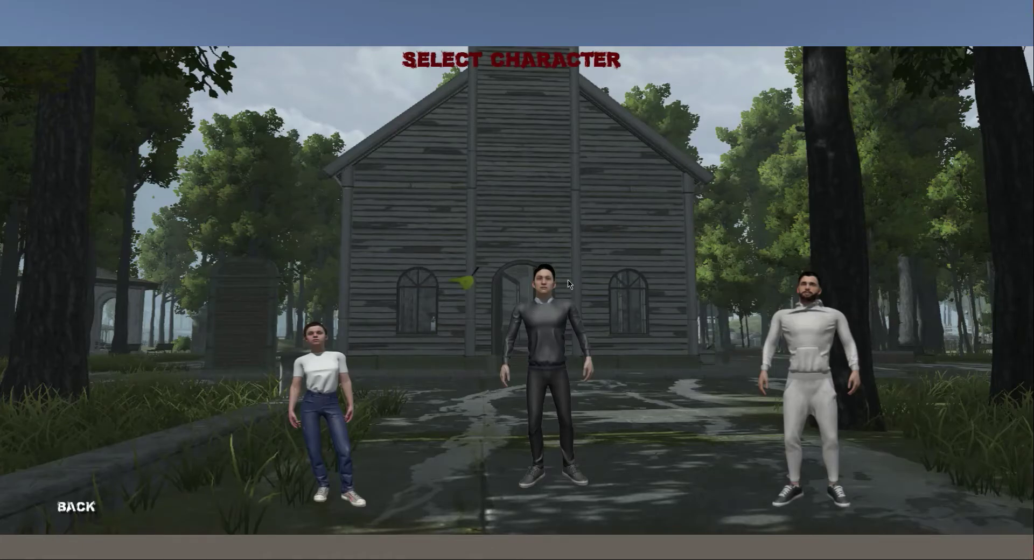
left_click(552, 344)
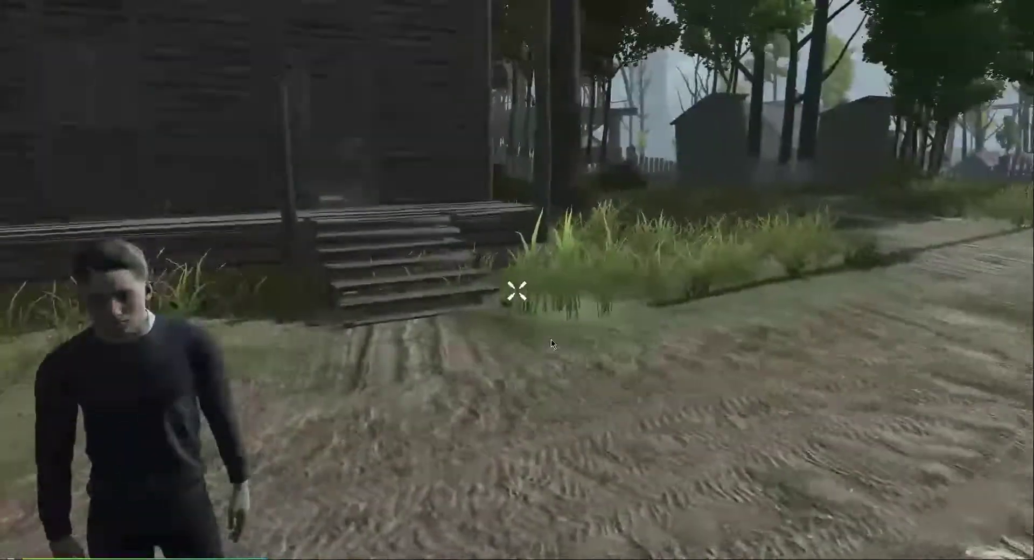
- Walk the character up the steps into the wooden cabin and pick up the rifle from the lamp table
key("w")
key("w")
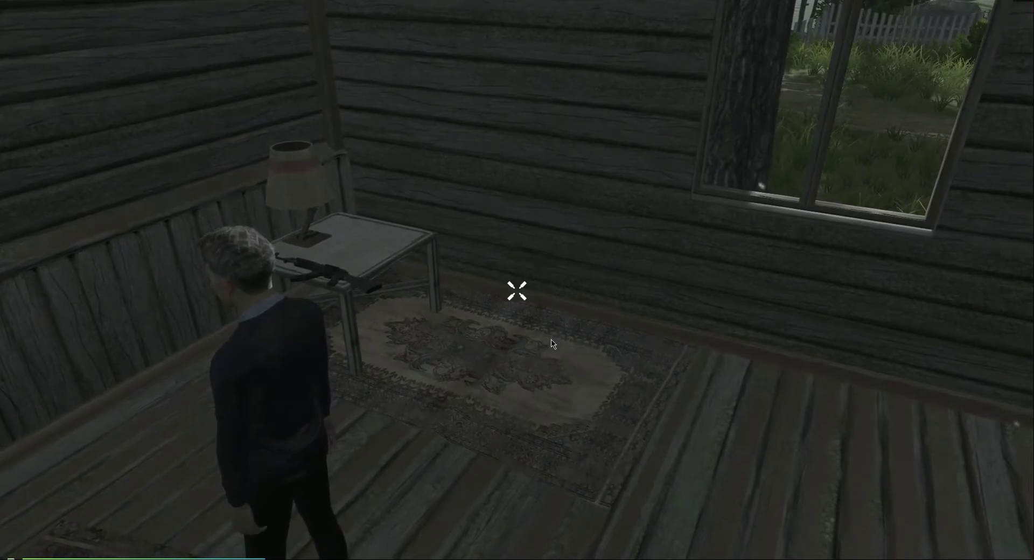
key("w")
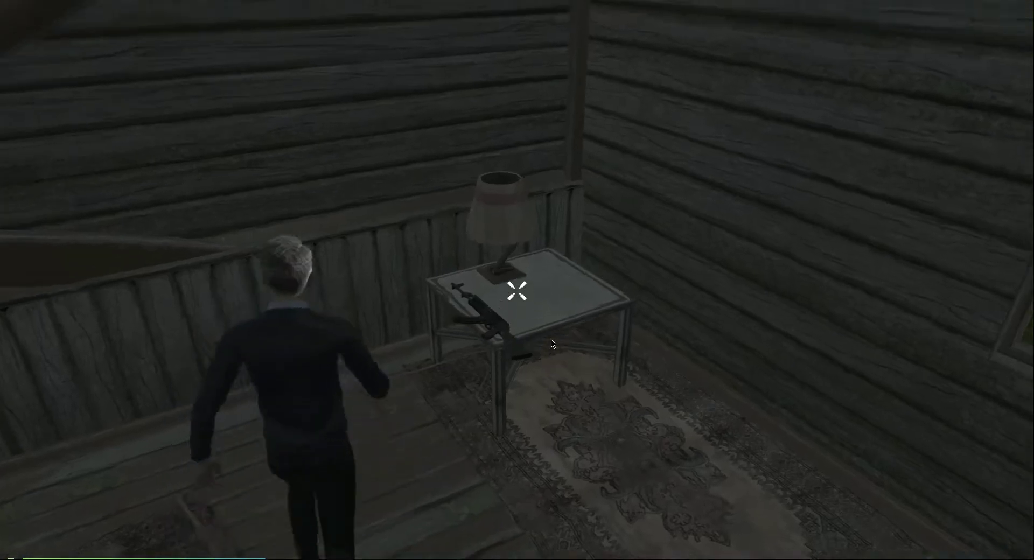
key("w")
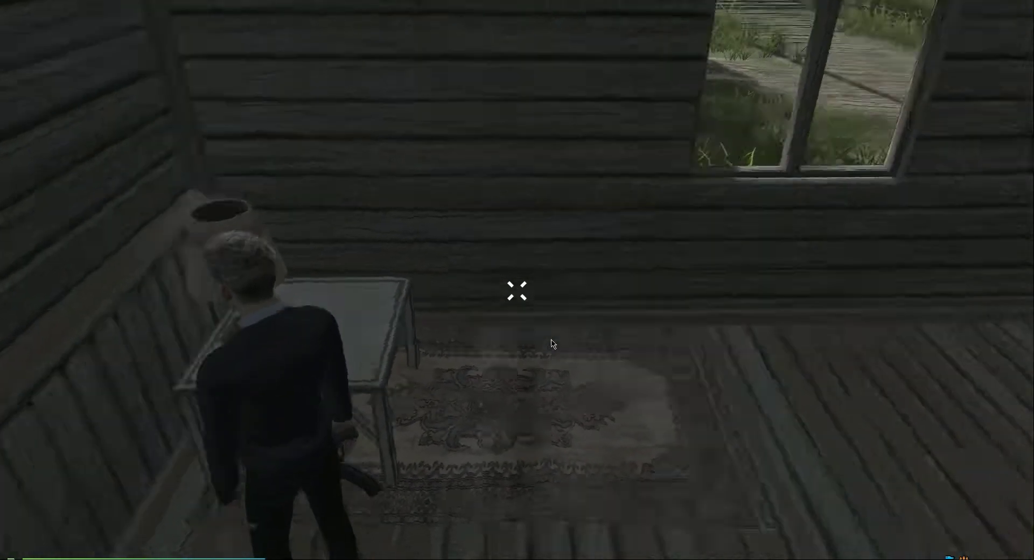
- Leave the cabin and run along the dirt path to the stone gate facing the zombie on the road
key("w")
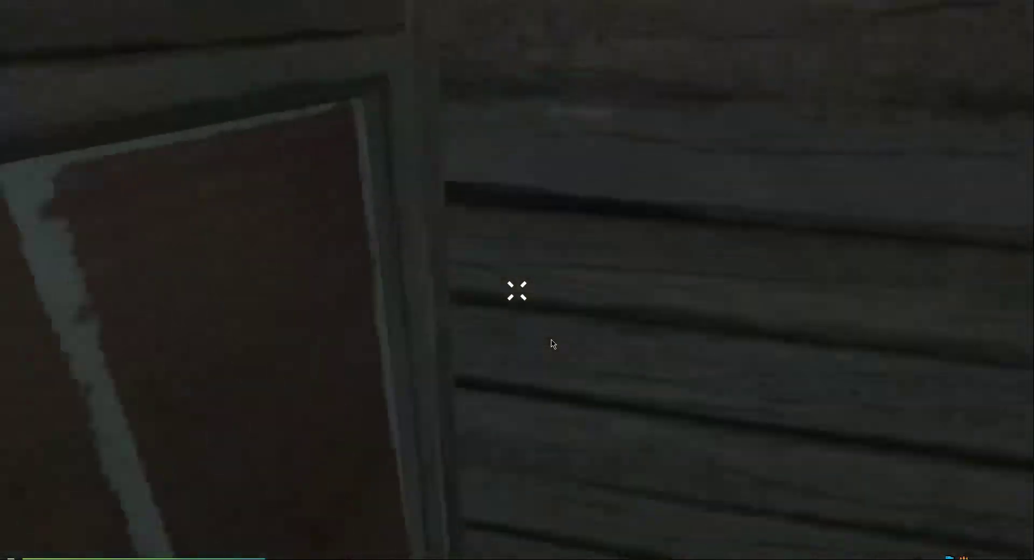
key("w")
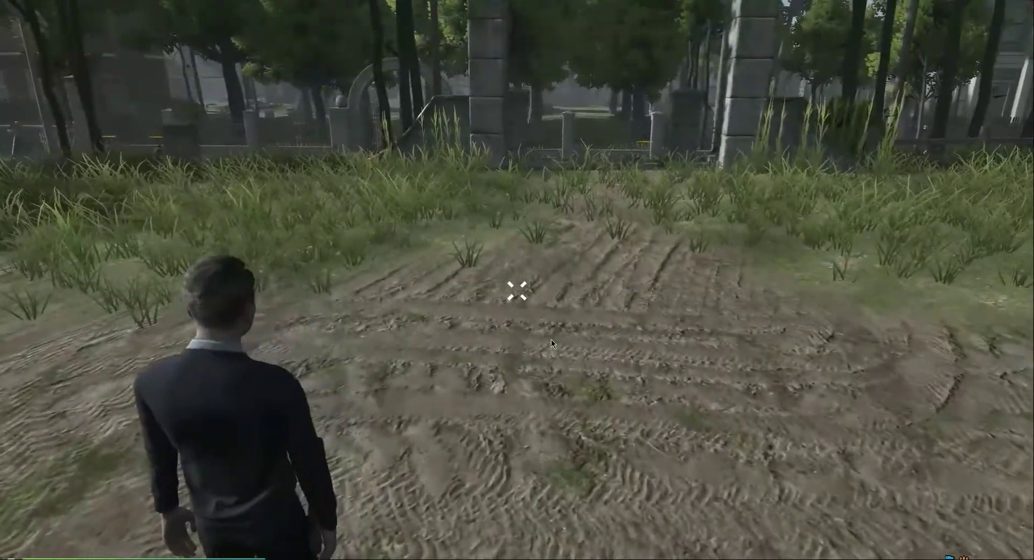
key("w")
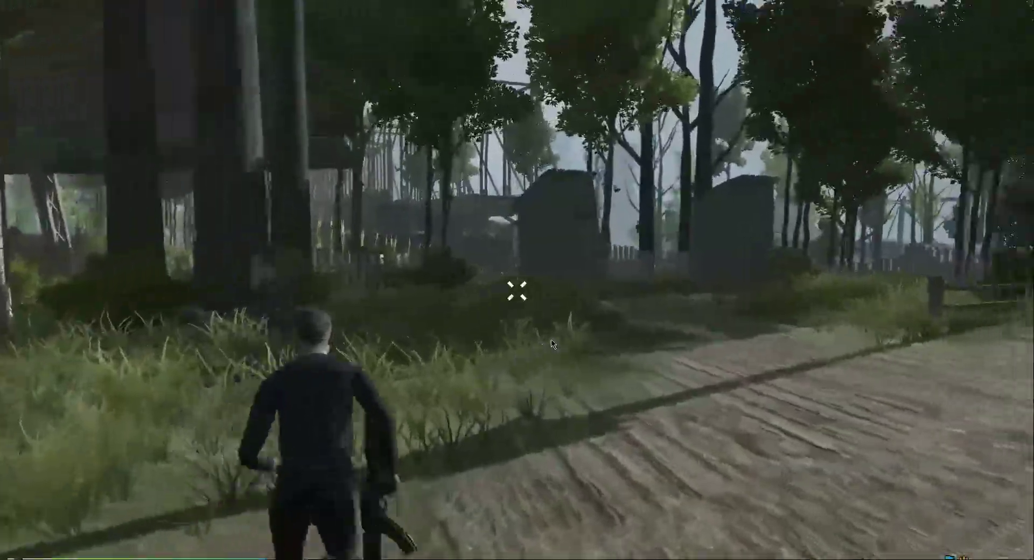
key("w")
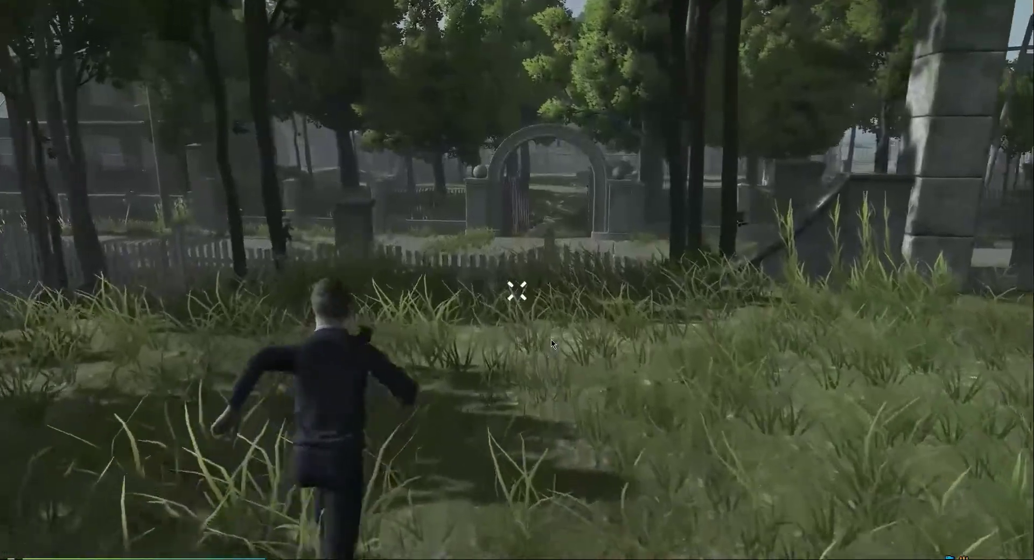
key("w")
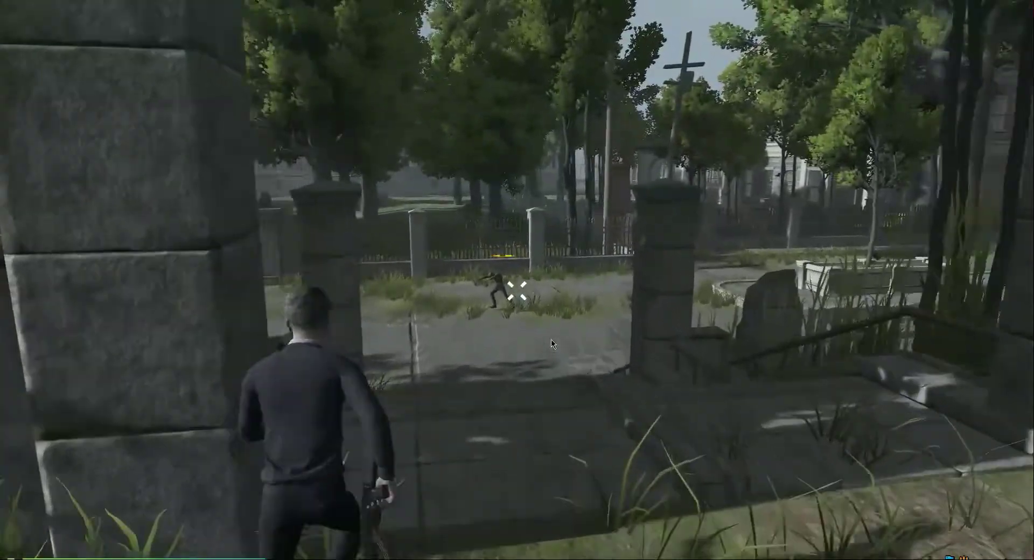
- Aim the rifle at the zombie beyond the stone gate and shoot it until it is killed
key("w")
right_click(551, 340)
left_click(517, 291)
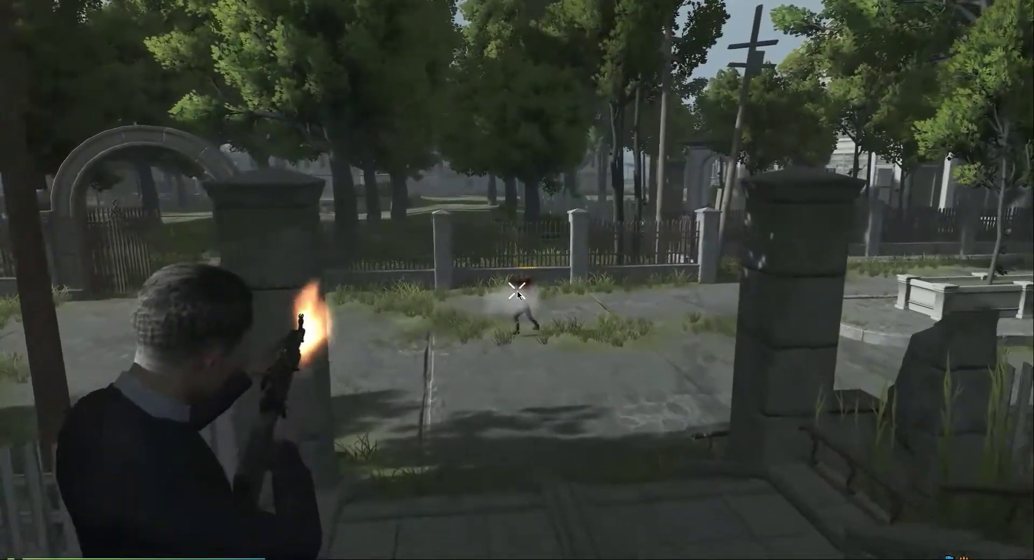
left_click(517, 291)
key("w")
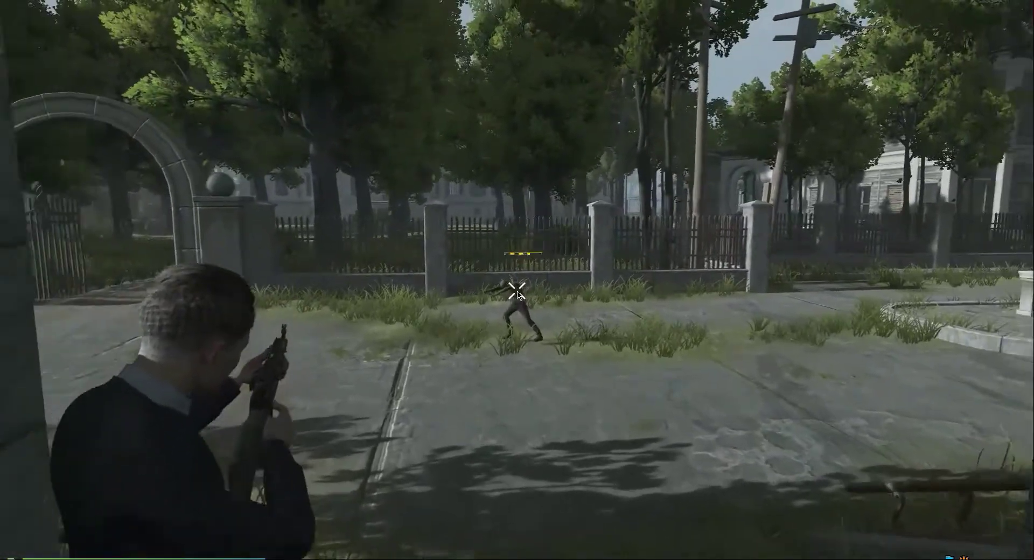
key("w")
left_click(517, 291)
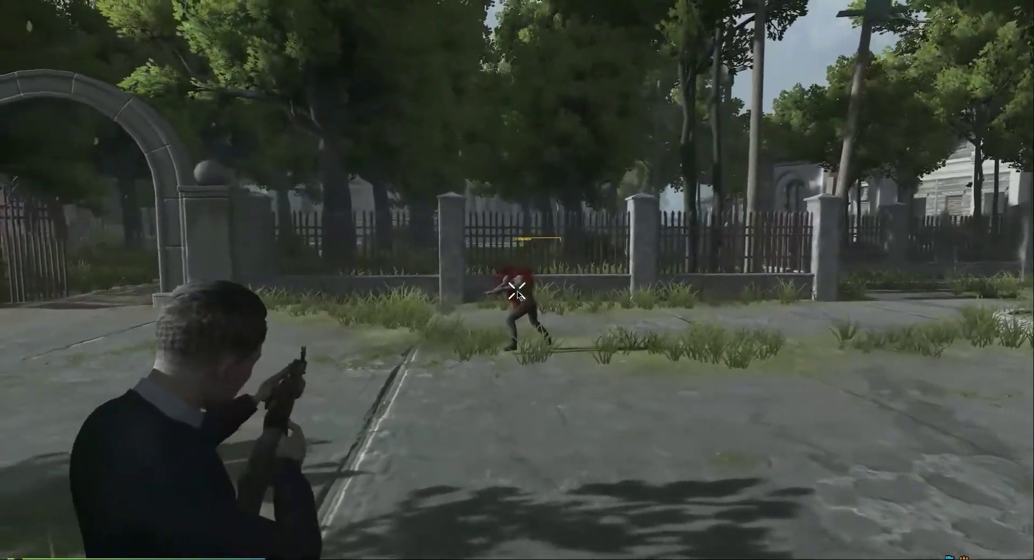
left_click(517, 291)
left_click(518, 295)
left_click(517, 295)
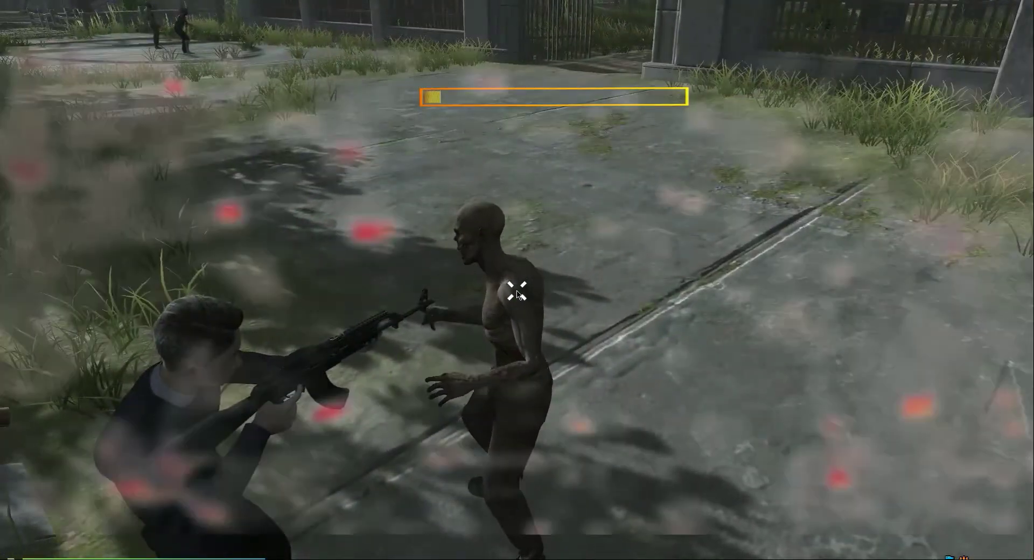
left_click(518, 291)
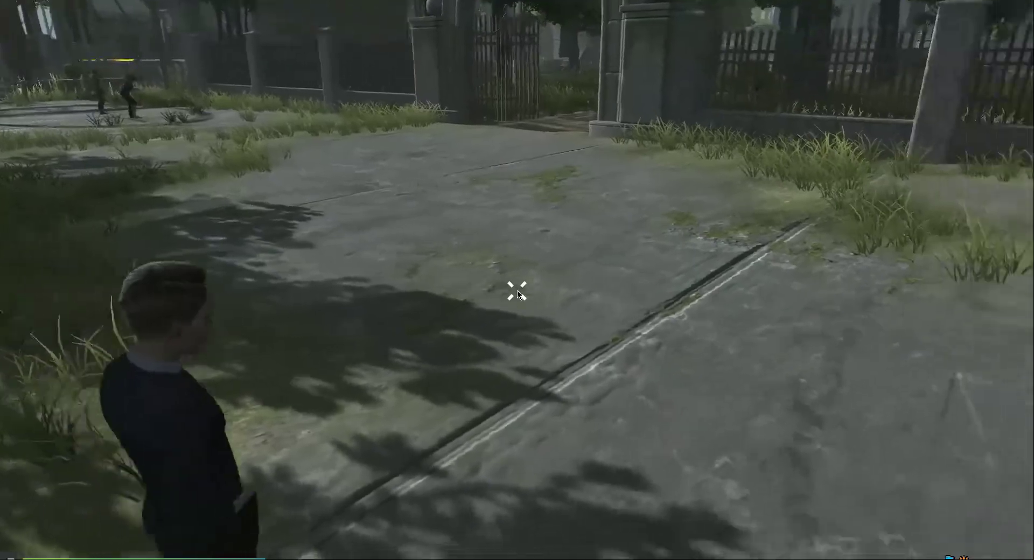
- Run a little further along the road, pause the game, and quit it
key("w")
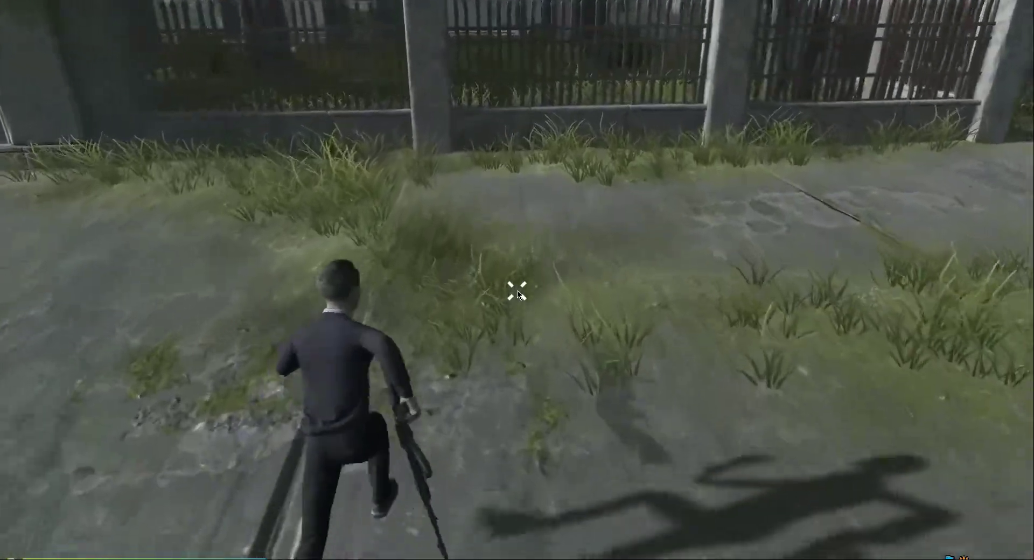
key("Escape")
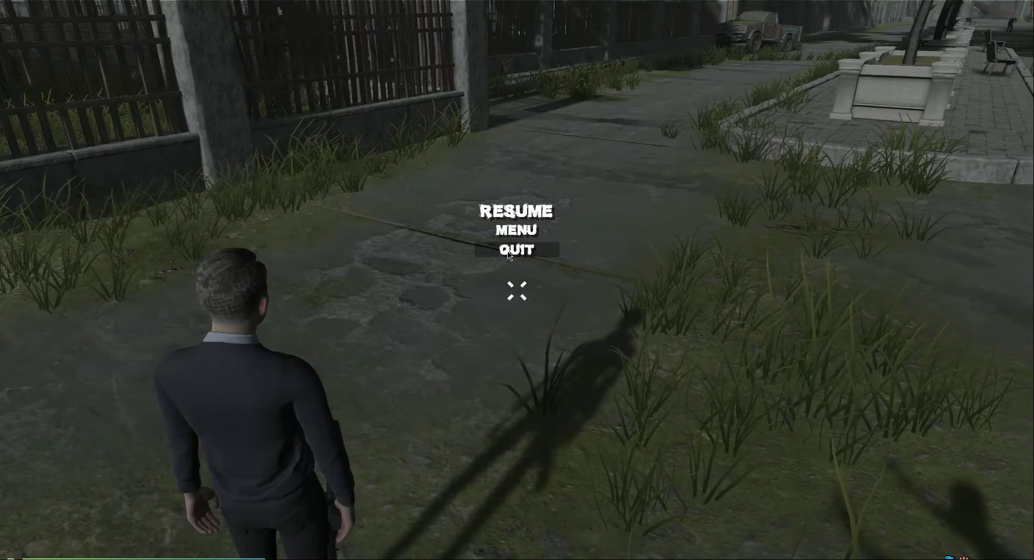
left_click(509, 251)
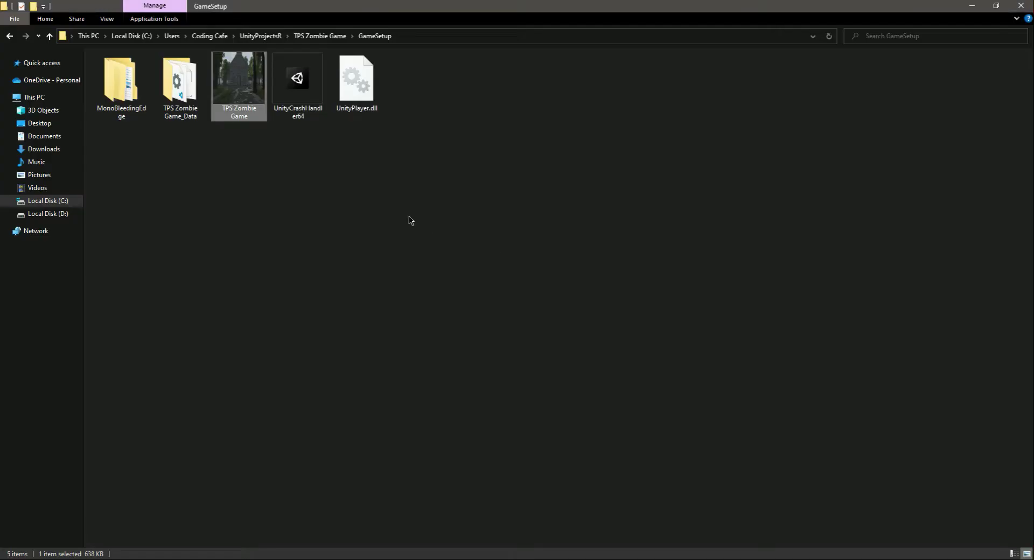
right_click(383, 205)
left_click(413, 247)
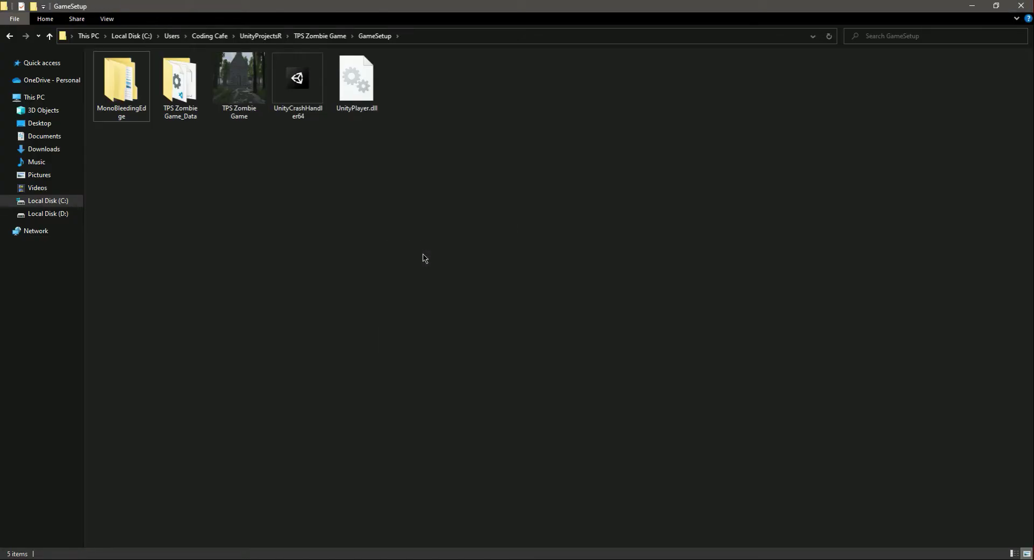
right_click(329, 222)
left_click(368, 266)
right_click(365, 266)
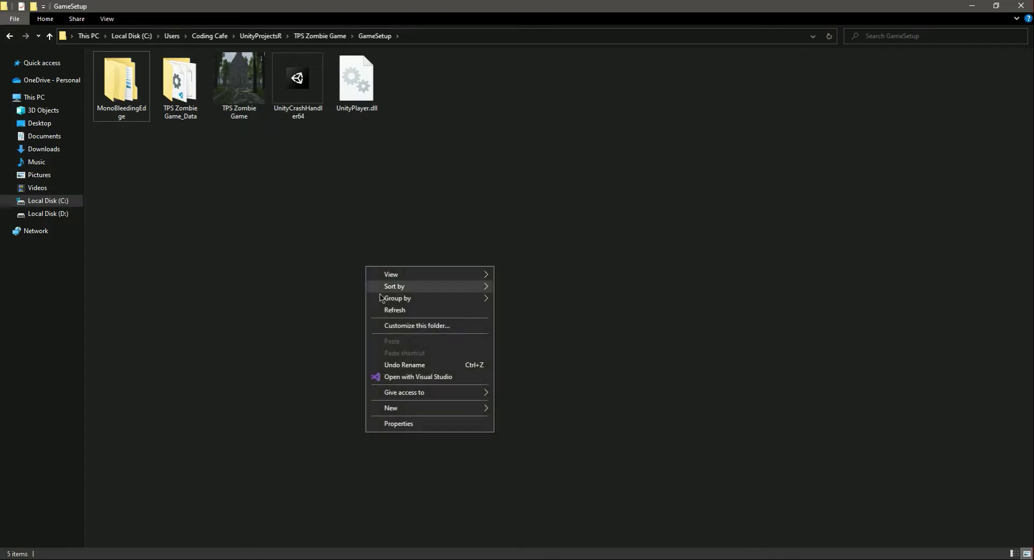
left_click(405, 310)
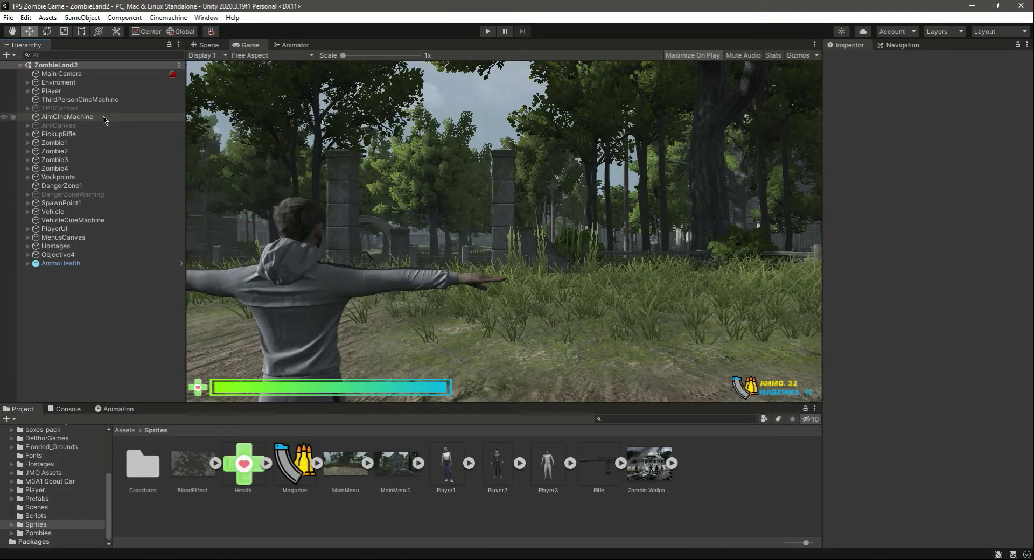
- Switch to the Unity editor and open the MainMenu scene from the Scenes folder
left_click(59, 491)
left_click(39, 524)
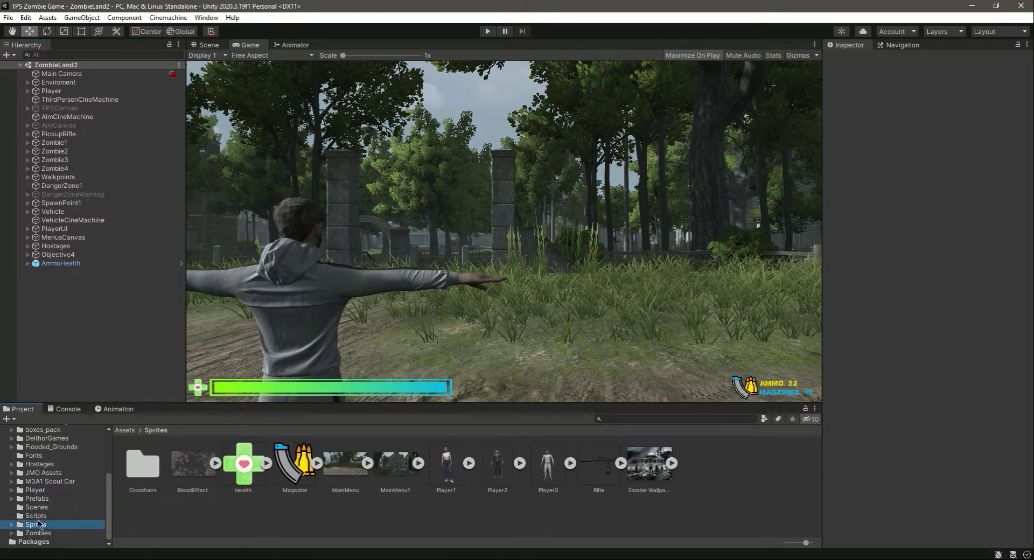
left_click(36, 508)
double_click(141, 464)
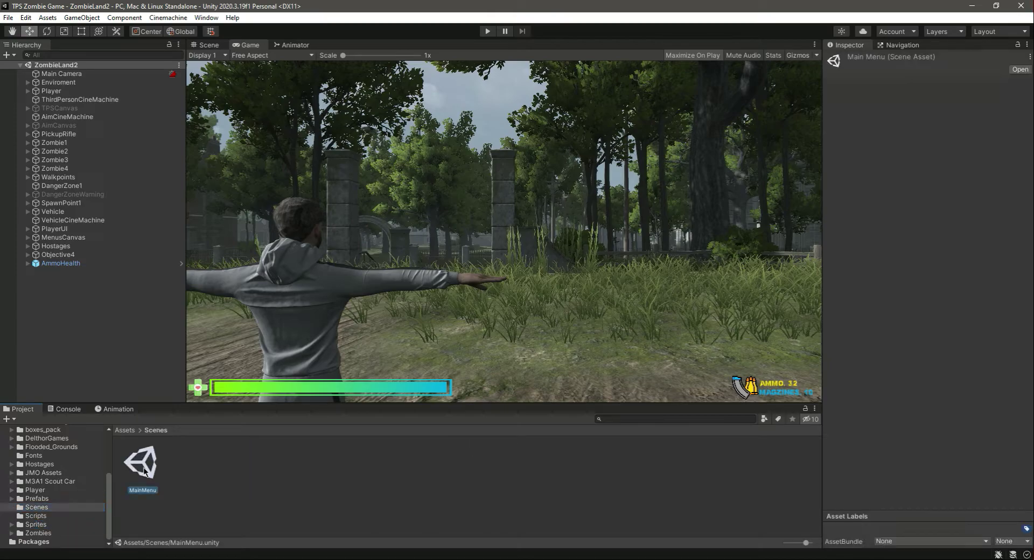
- Maximize the Game view to check the main menu layout at full size, and restore the editor layout
left_click(818, 44)
left_click(843, 85)
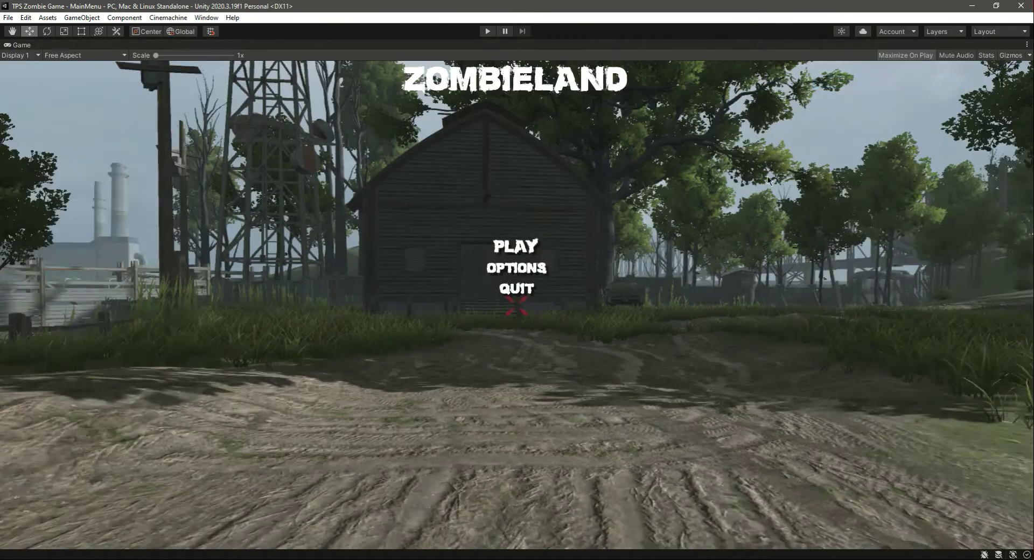
left_click(1027, 45)
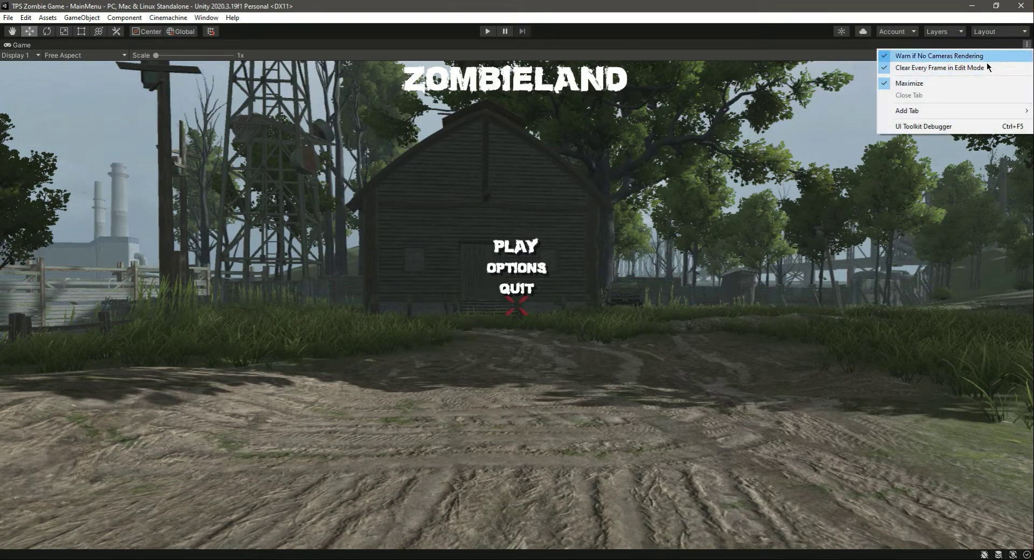
left_click(959, 83)
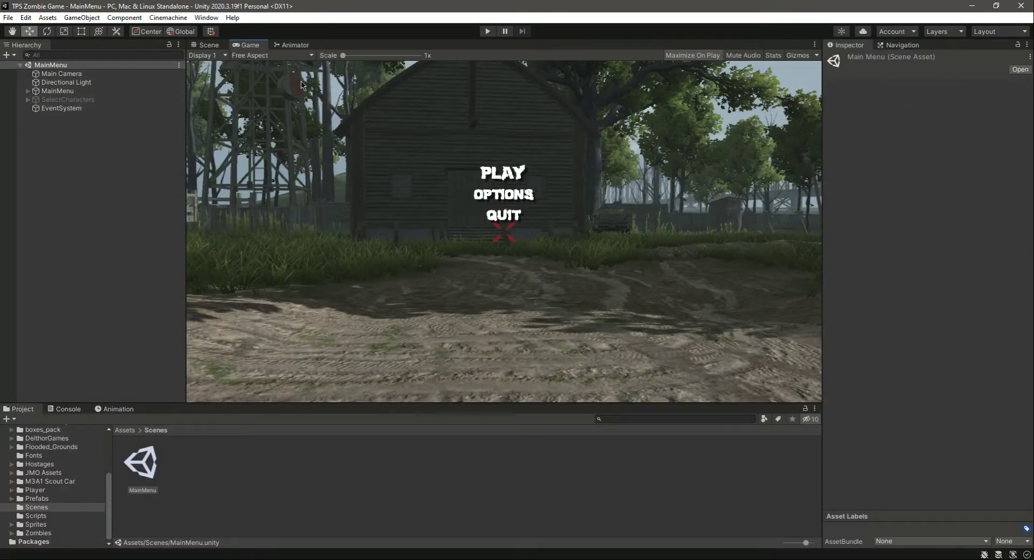
- Show the MainMenu scene in a 2D Scene view, maximize that view briefly, and restore the layout
left_click(209, 46)
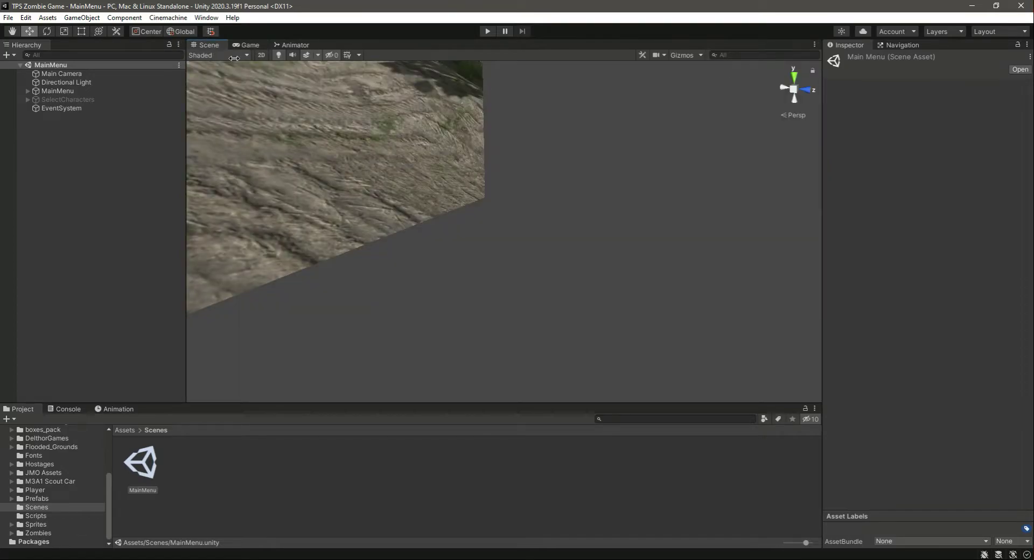
left_click(262, 56)
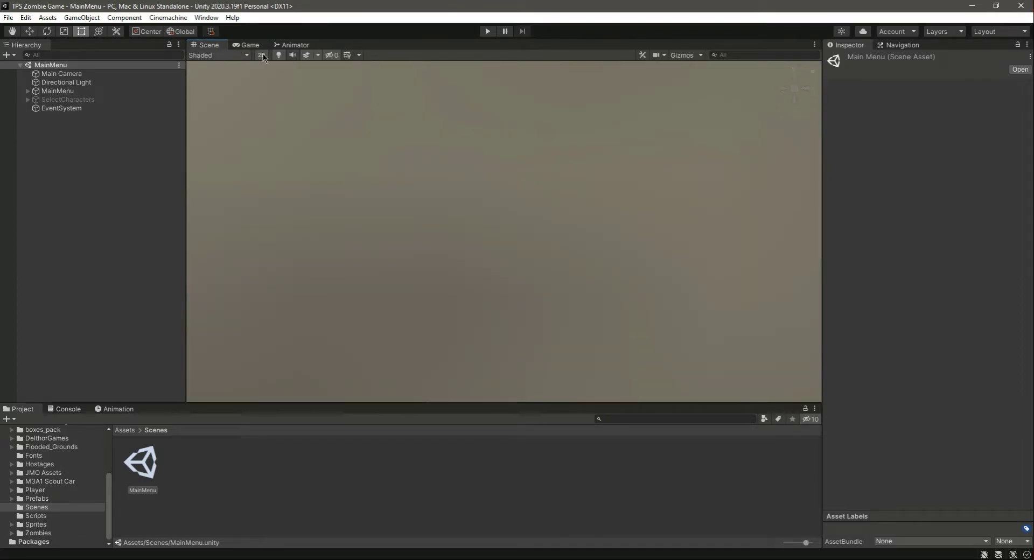
left_click(814, 44)
left_click(838, 53)
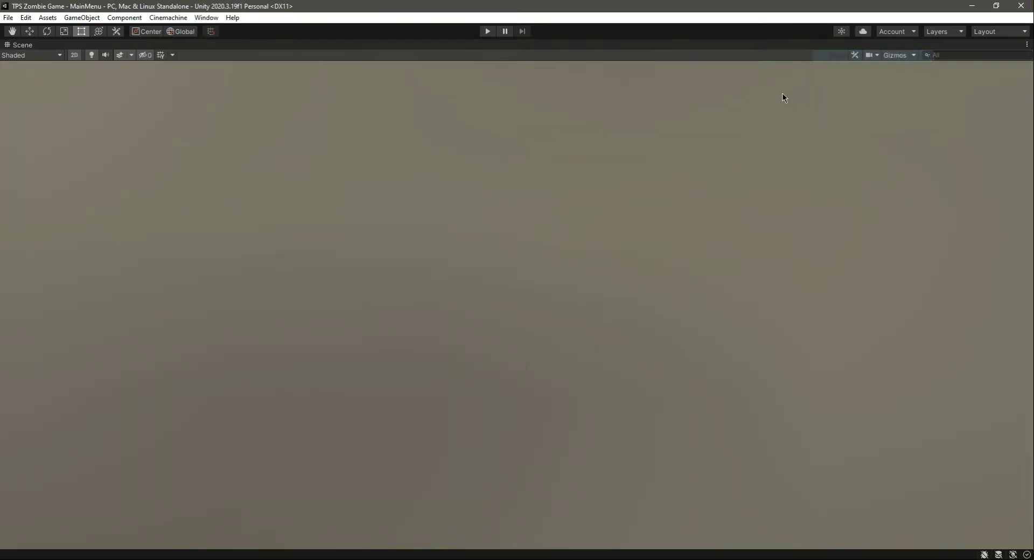
left_click(1027, 45)
left_click(943, 56)
- Frame the MainMenu canvas in the Scene view, examine its layout maximized, and restore the editor layout
double_click(82, 91)
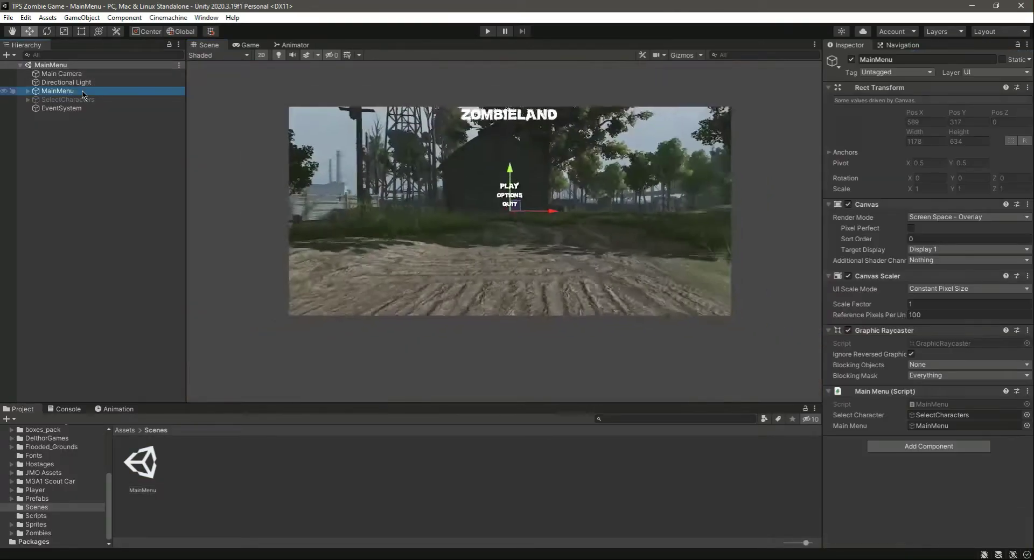
left_click(815, 45)
left_click(834, 57)
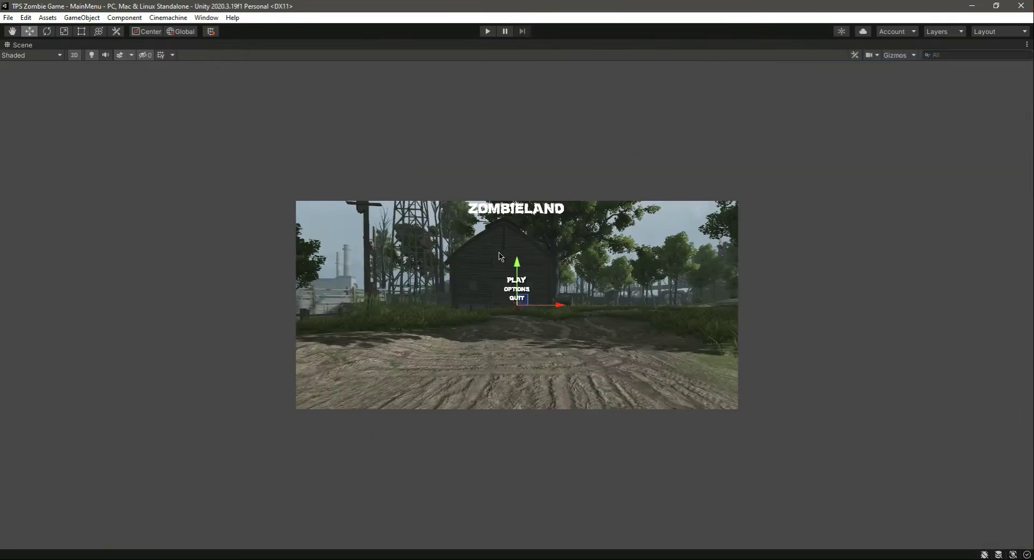
scroll(528, 323, "up", 3)
scroll(528, 324, "down", 5)
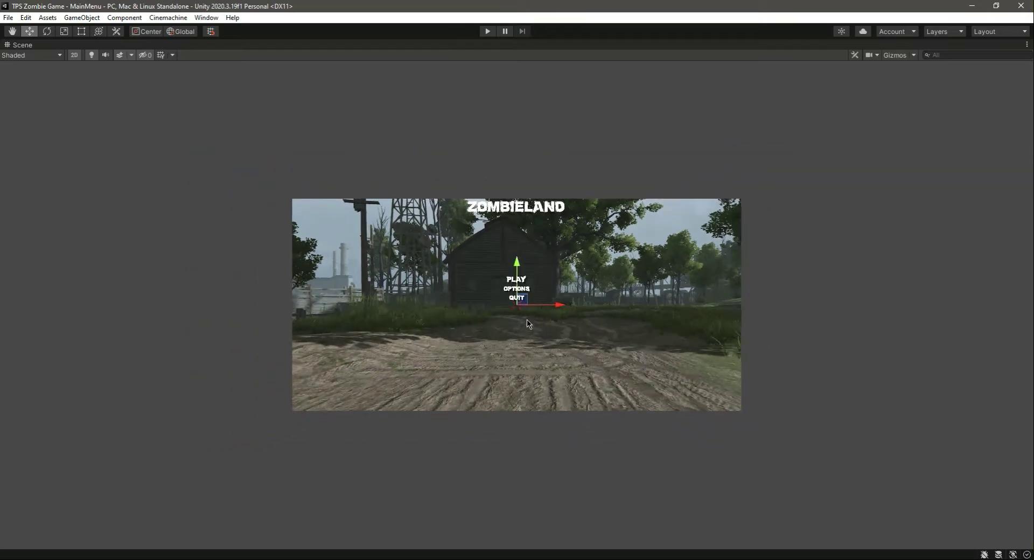
scroll(528, 323, "up", 4)
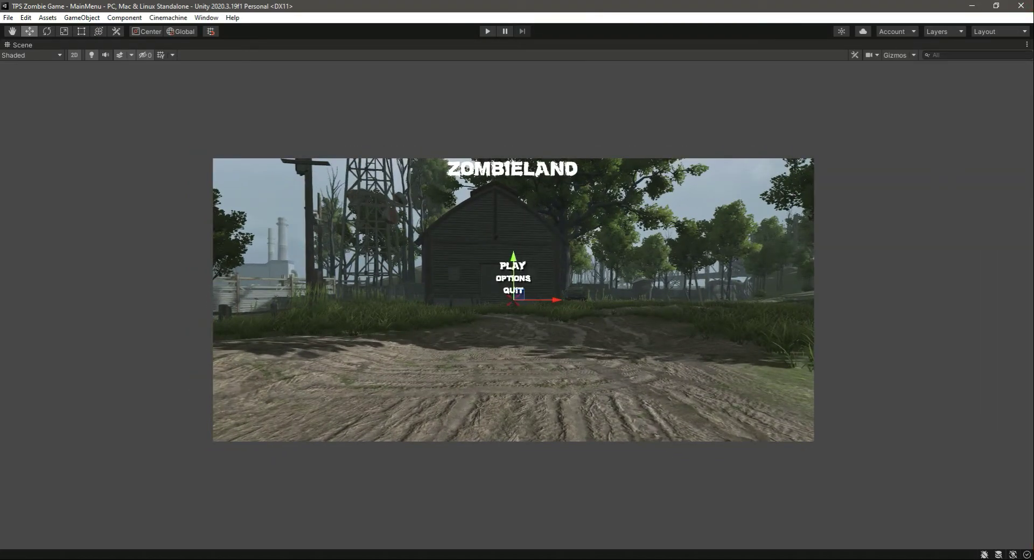
left_click(1027, 45)
left_click(979, 55)
- Expand the MainMenu canvas, activate the Rect tool, turn on Scene gizmos, and select the Menu background image
left_click(34, 95)
left_click(27, 91)
left_click(33, 100)
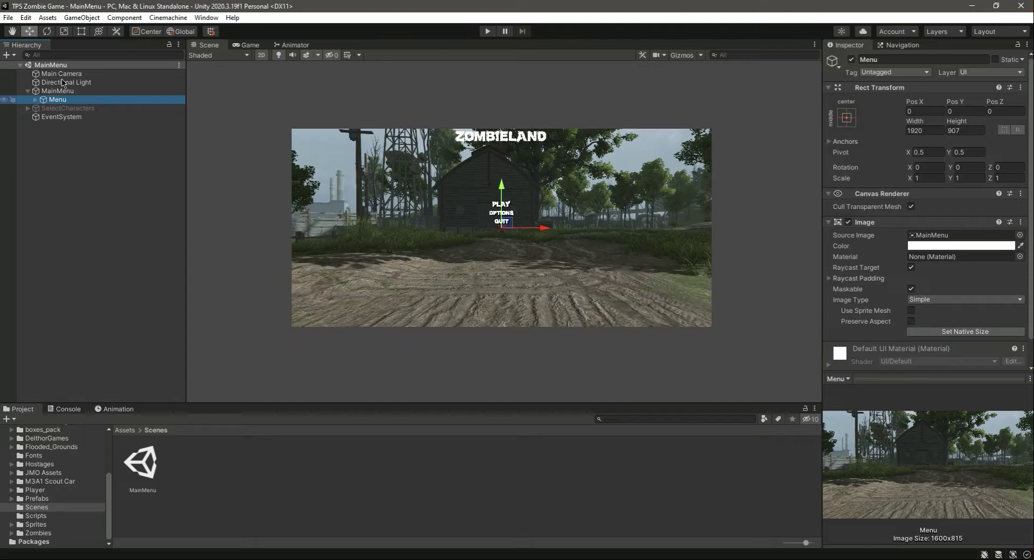
left_click(81, 31)
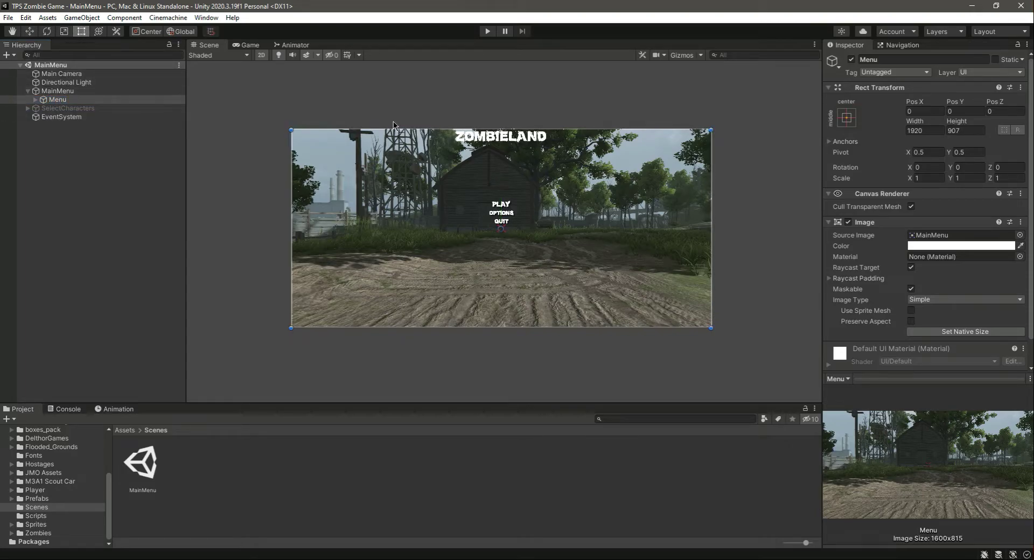
left_click(681, 57)
scroll(468, 203, "down", 10)
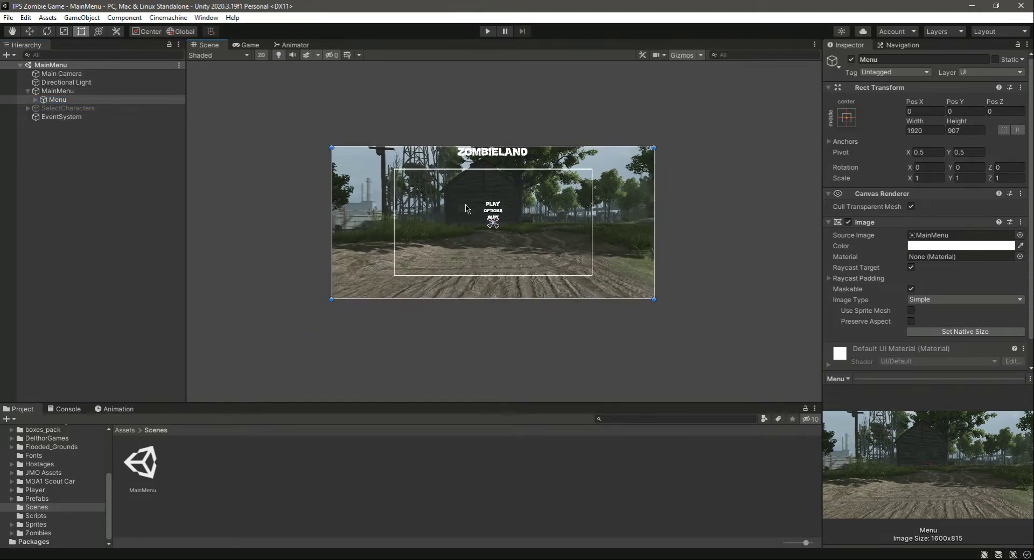
left_click(57, 91)
left_click(72, 100)
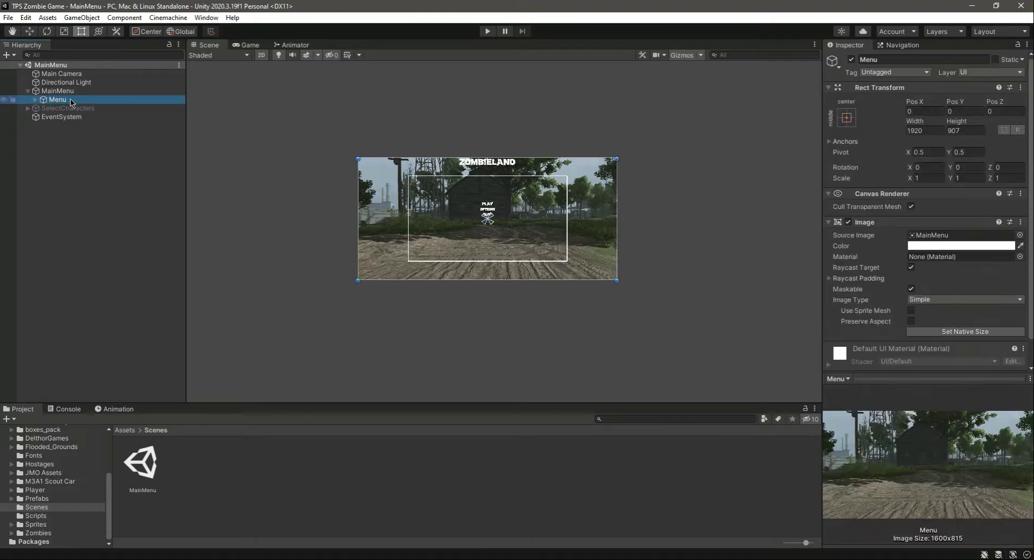
- Stretch the main menu's Menu background to a height of about 1203 in a maximized Scene view, and restore the editor layout
left_click(814, 44)
left_click(838, 52)
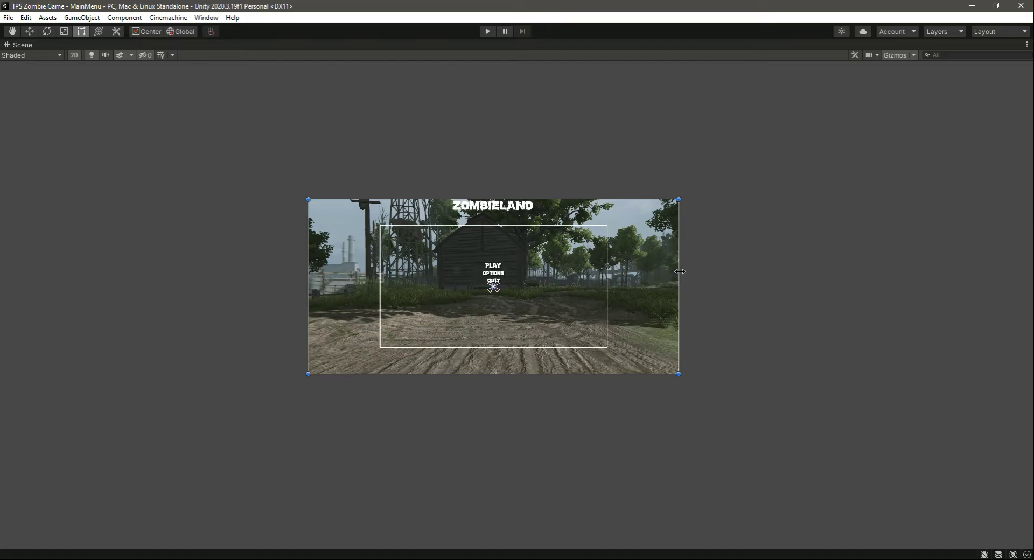
left_click_drag(638, 374, 639, 407)
left_click_drag(627, 199, 628, 175)
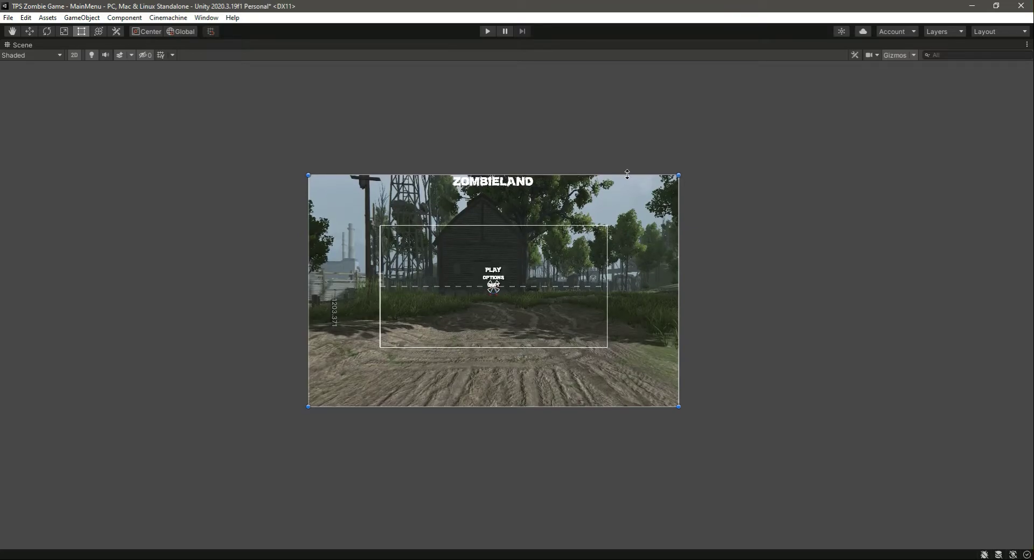
left_click(1025, 45)
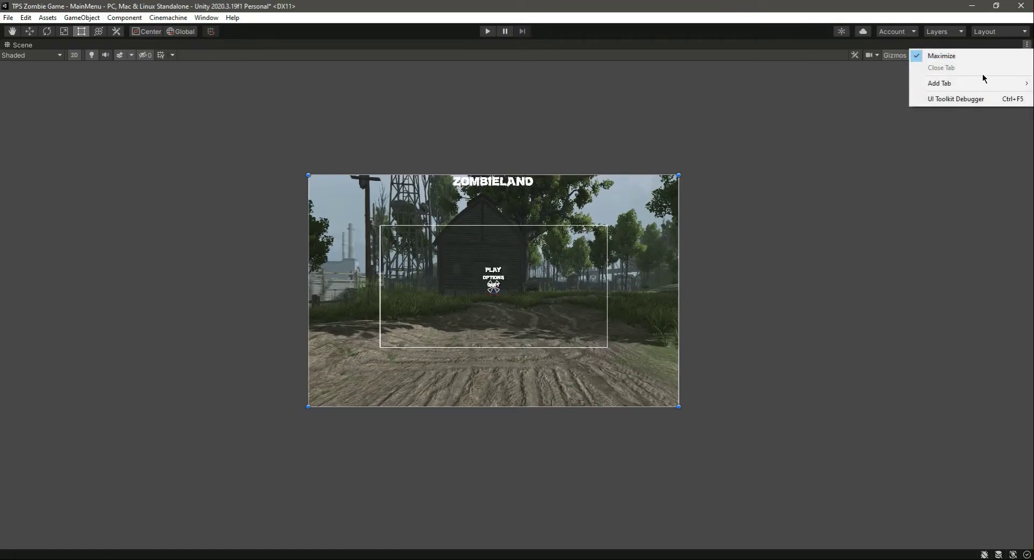
left_click(964, 55)
- Check the enlarged main menu background in a maximized Game view, and restore the editor layout
left_click(255, 45)
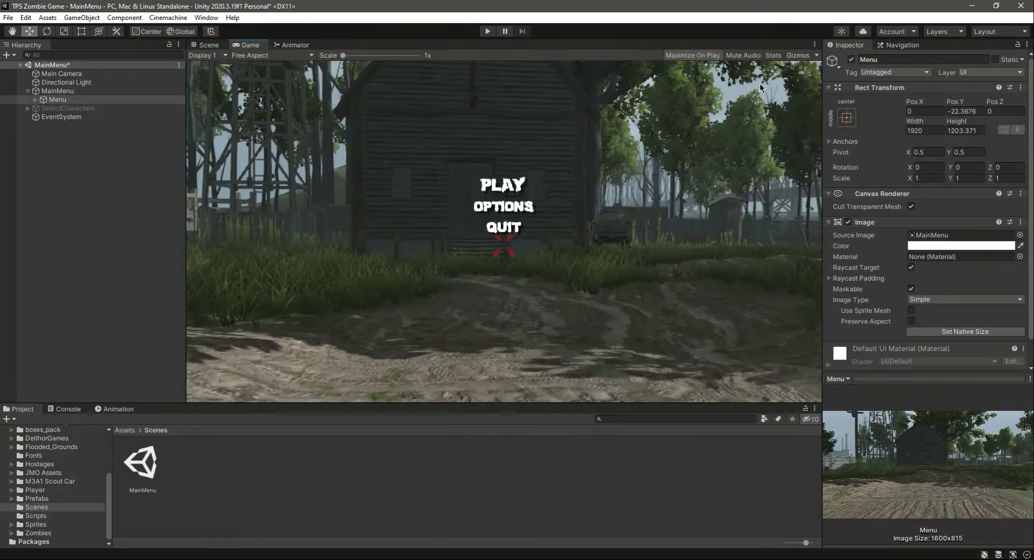
left_click(815, 45)
left_click(844, 84)
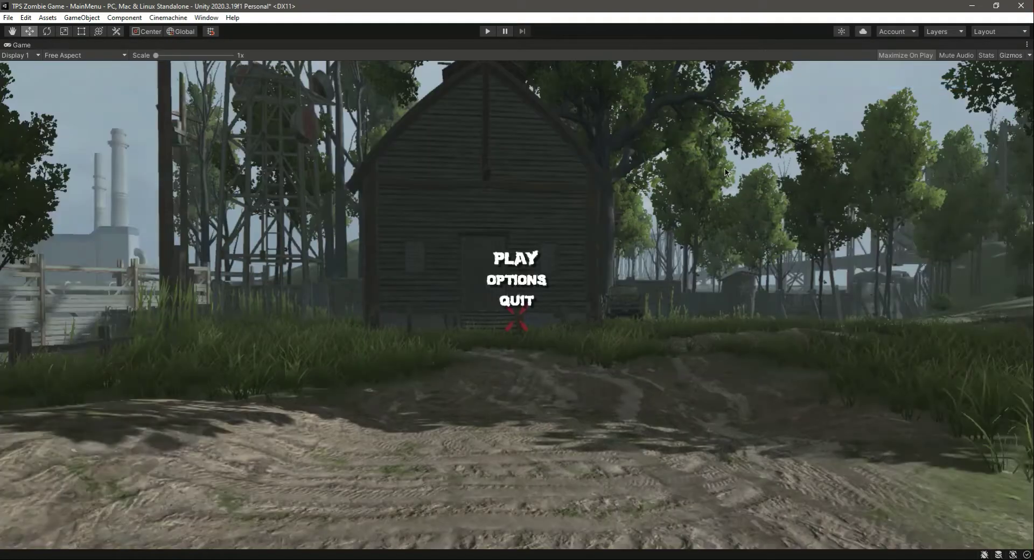
left_click(1027, 46)
left_click(964, 85)
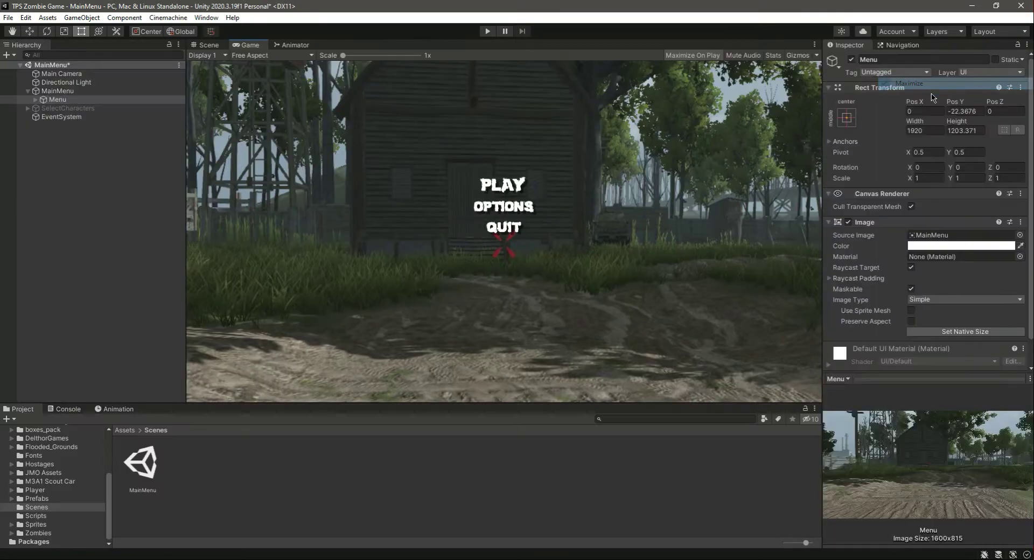
- Undo and redo the Menu background's resizing in the Scene view to compare both sizes
left_click(207, 47)
key("ctrl+z")
key("ctrl+z")
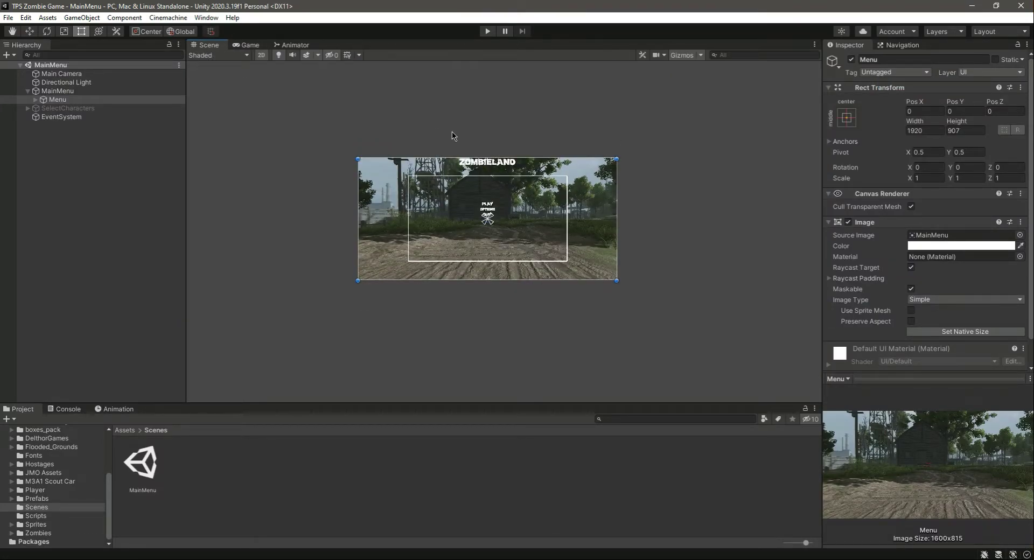
key("ctrl+y")
key("ctrl+y")
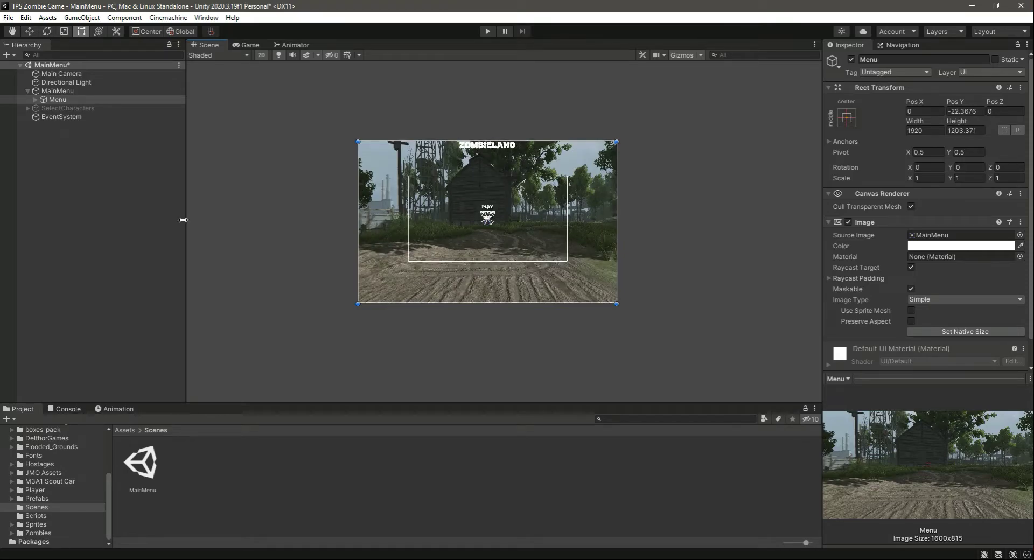
- Expand Menu and move its NamePlate title down to a Pos Y of about -104
left_click(36, 100)
left_click(71, 110)
key("w")
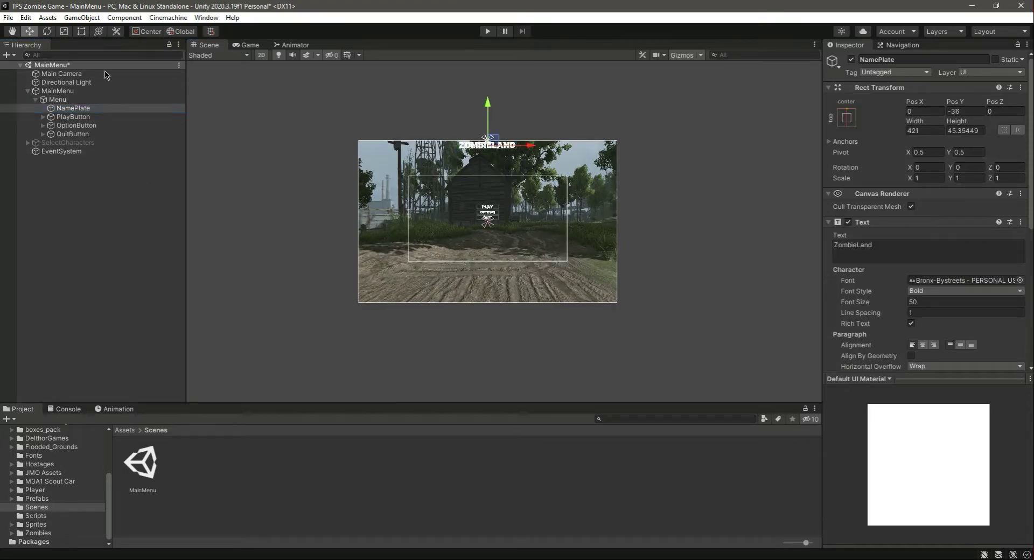
left_click_drag(486, 108, 487, 118)
- Check the ZombieLand title's placement in a maximized Game view, and restore the editor layout
left_click(248, 45)
left_click(815, 46)
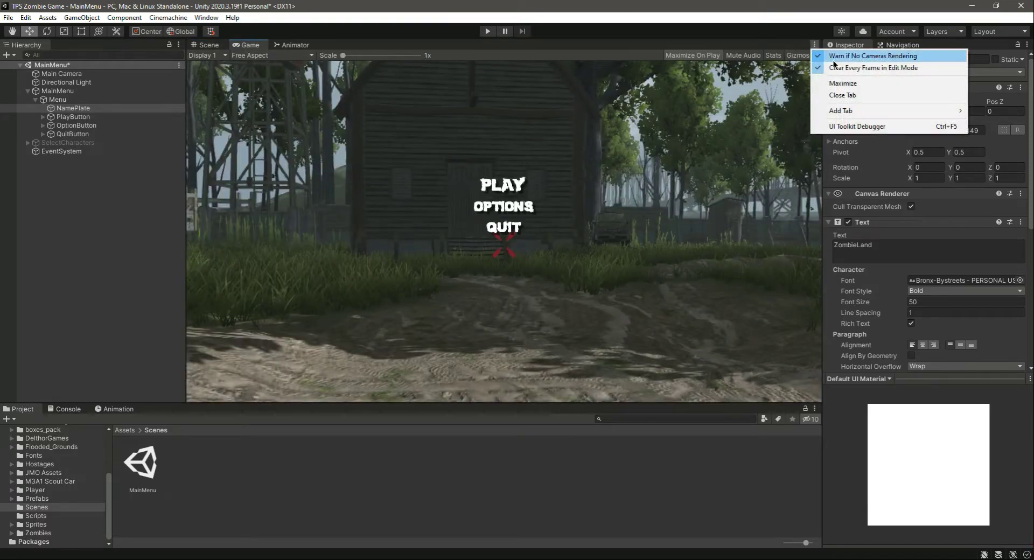
left_click(847, 84)
left_click(1028, 45)
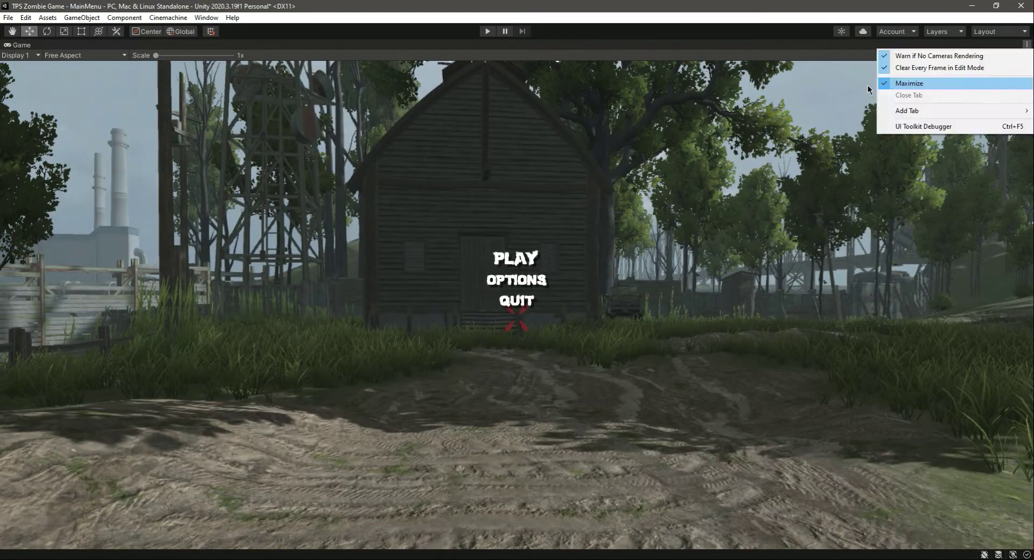
left_click(969, 86)
- Move the ZombieLand NamePlate further down to a Pos Y of about -309, check it in a maximized Game view, and restore the layout
left_click(205, 46)
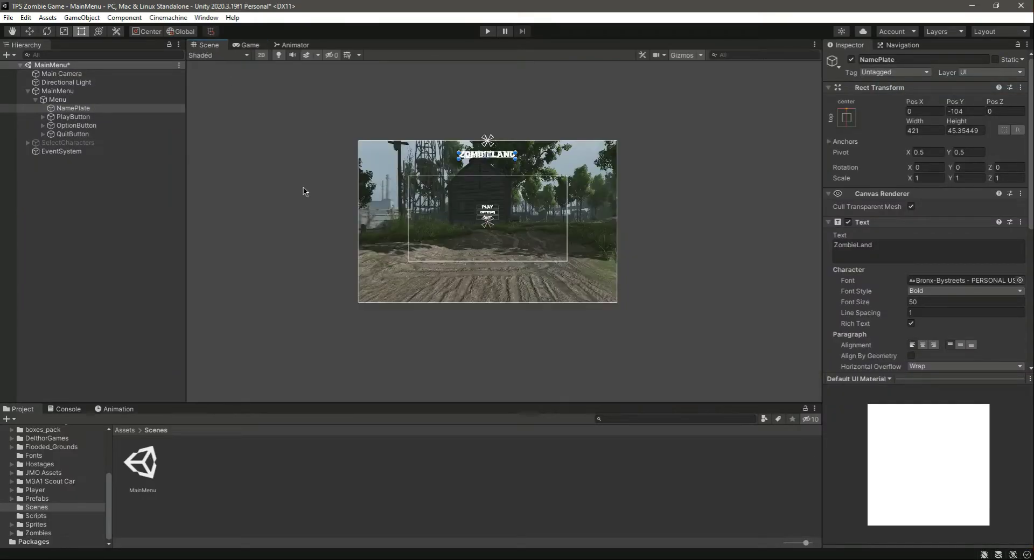
left_click(33, 31)
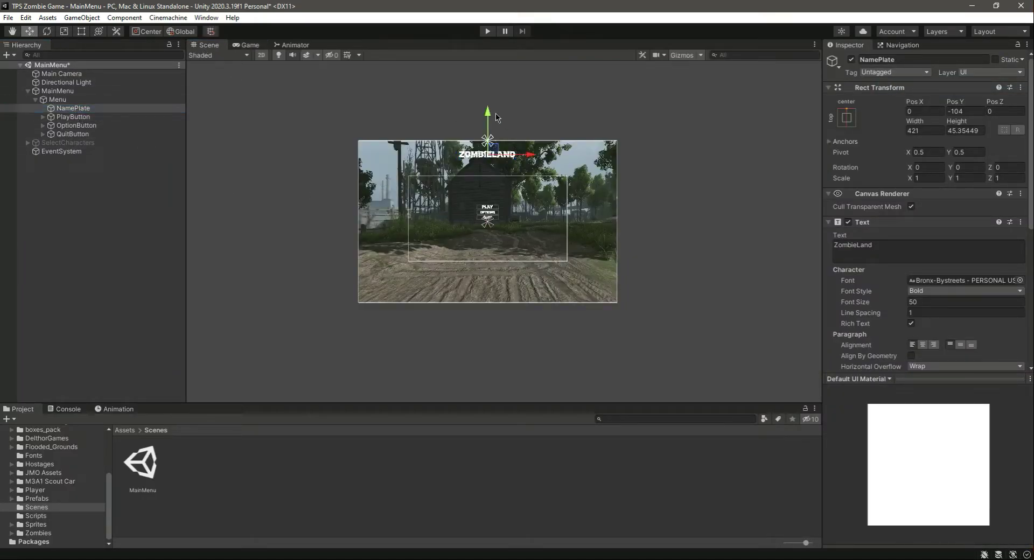
left_click_drag(487, 114, 489, 141)
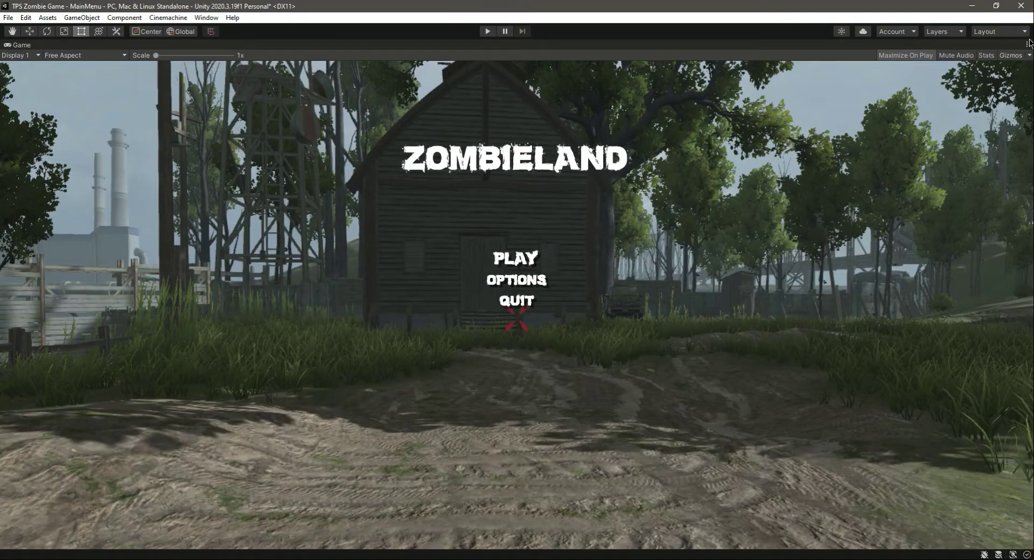
left_click(1027, 44)
left_click(919, 85)
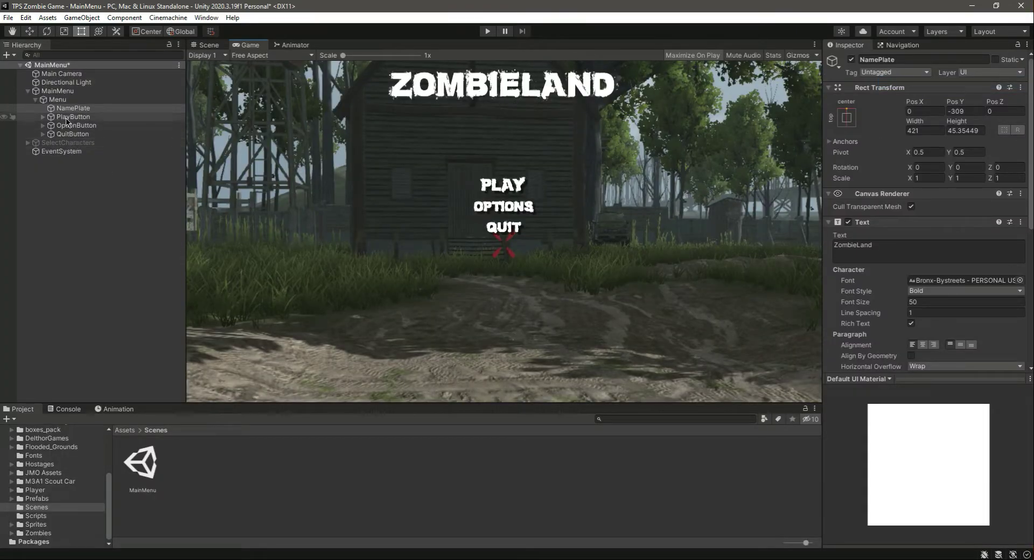
- Collapse the MainMenu canvas in the hierarchy and deactivate it
left_click(28, 91)
left_click(60, 100)
left_click(51, 91)
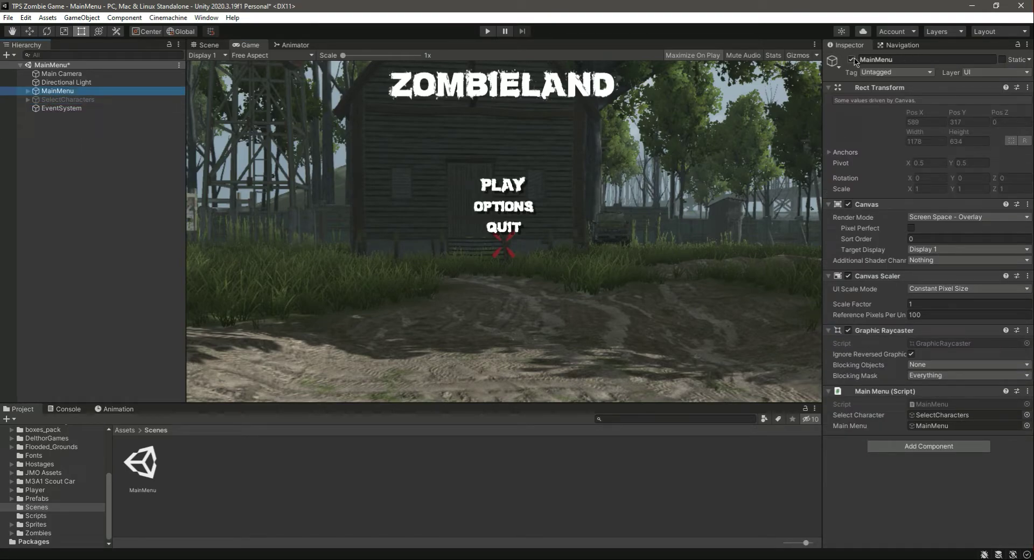
left_click(853, 60)
- Activate the SelectCharacters canvas so it shows in place of the main menu
left_click(38, 101)
left_click(27, 101)
left_click(66, 110)
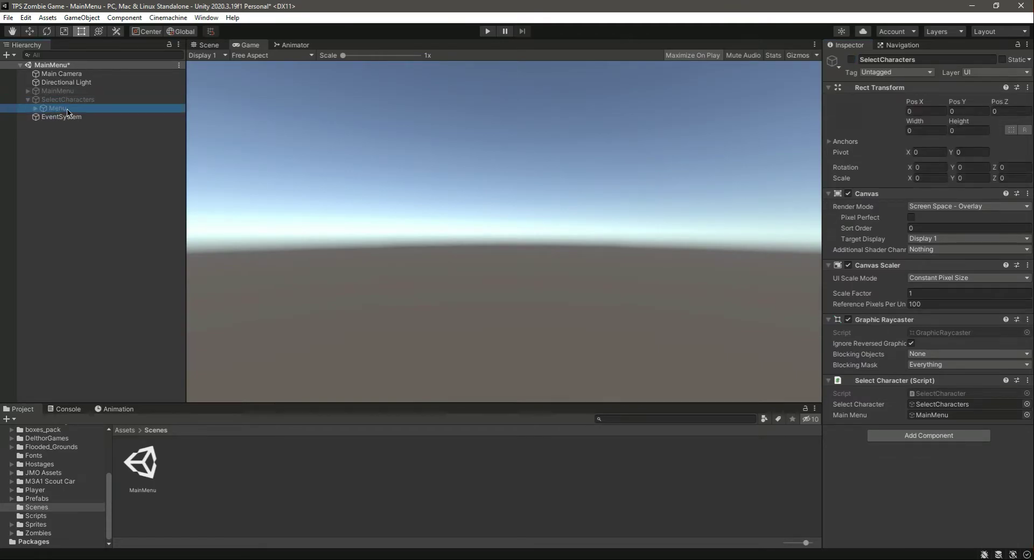
left_click(28, 100)
left_click(65, 102)
left_click(852, 59)
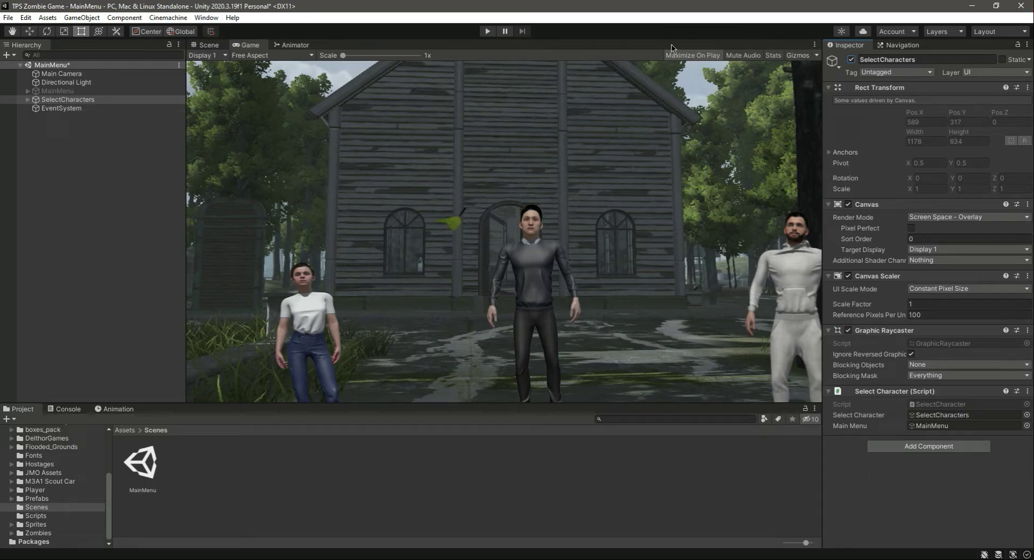
- Stretch the Menu background of SelectCharacters vertically in the Scene view to a height of about 1212
left_click(218, 45)
left_click(28, 100)
left_click(39, 109)
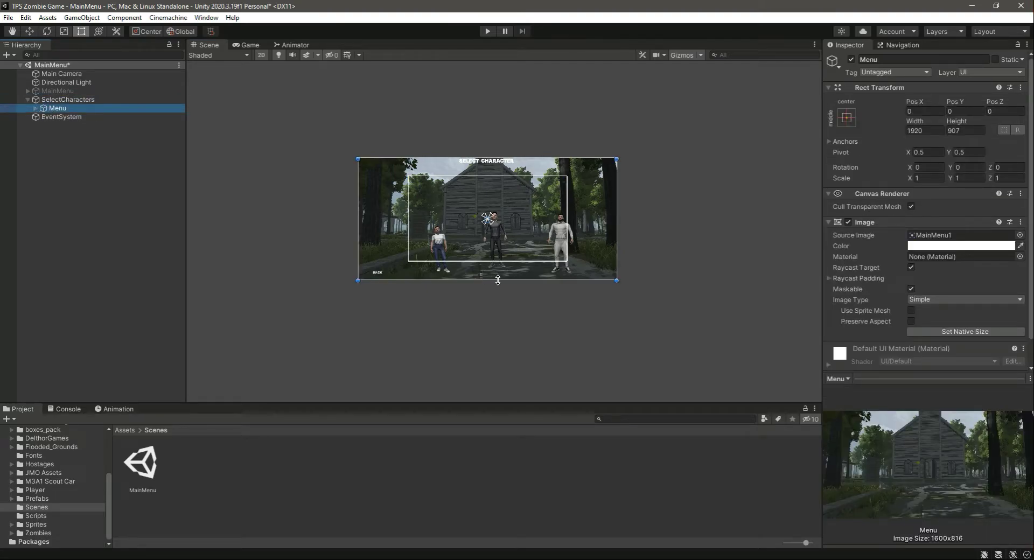
left_click_drag(498, 280, 498, 296)
left_click_drag(528, 159, 531, 134)
left_click_drag(536, 295, 538, 297)
- Expand the SelectCharacters Menu and move the Player1 image down to a Pos Y of about -323
left_click(35, 109)
left_click(68, 126)
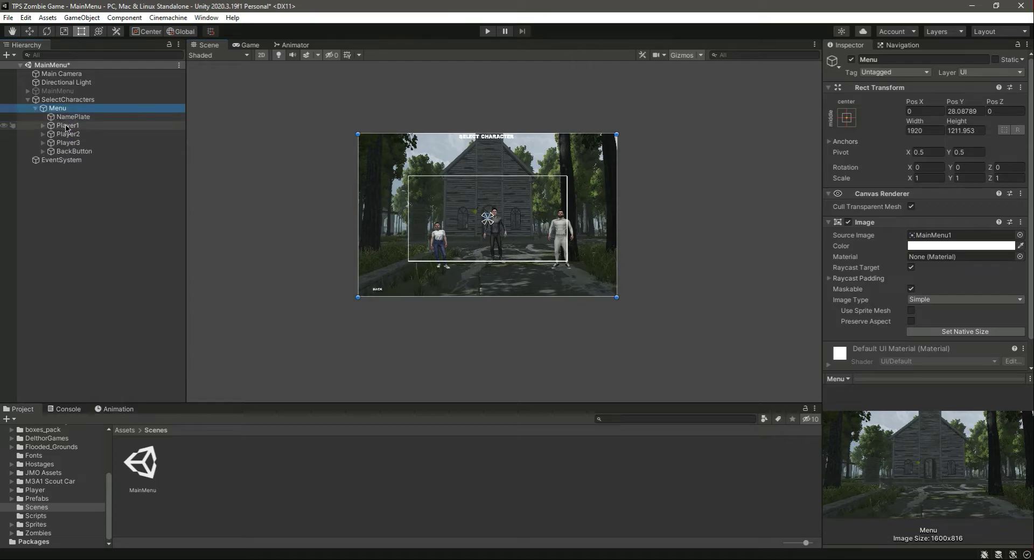
scroll(462, 242, "up", 4)
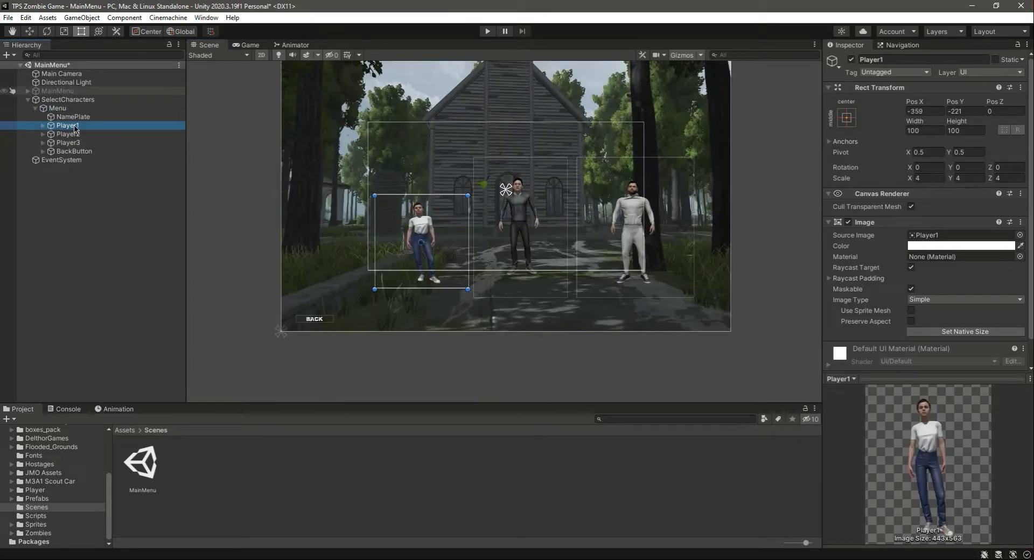
key("w")
left_click_drag(423, 201, 423, 226)
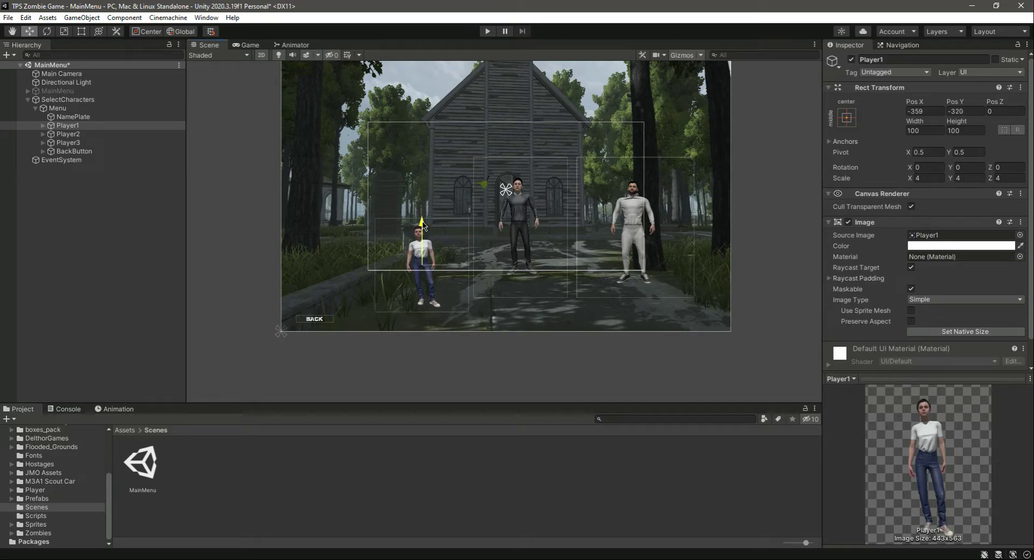
- Move the Player2 image down to a Pos Y of about -294 and the Player3 image down to about -268
left_click(68, 135)
left_click_drag(521, 187, 524, 221)
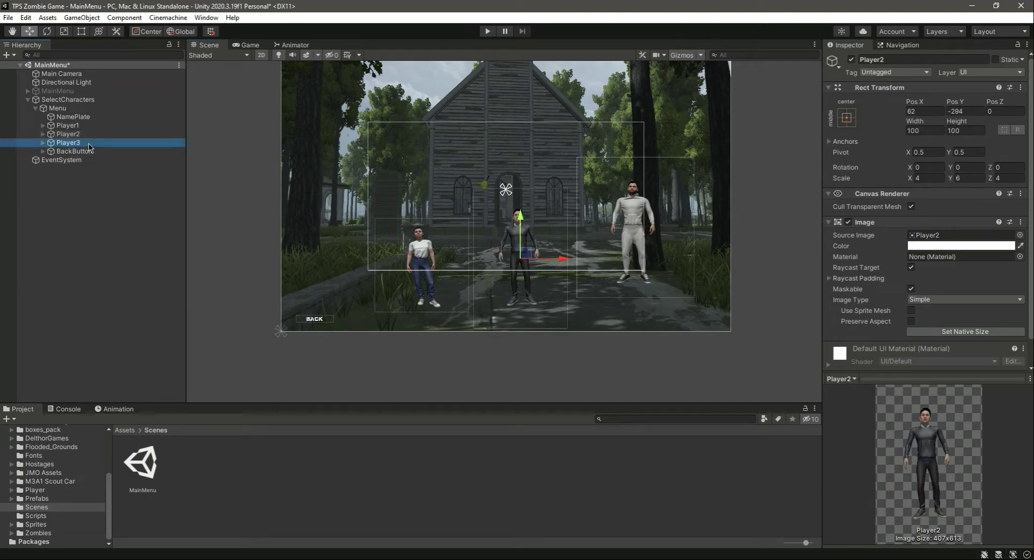
left_click(68, 143)
left_click_drag(635, 185, 635, 212)
left_click(128, 175)
- Check the three characters' placement in a maximized Game view, and restore the editor layout
left_click(262, 47)
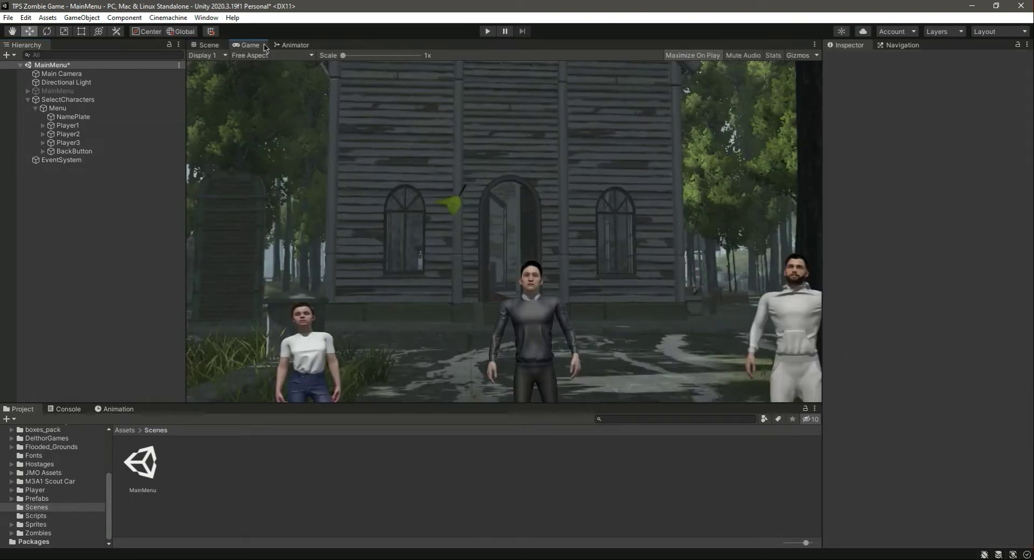
left_click(815, 45)
left_click(846, 85)
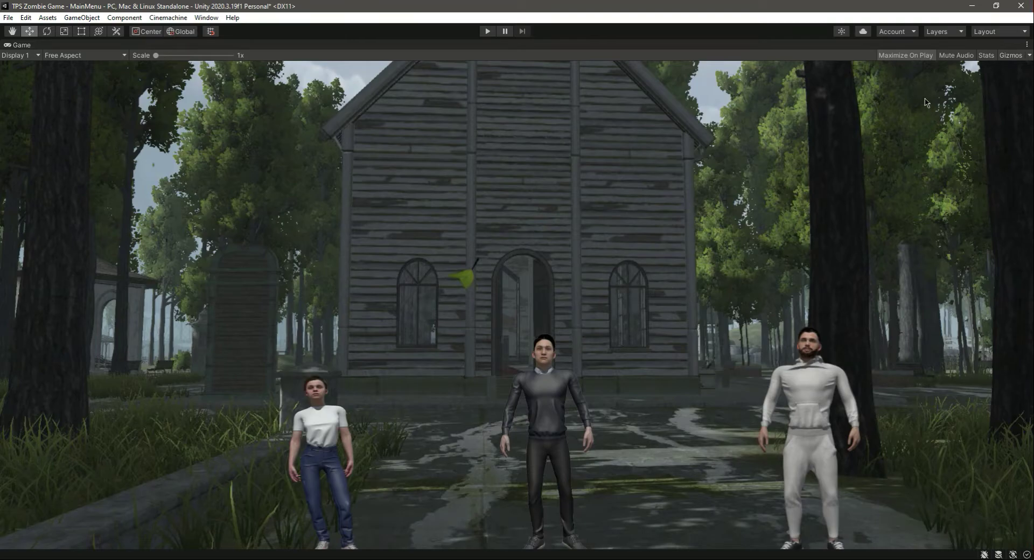
left_click(1027, 46)
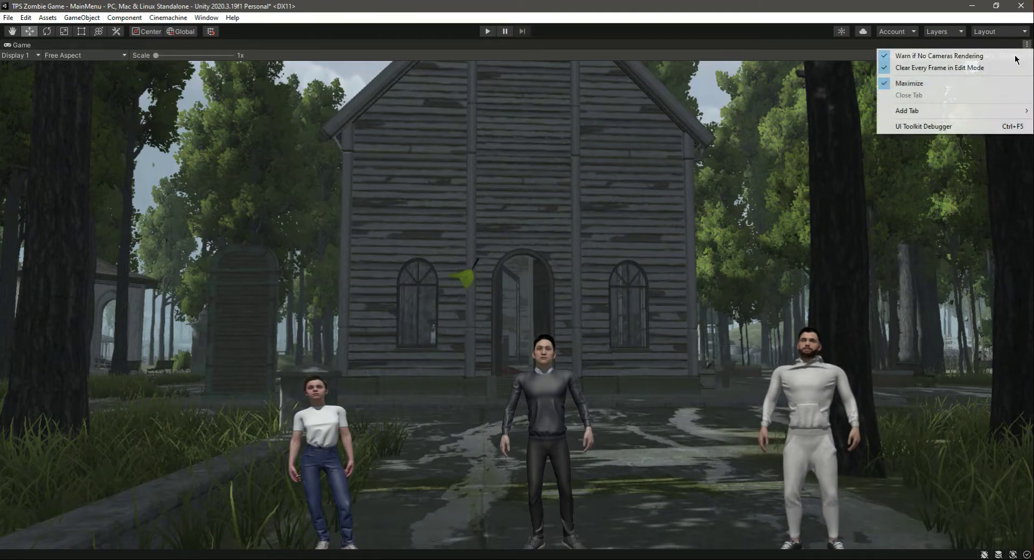
left_click(986, 83)
- Raise the Player1 image slightly in the Scene view to a Pos Y of about -298
left_click(81, 128)
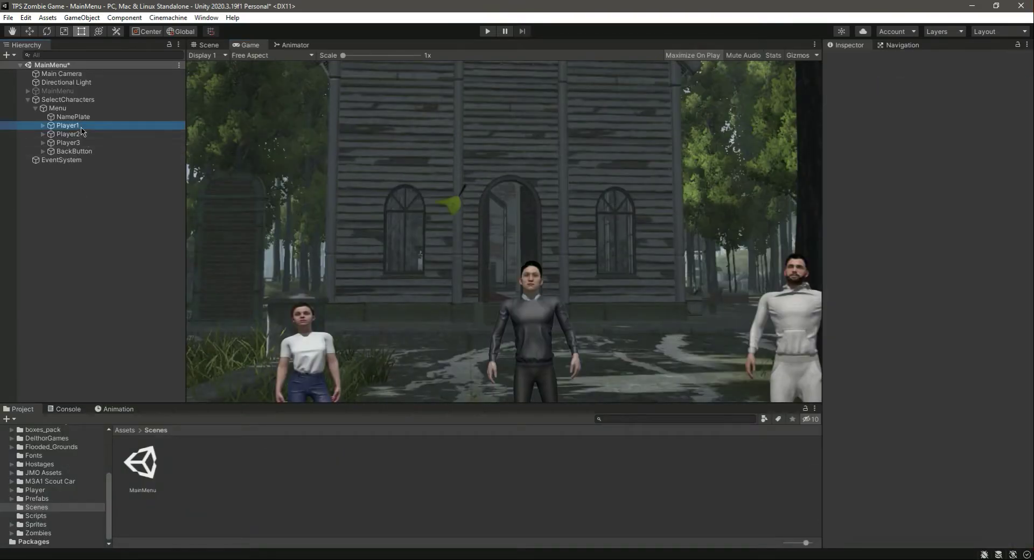
left_click(213, 46)
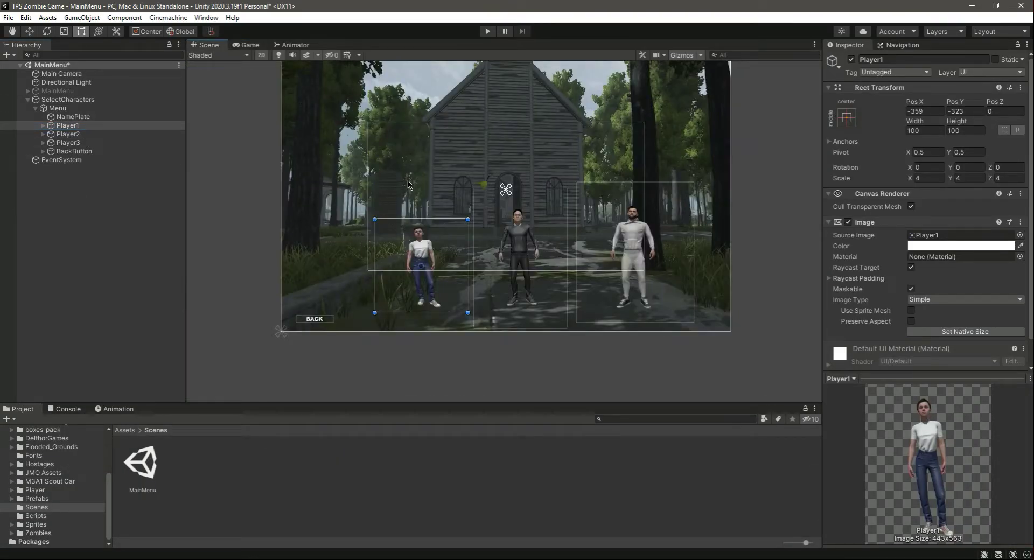
left_click(27, 32)
left_click_drag(422, 225, 423, 218)
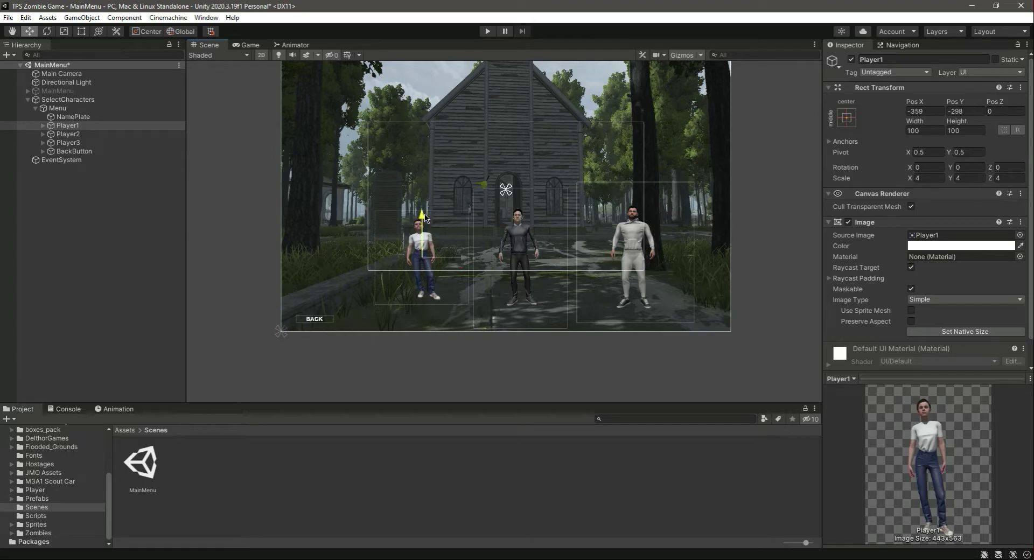
- Raise the Player2 image slightly and the Player3 image to a Pos Y of about -206
left_click(68, 133)
left_click_drag(518, 223, 518, 210)
left_click(633, 254)
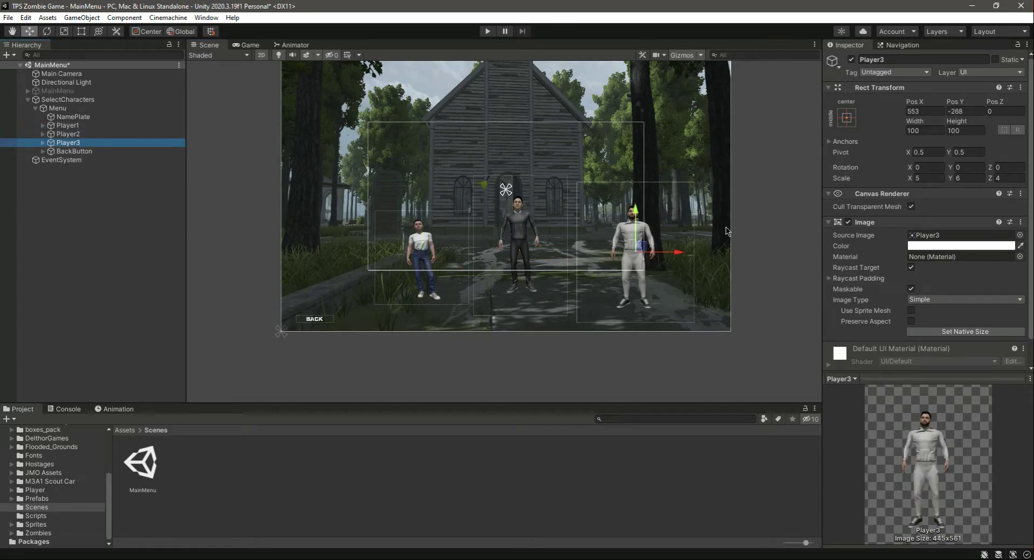
left_click_drag(644, 217, 641, 184)
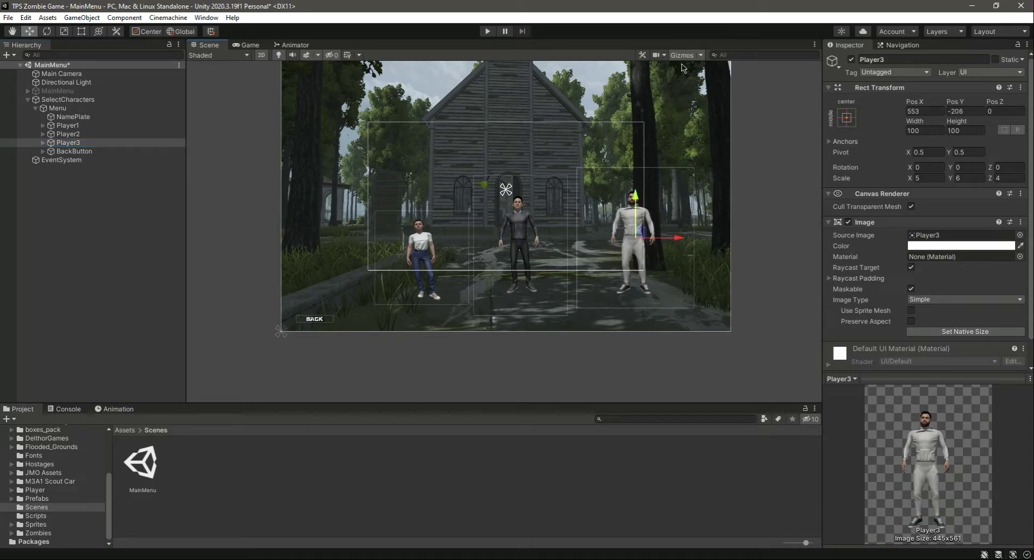
- Check in a maximized Game view that all three raised characters fit on screen, and restore the editor layout
left_click(247, 46)
left_click(814, 45)
left_click(853, 84)
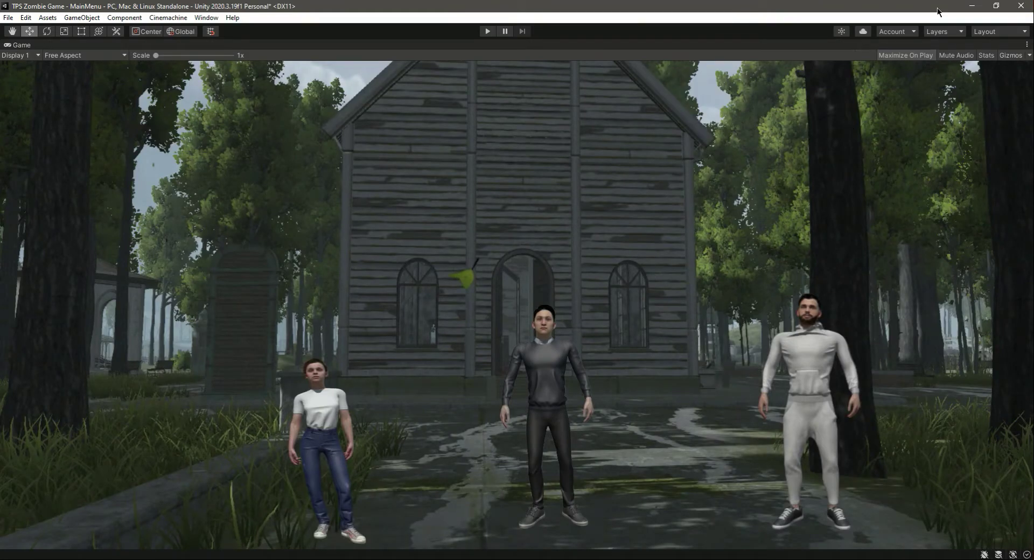
left_click(1028, 44)
left_click(970, 96)
- Move the Select Character NamePlate title down in the Scene view to a Pos Y of about -355
left_click(75, 117)
left_click(208, 45)
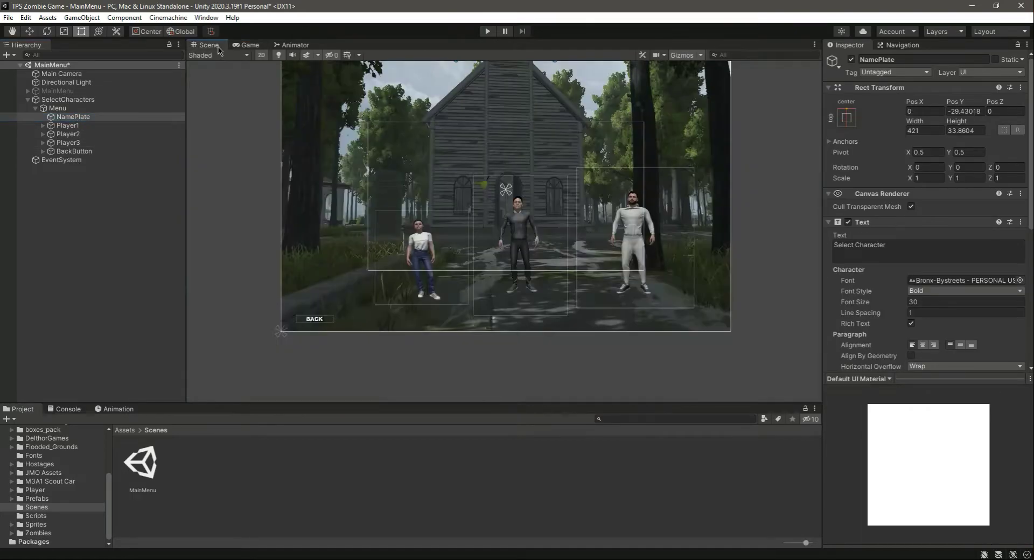
middle_click_drag(583, 127, 566, 198)
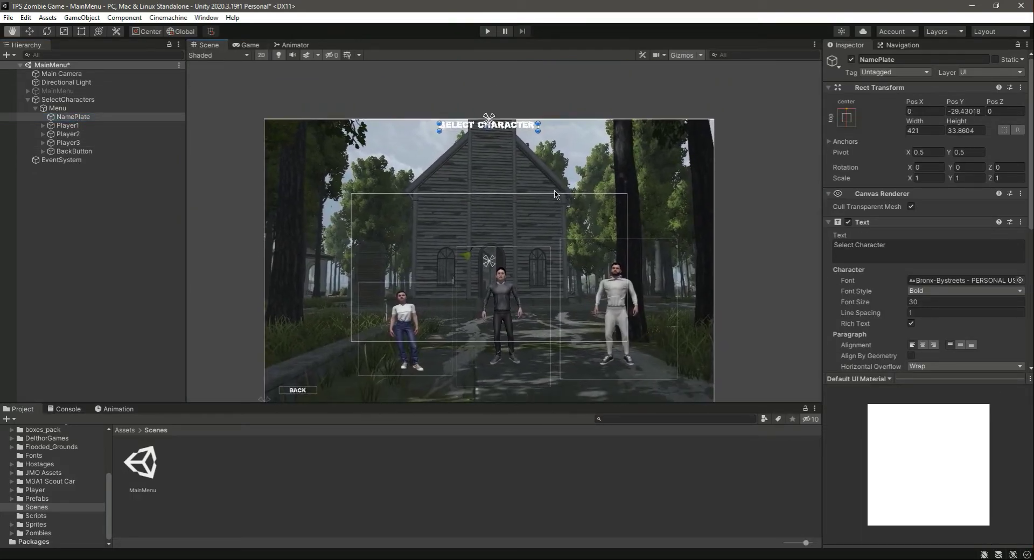
left_click(33, 29)
left_click_drag(490, 82, 496, 160)
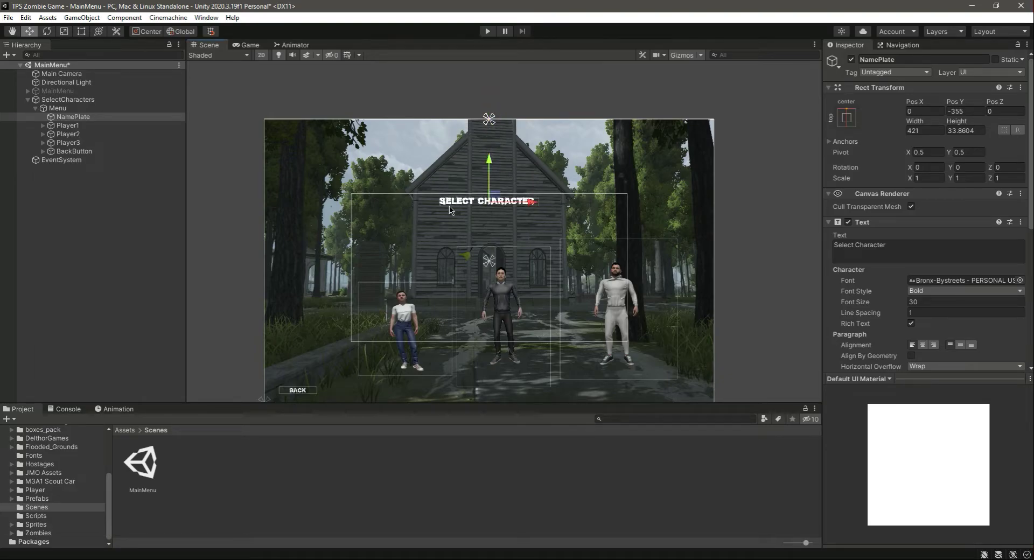
- Check the lowered Select Character title in a maximized Game view and restore the editor layout
left_click(246, 45)
left_click(812, 44)
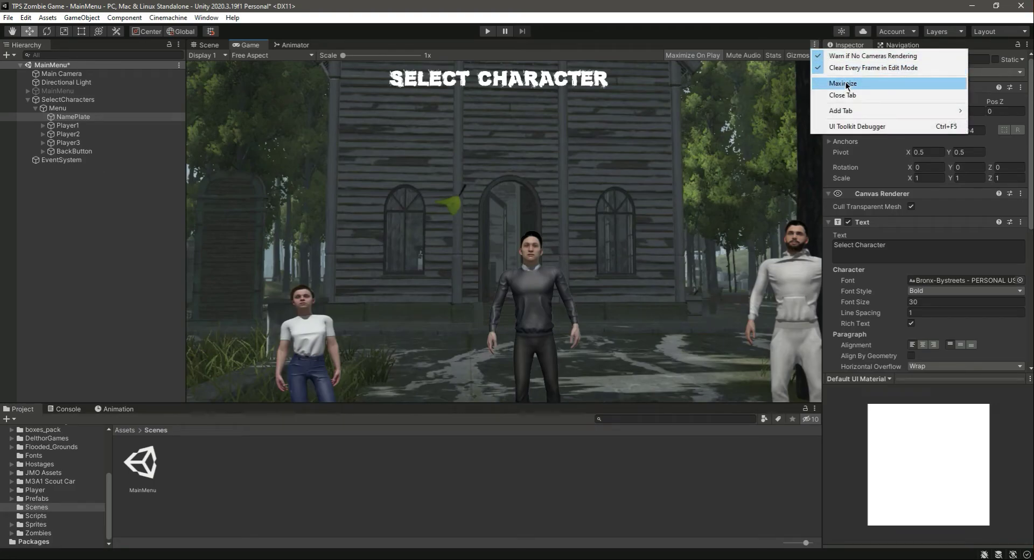
left_click(830, 85)
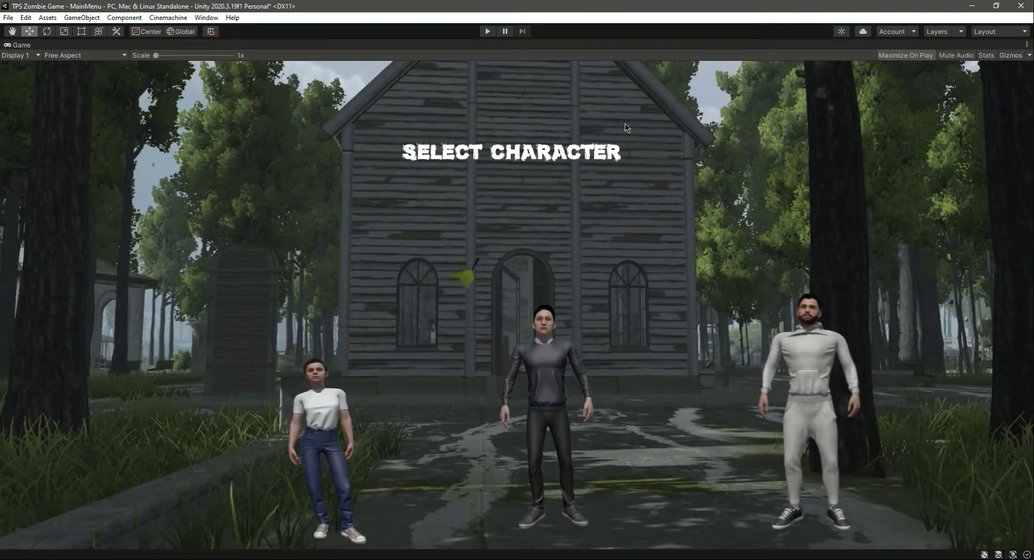
left_click(1027, 45)
left_click(930, 87)
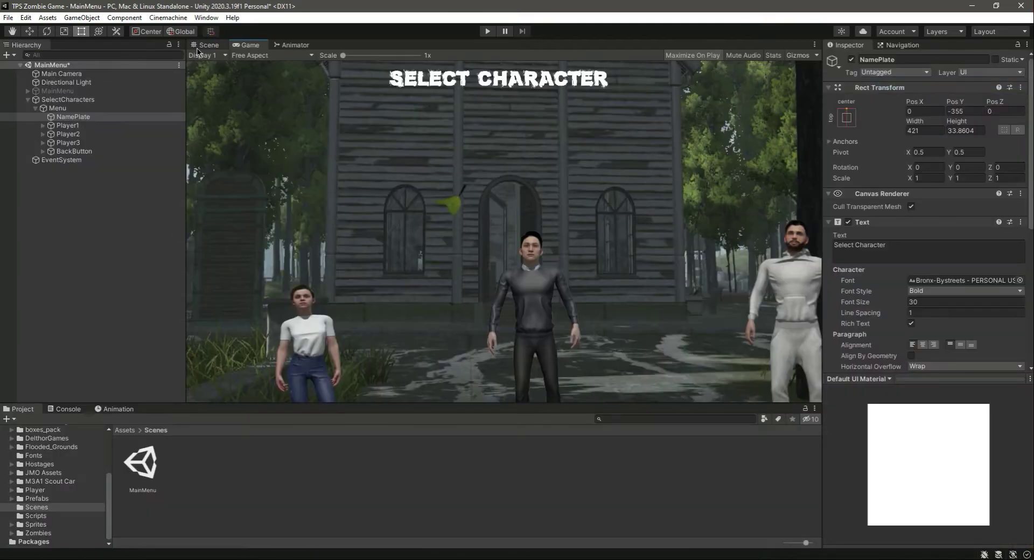
- Raise the BackButton in the Scene view to a Pos Y of about 212
left_click(208, 45)
middle_click_drag(318, 220, 351, 165)
left_click(70, 151)
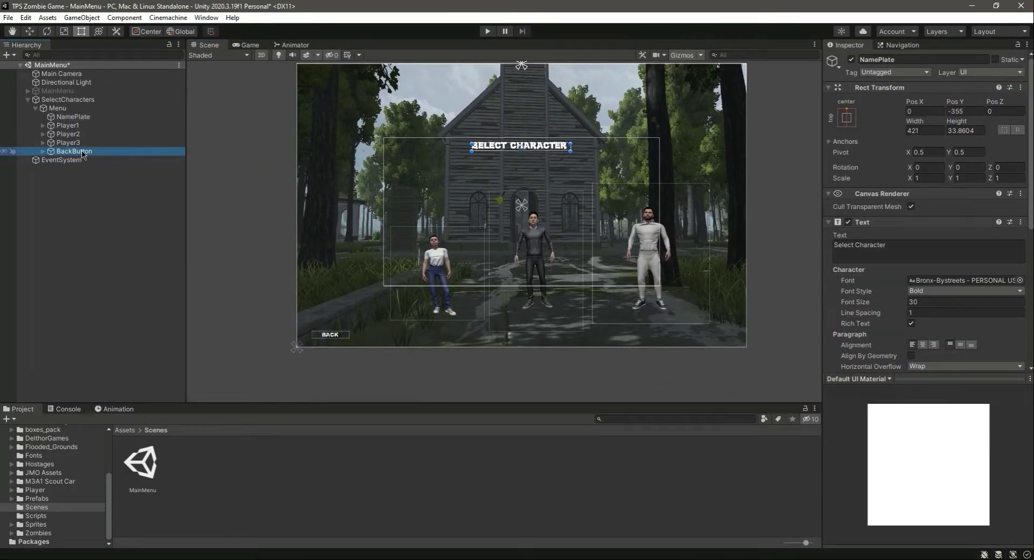
key("w")
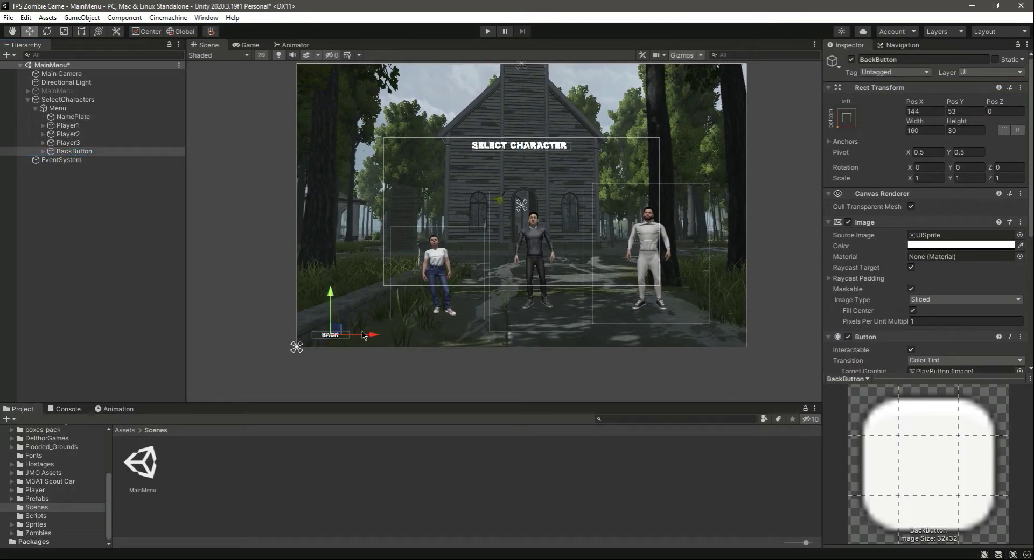
left_click_drag(333, 305, 332, 268)
- Check the raised Back button in a maximized Game view and restore the editor layout
left_click(248, 45)
left_click(814, 46)
left_click(842, 84)
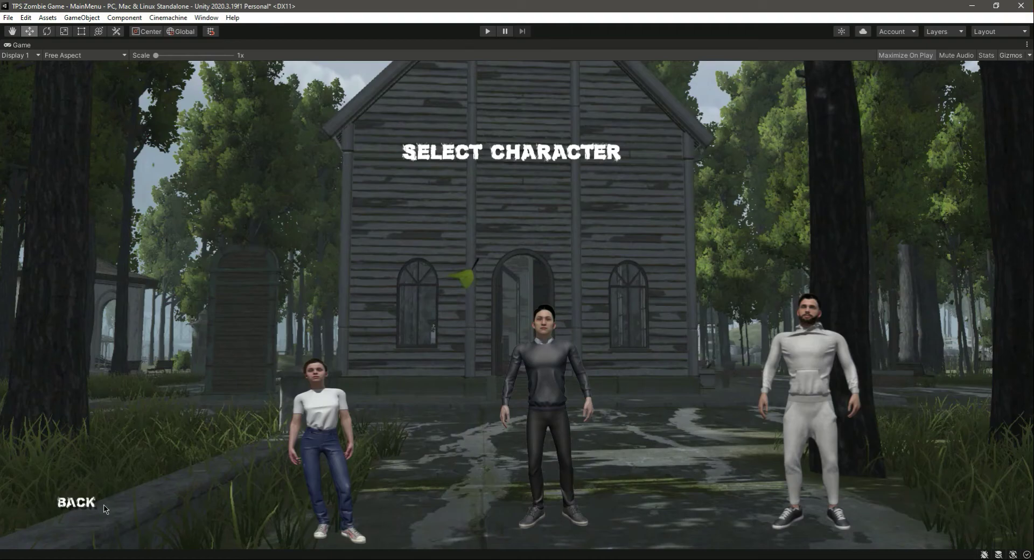
left_click(1027, 45)
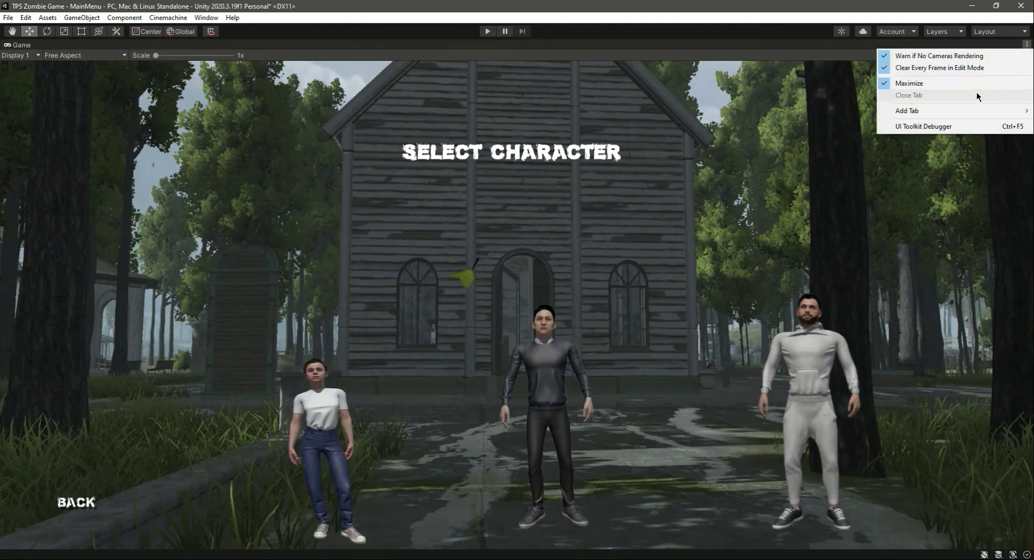
left_click(910, 84)
- Move the BackButton down and slightly left in the Scene view to about Pos X 123, Pos Y 142
left_click(79, 151)
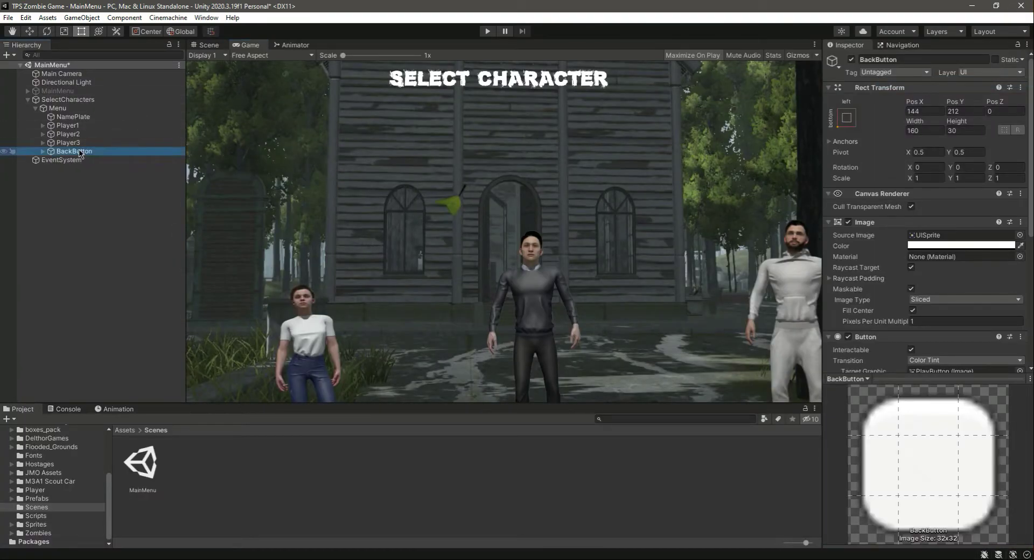
left_click(210, 45)
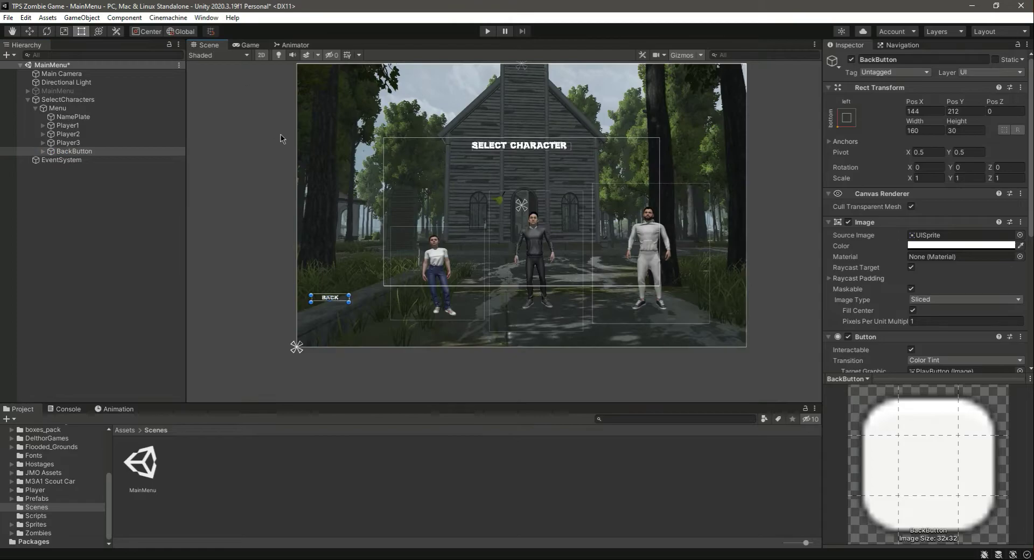
left_click(30, 31)
left_click_drag(331, 255, 331, 269)
left_click_drag(372, 314, 367, 313)
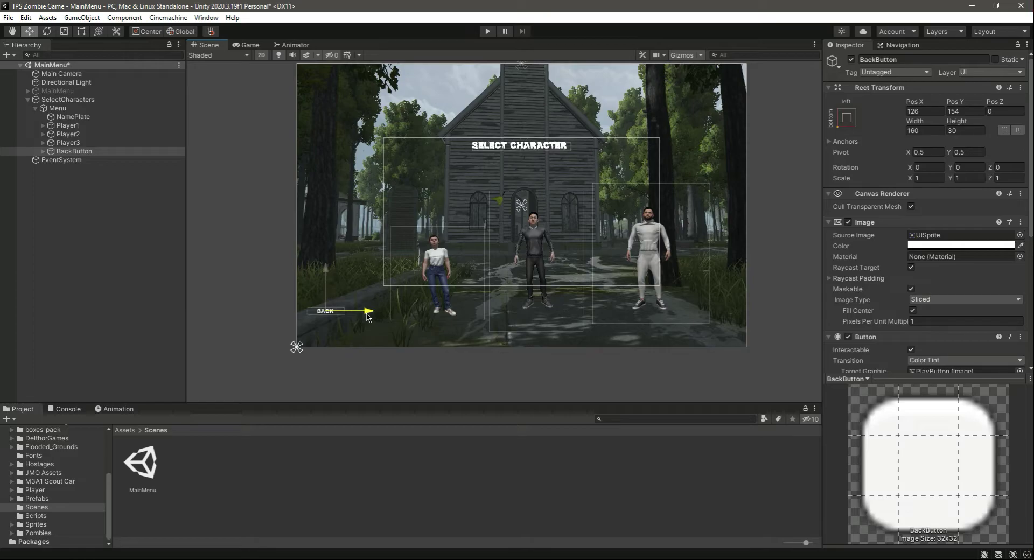
left_click_drag(332, 277, 331, 283)
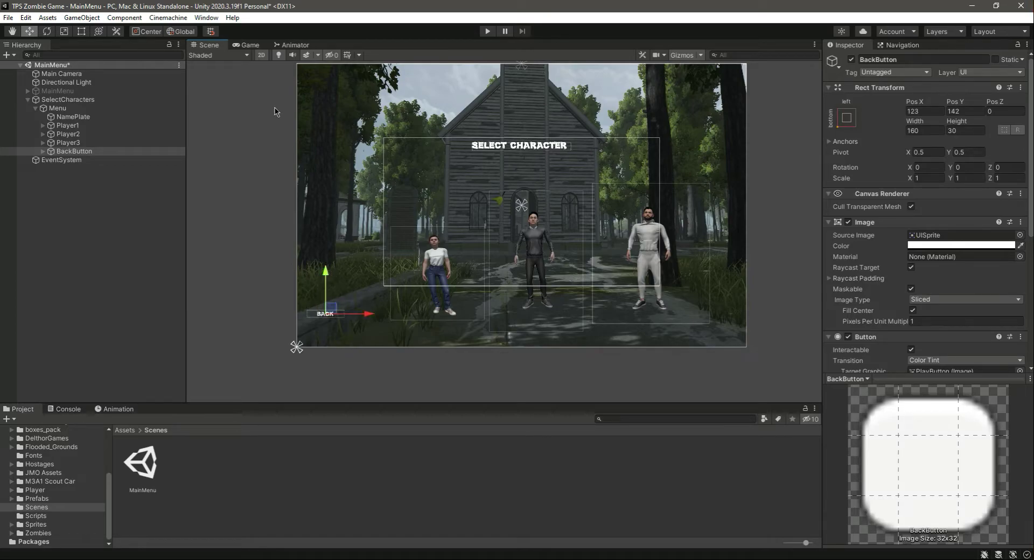
- Check the lowered Back button in a maximized Game view and restore the editor layout
left_click(247, 44)
left_click(815, 45)
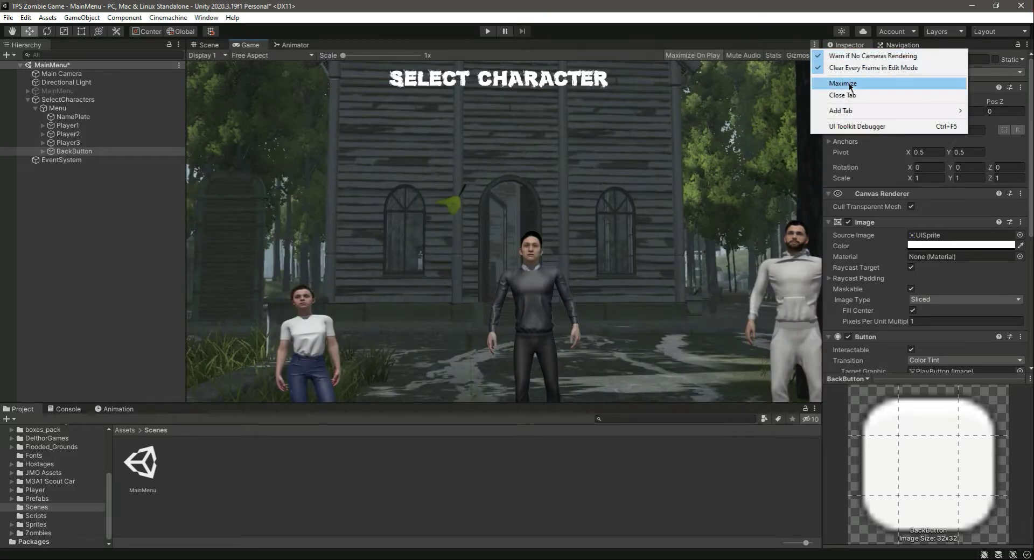
left_click(852, 83)
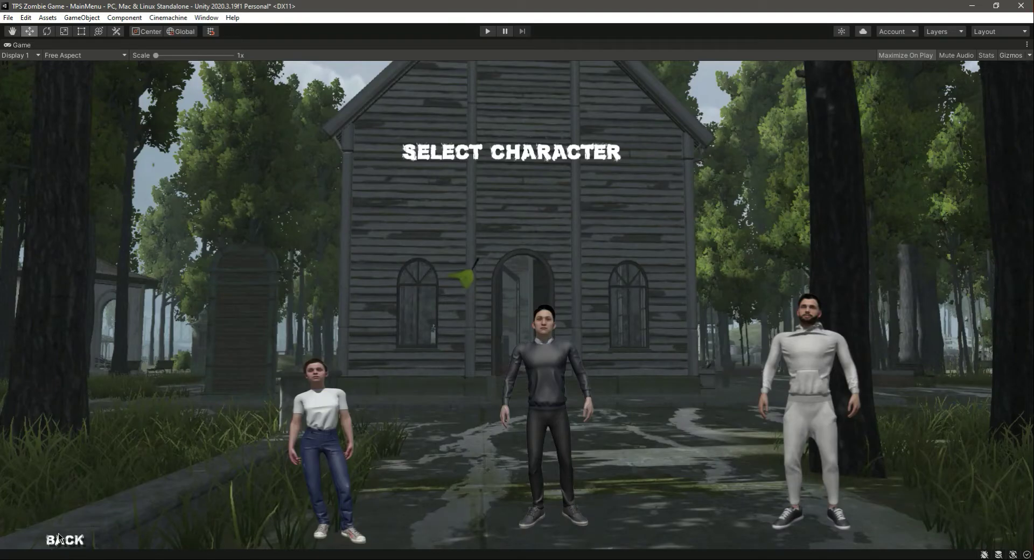
left_click(1027, 45)
left_click(905, 82)
- Move the BackButton further left and back up to about Pos X 98, Pos Y 216
left_click(101, 151)
left_click(205, 46)
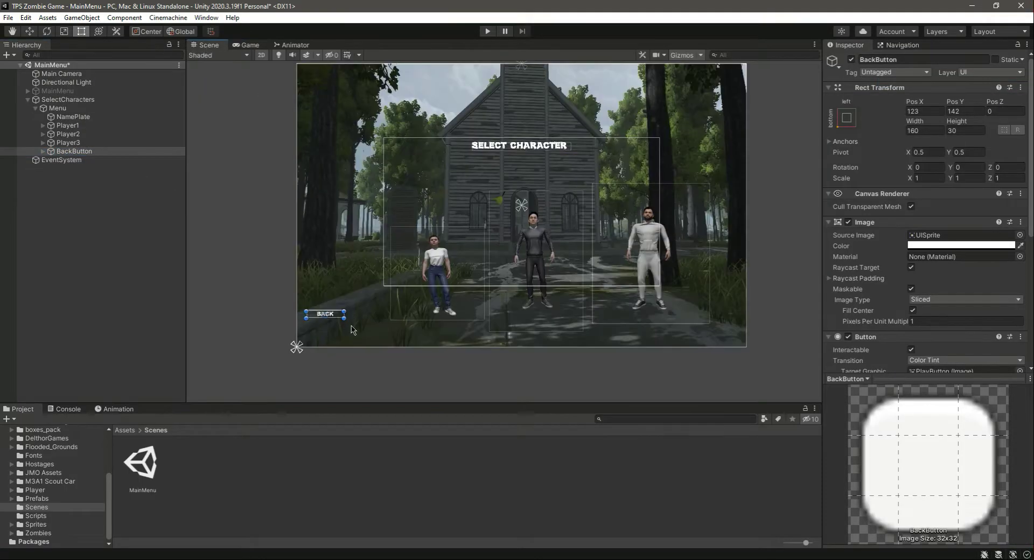
key("w")
left_click_drag(371, 319, 365, 319)
left_click_drag(320, 276, 320, 258)
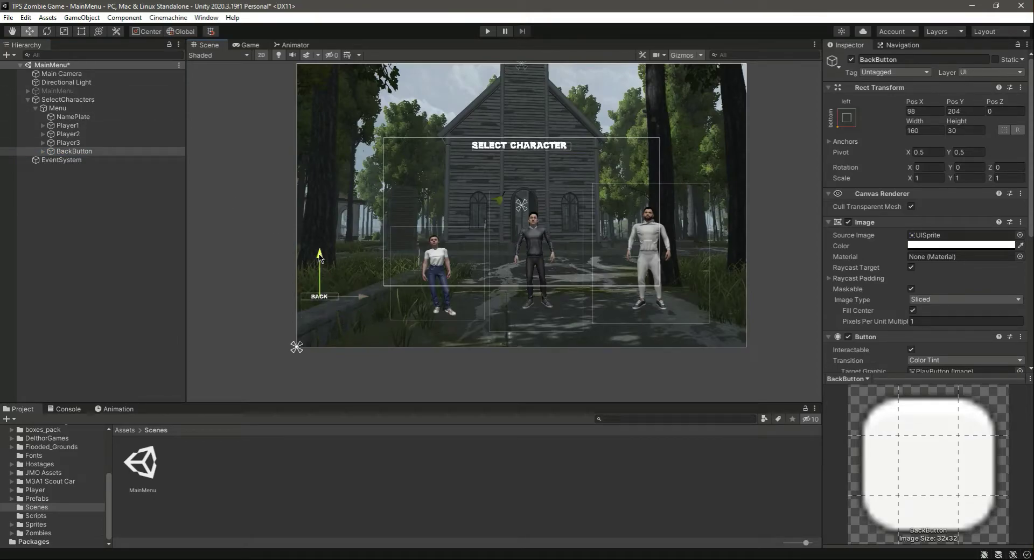
- Check the Back button's new position near the left edge in a maximized Game view and restore the layout
left_click(247, 44)
left_click(815, 45)
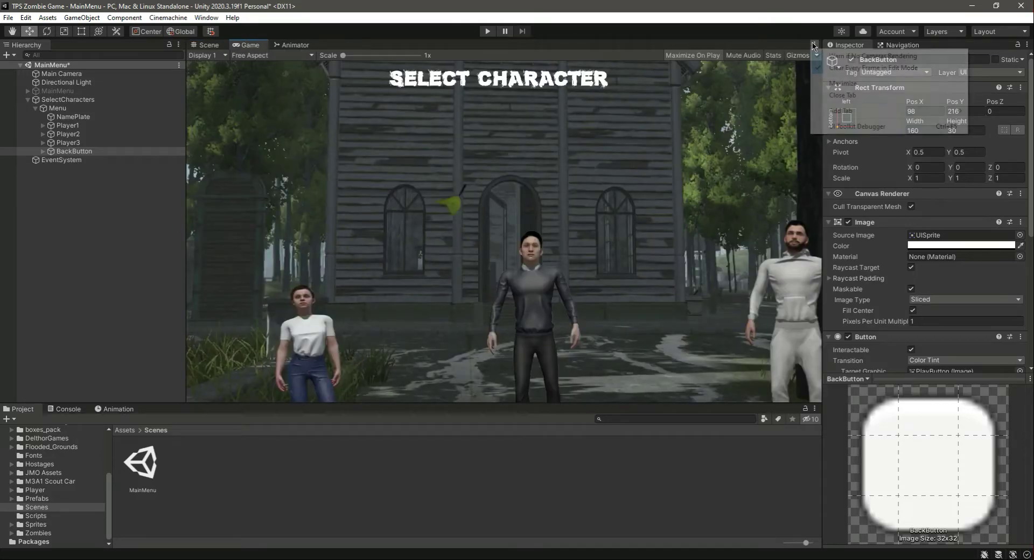
left_click(845, 84)
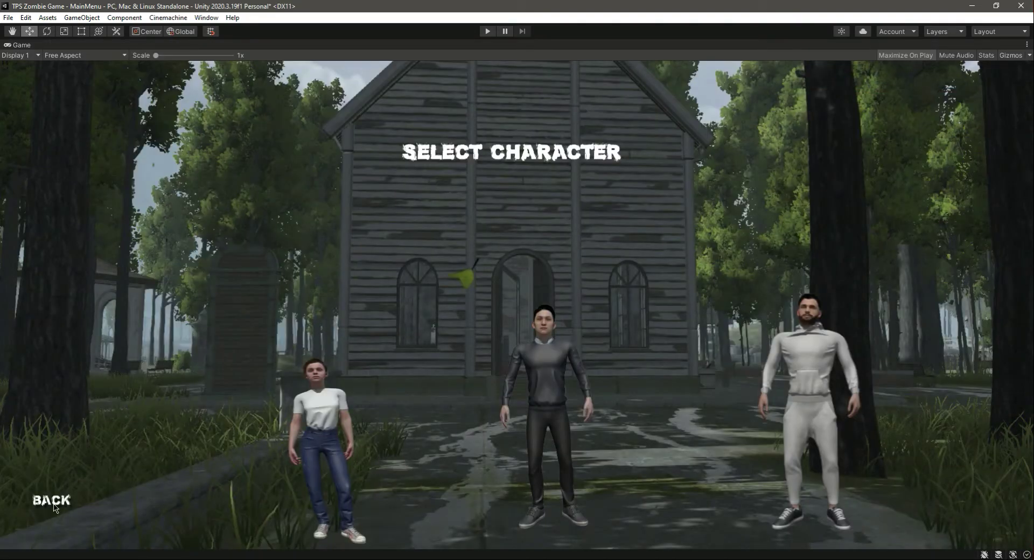
left_click(1027, 46)
left_click(910, 84)
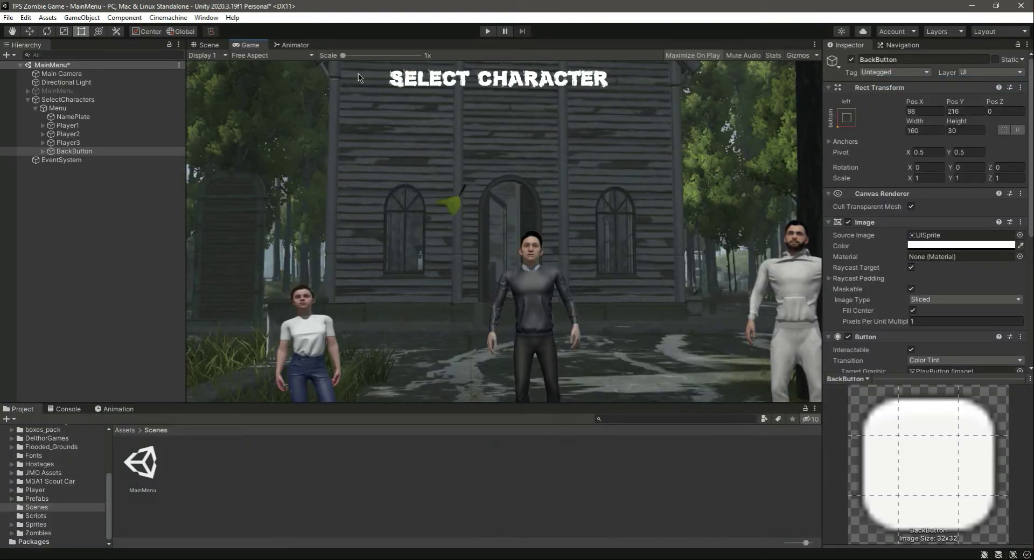
- Build the game for Windows into the project's GameSetup folder
left_click(7, 17)
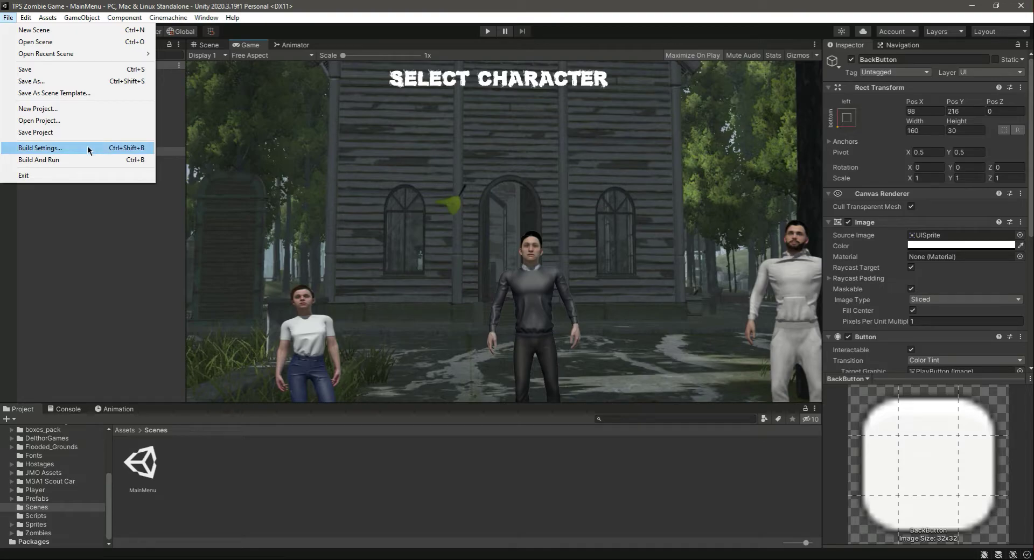
left_click(89, 149)
left_click(569, 374)
left_click(127, 112)
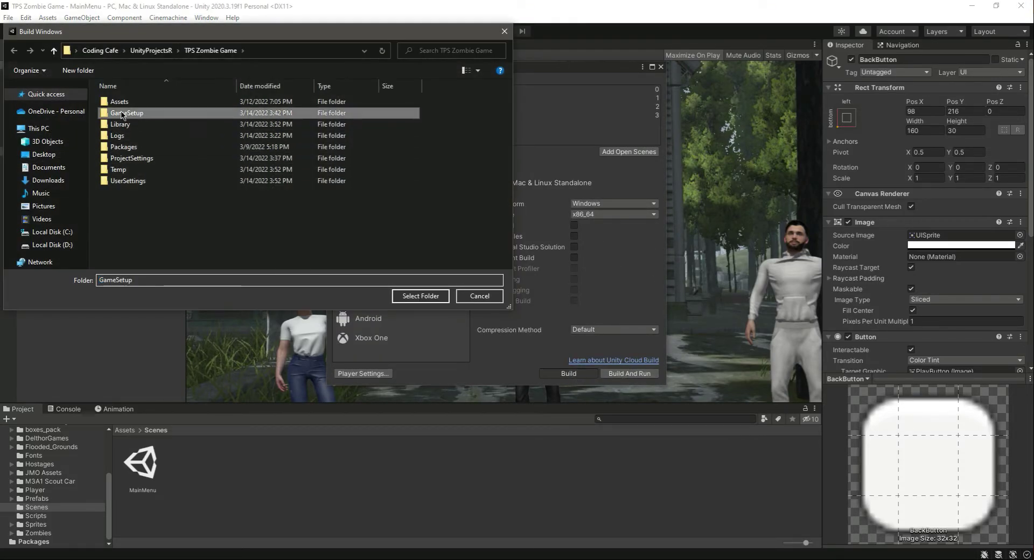
left_click(420, 295)
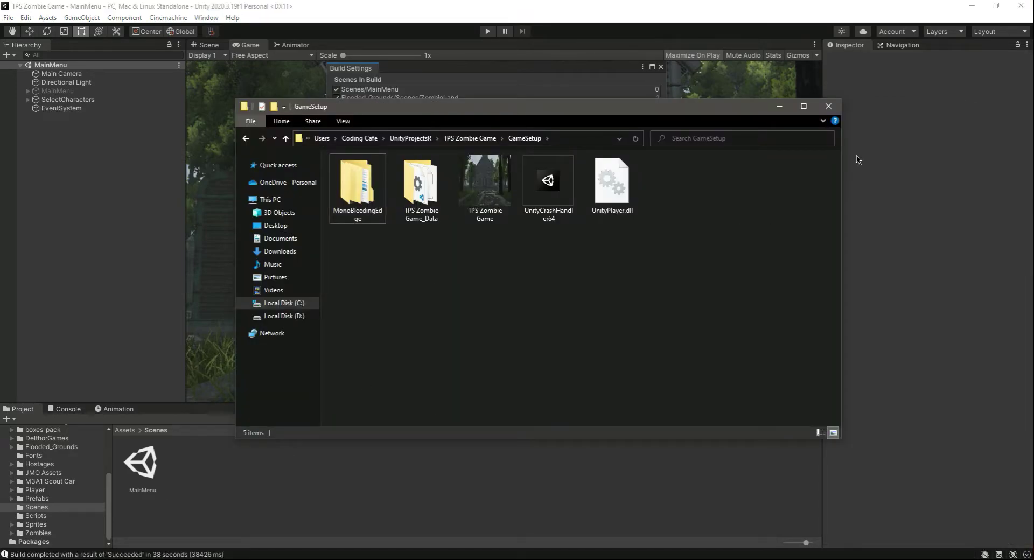
- Close the build output folder and Build Settings, and clear the Console before returning to the project assets
left_click(839, 110)
left_click(661, 67)
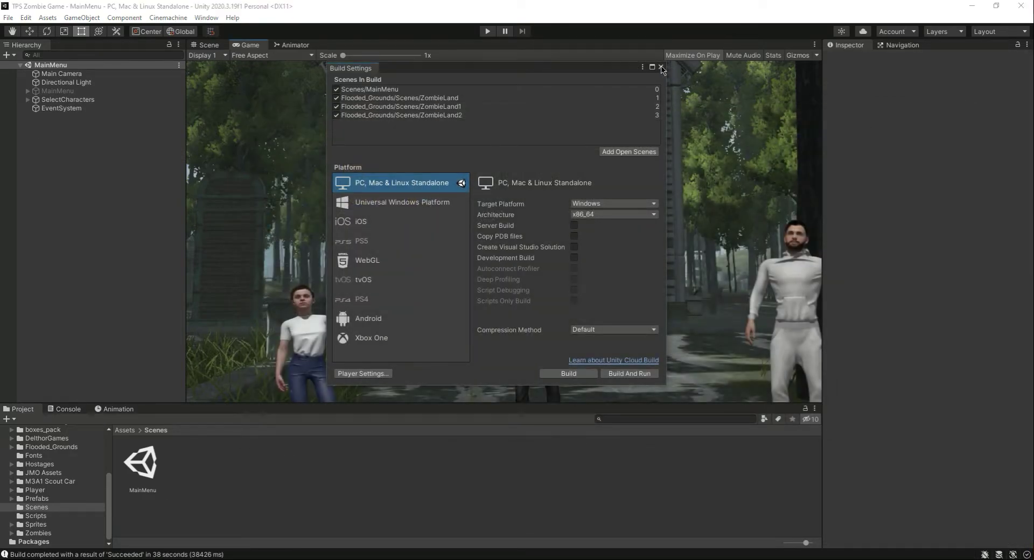
left_click(111, 556)
left_click(10, 419)
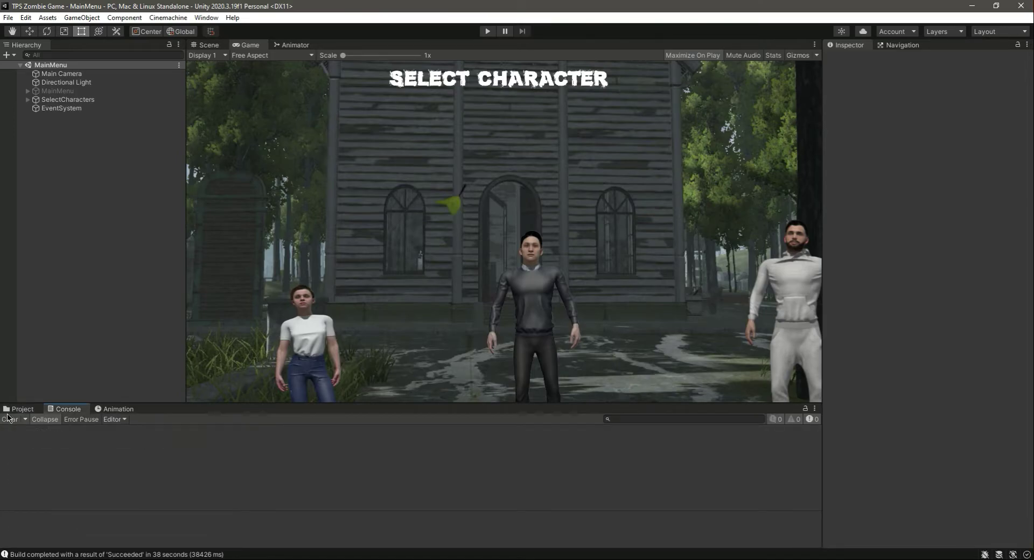
left_click(19, 409)
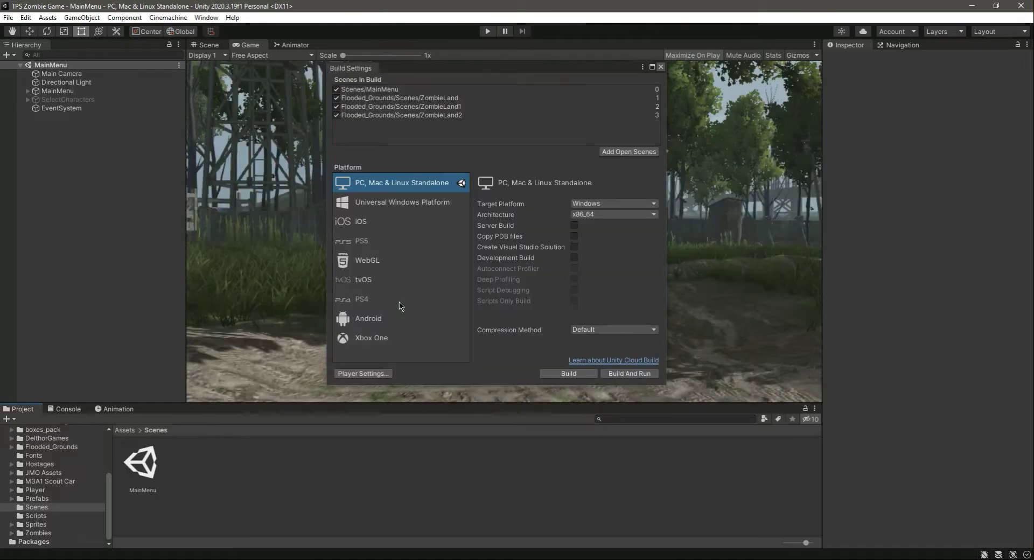
- Close Build Settings and launch the TPS Zombie Game application from the GameSetup folder in File Explorer
left_click(663, 69)
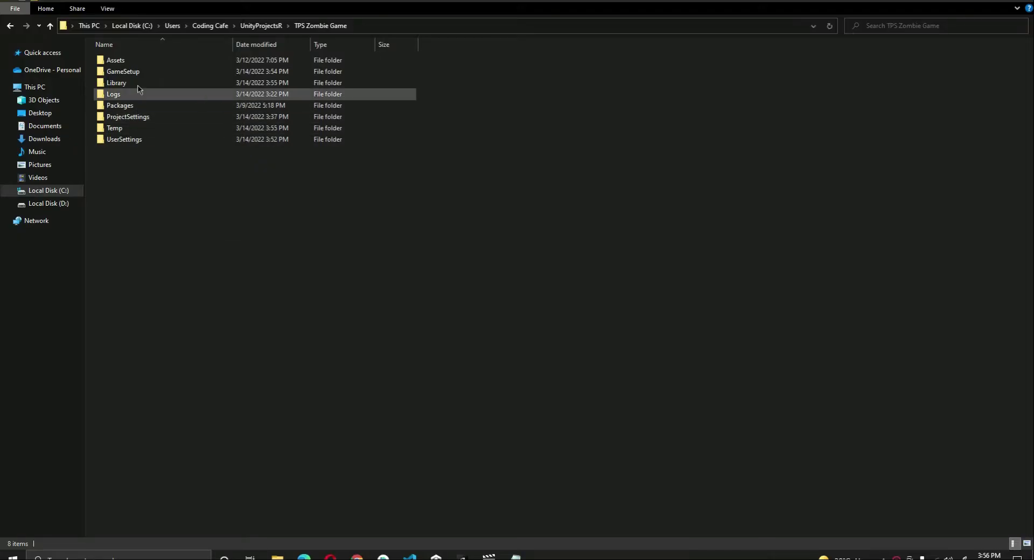
left_click(129, 71)
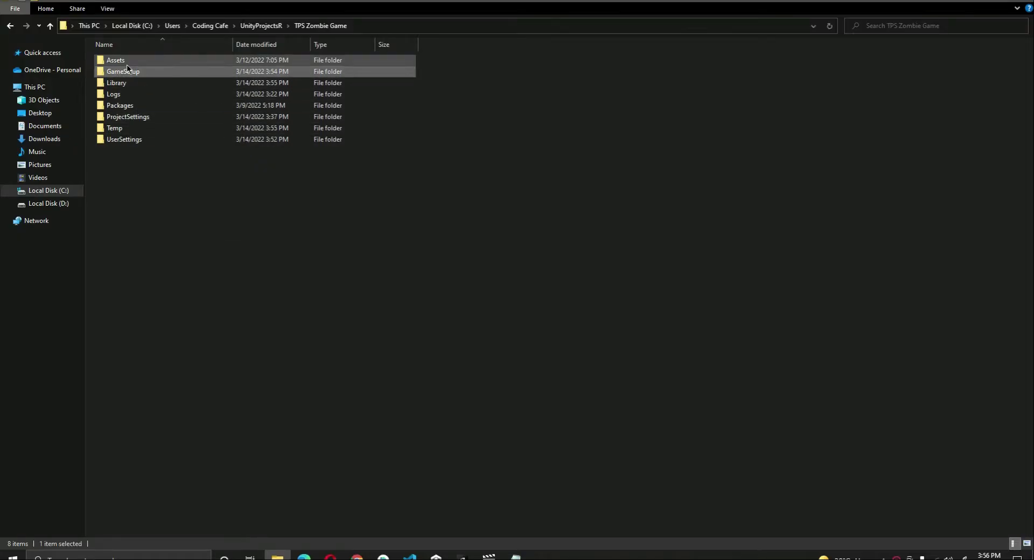
left_click(131, 64)
double_click(134, 73)
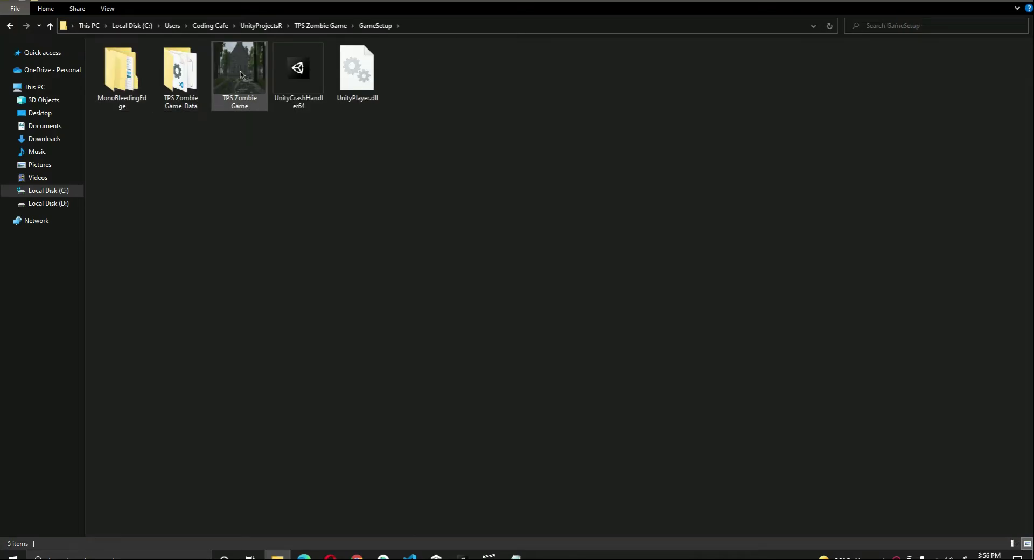
left_click(237, 91)
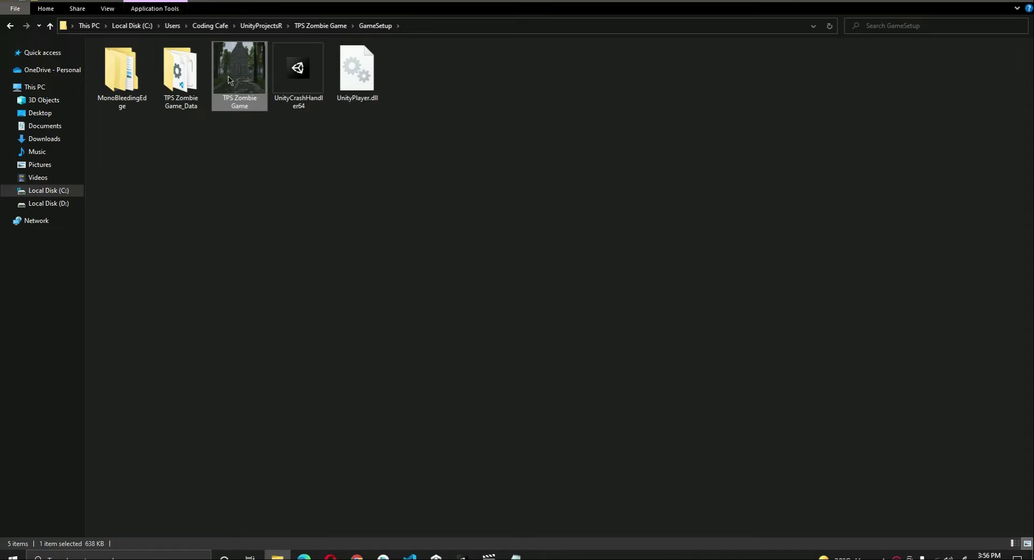
double_click(230, 80)
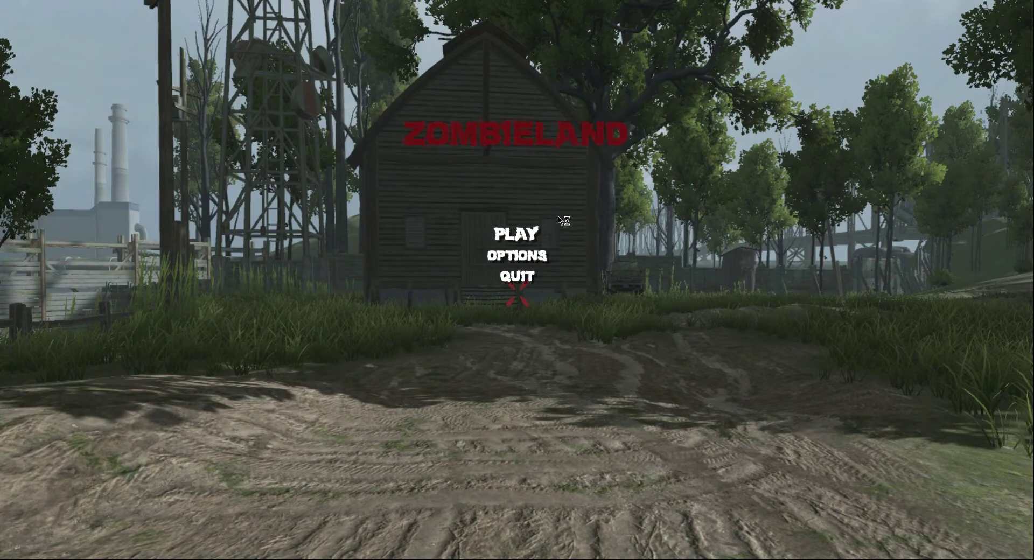
- Test the built game's menu: open the character selection through Options, return with Back, and quit the game
left_click(525, 257)
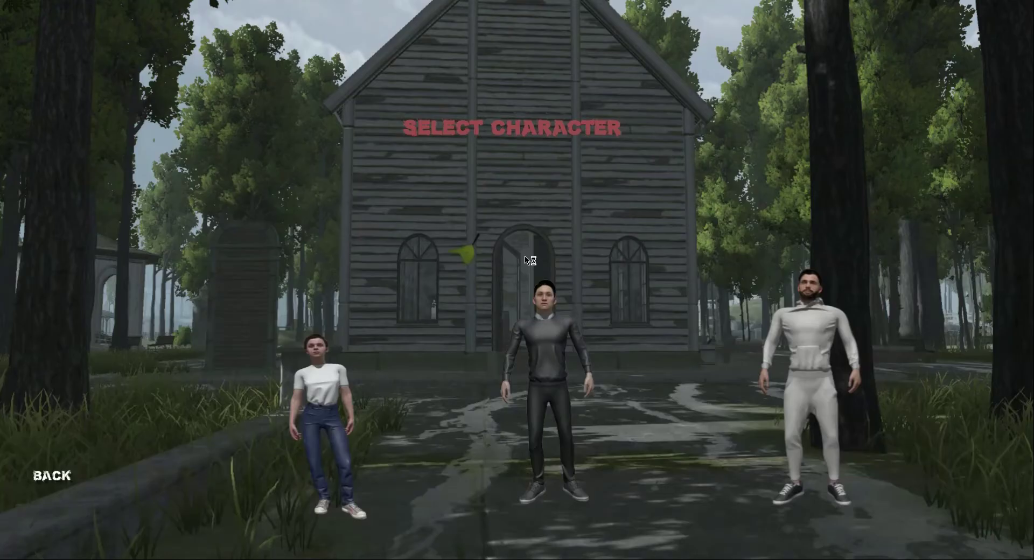
left_click(54, 475)
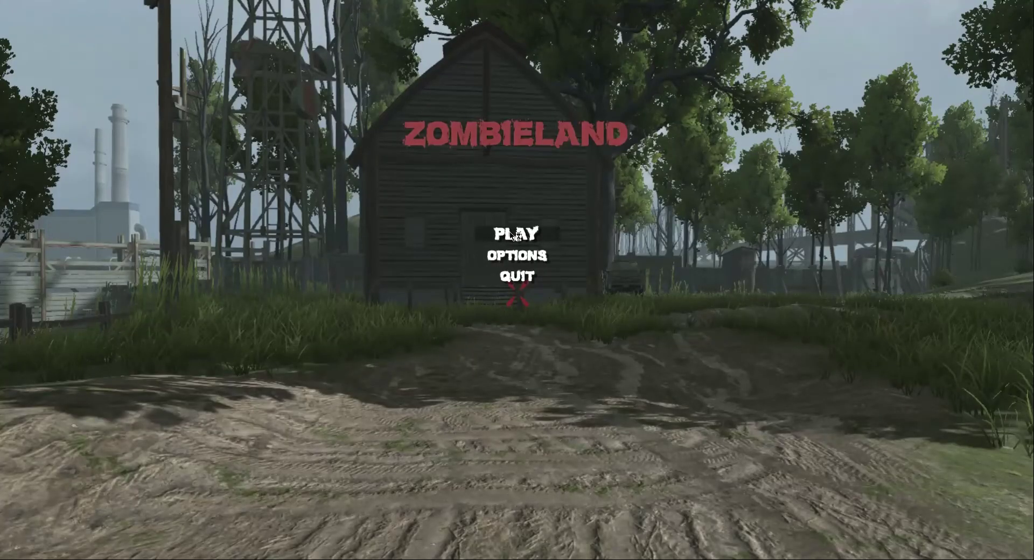
left_click(525, 278)
- Relaunch TPS Zombie Game and test playing as the third character in white, running forward through the level
double_click(231, 86)
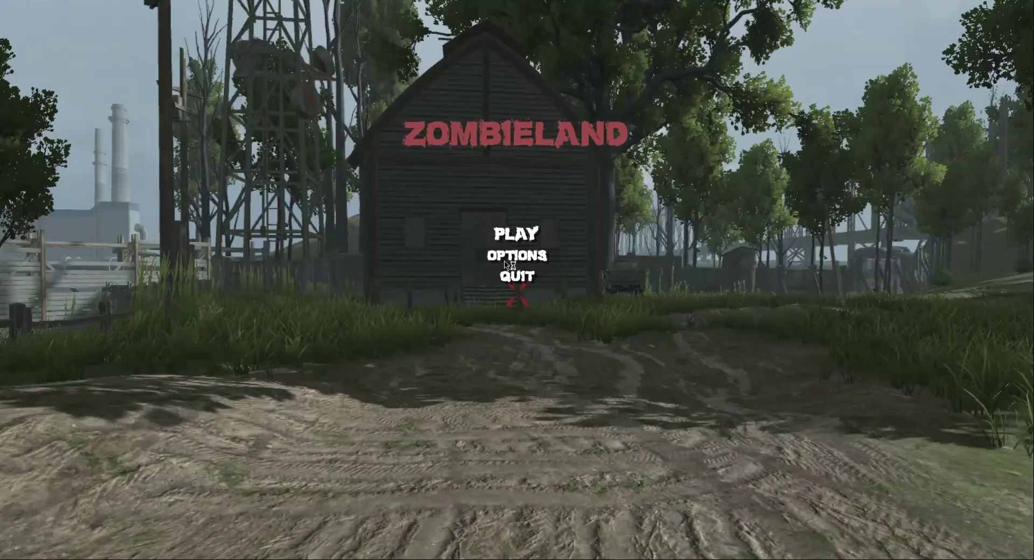
left_click(507, 255)
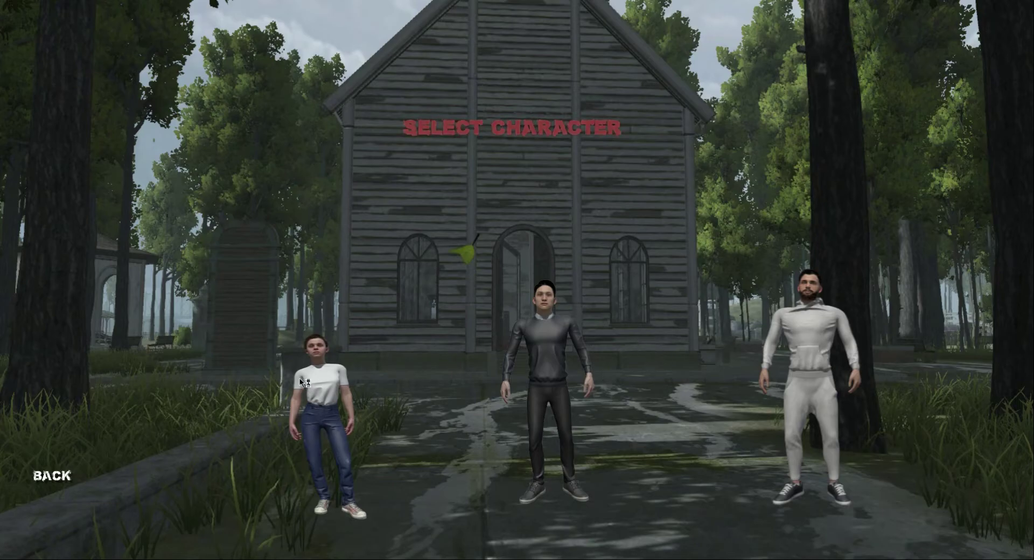
left_click(801, 354)
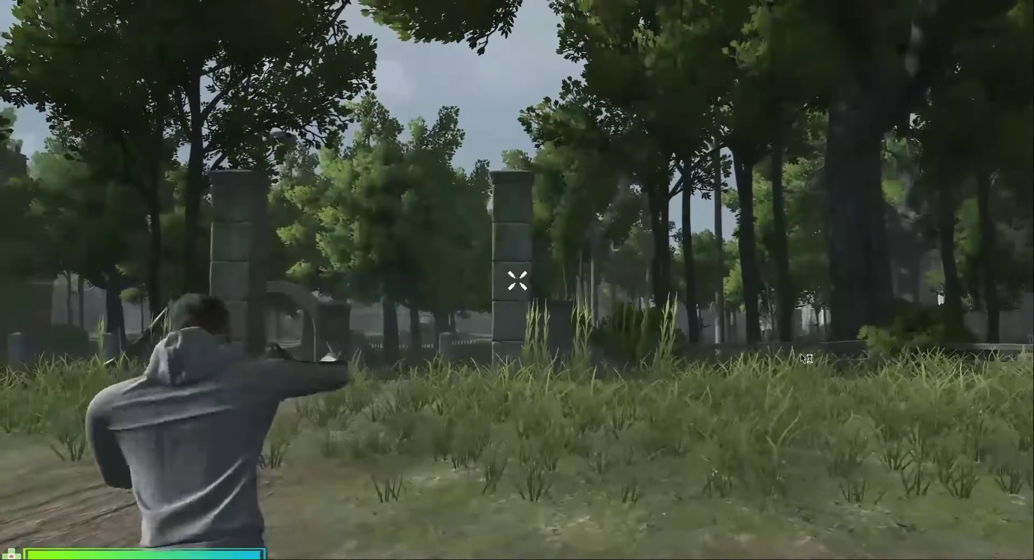
key("w")
key("w")
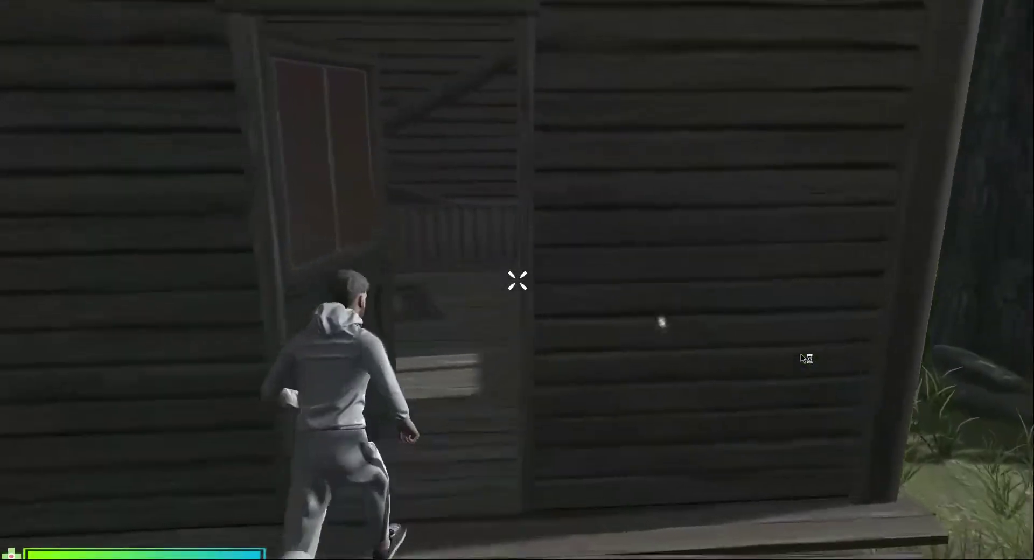
- Enter the wooden house, walk past the bed, and pick up the rifle beside the lamp table
key("w")
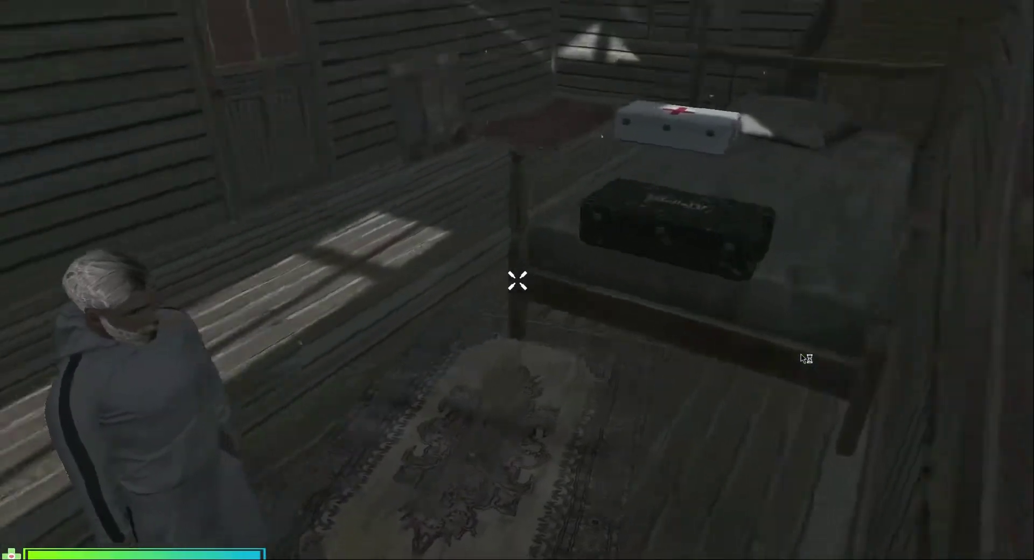
key("w")
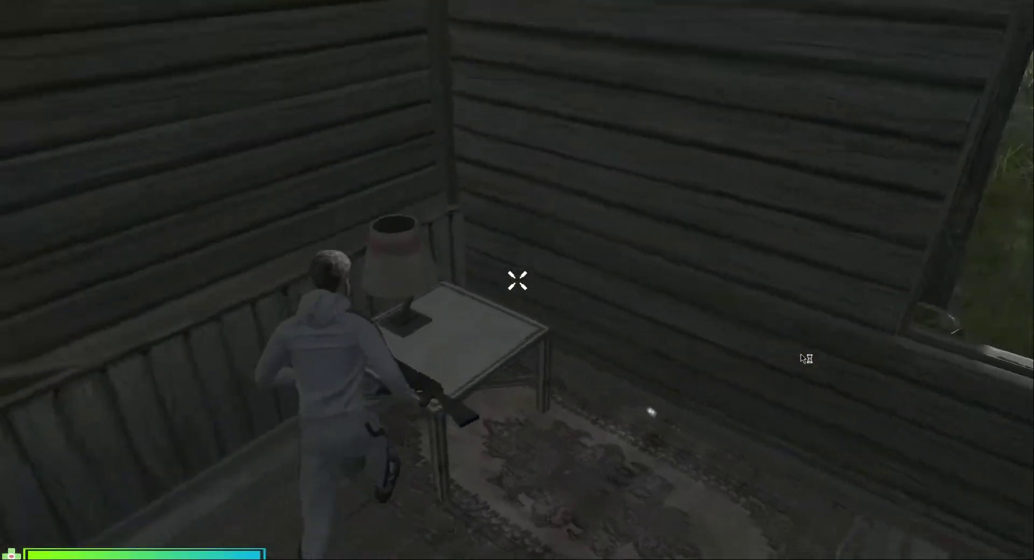
key("w")
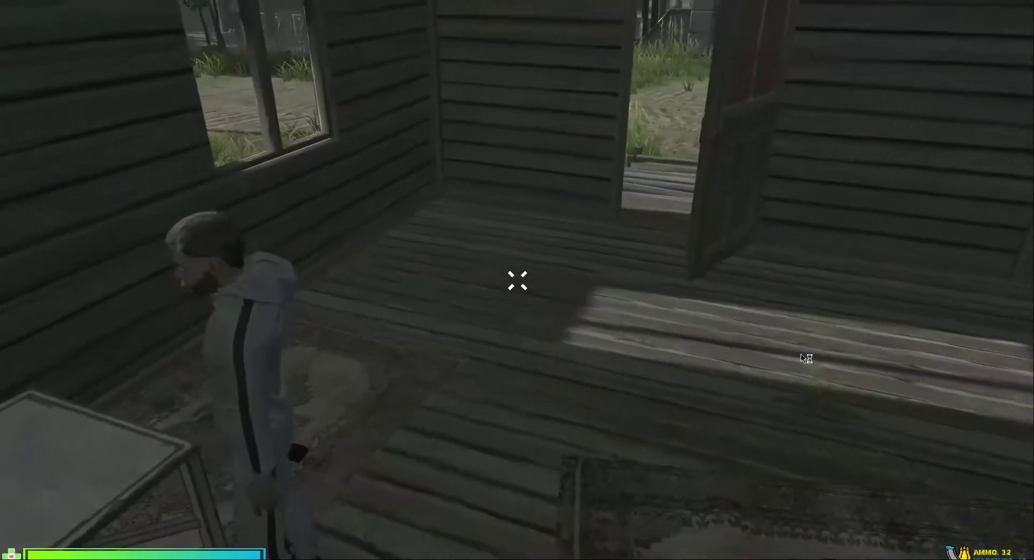
- Leave the house with the rifle and run along the dirt path through the stone gate to the street
key("w")
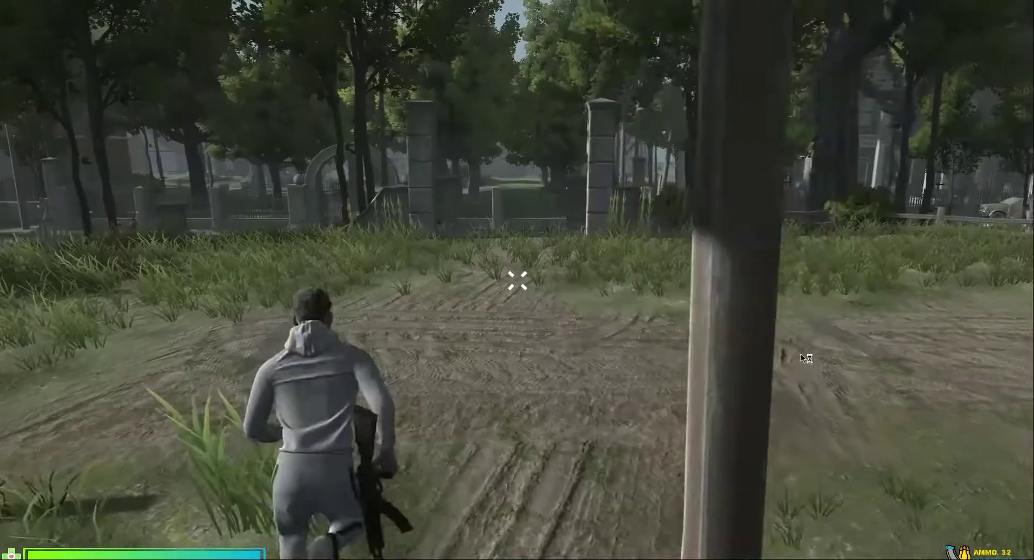
key("w")
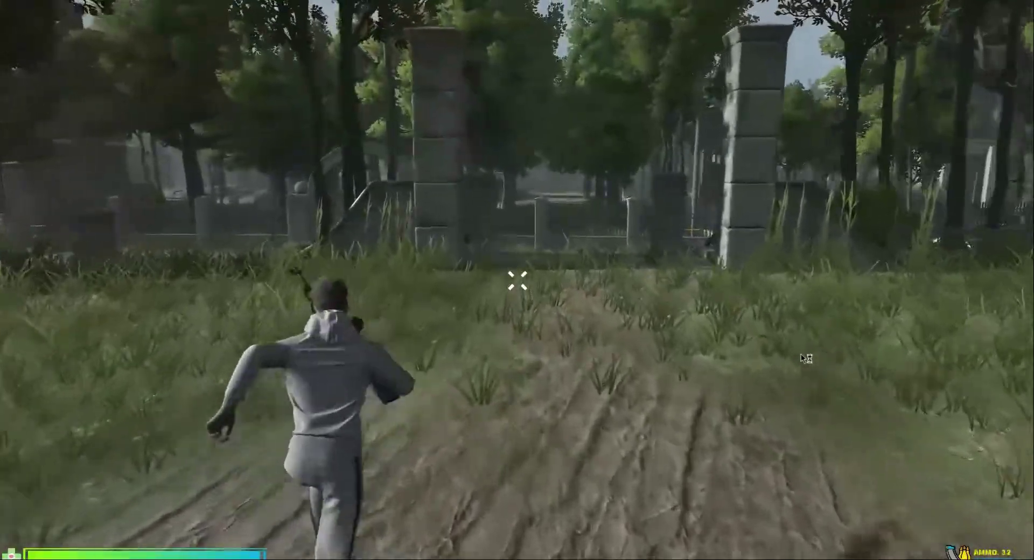
key("w")
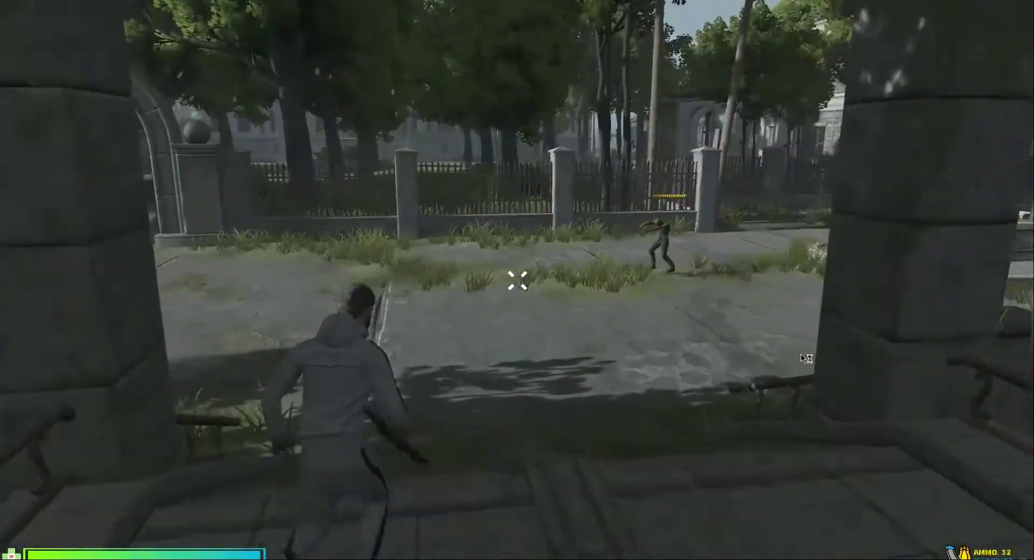
key("w")
- Test the rifle by aiming at the zombie near the fence and firing along the street until the ammo runs out
right_click(803, 358)
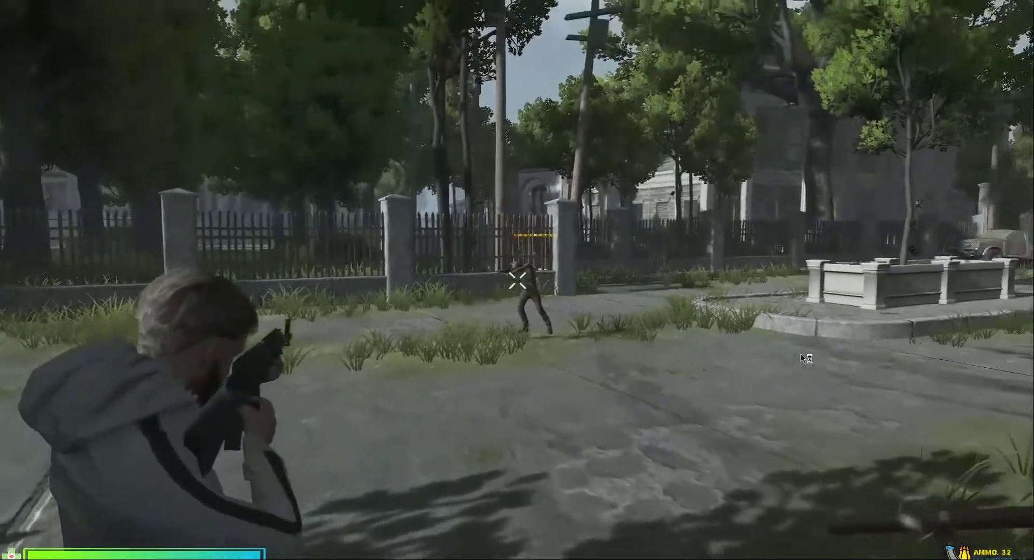
left_click(518, 282)
left_click(518, 282)
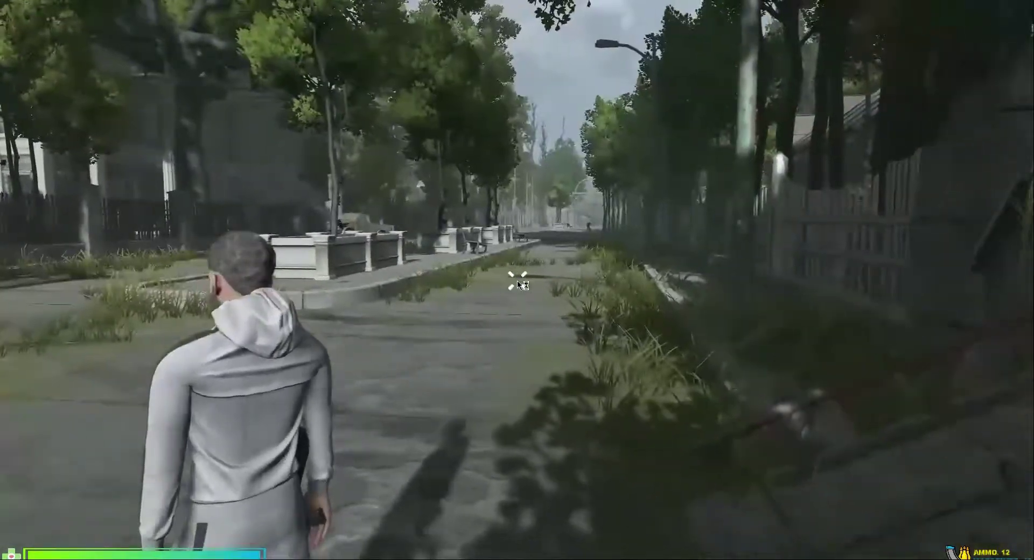
key("w")
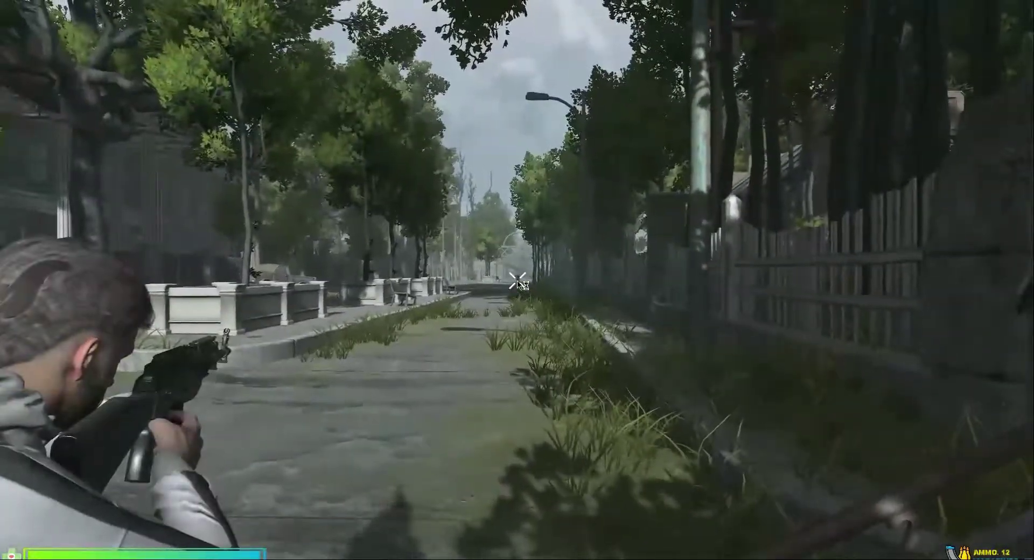
left_click(518, 281)
left_click(519, 284)
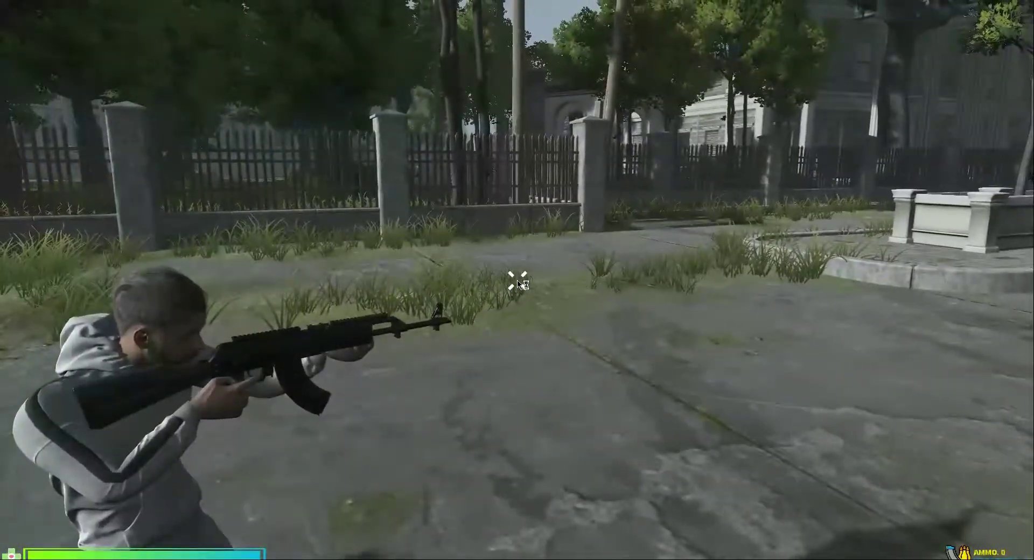
- Test running around the level with the rifle, past the zombies and planters and along the street by the parked pickup truck
key("w")
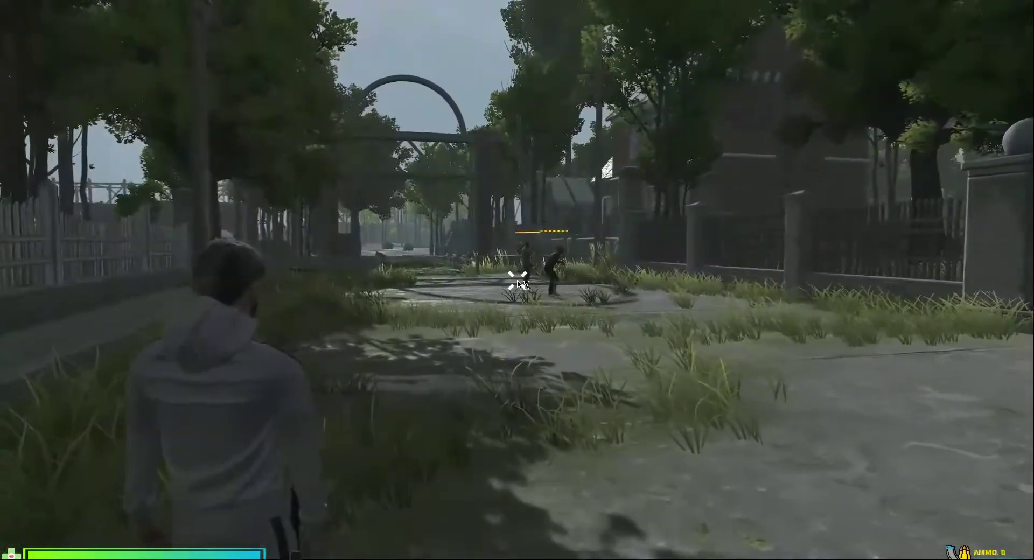
key("w")
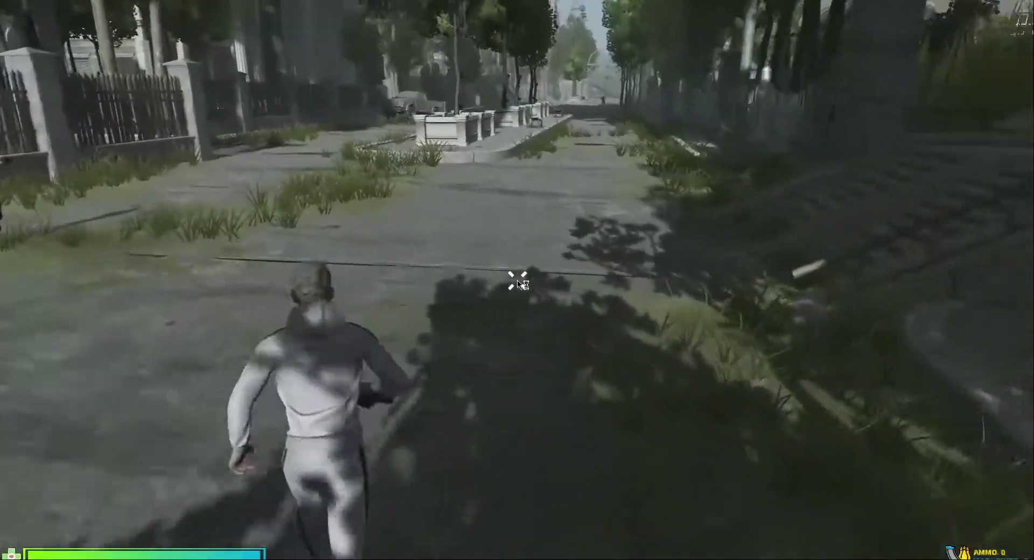
key("w")
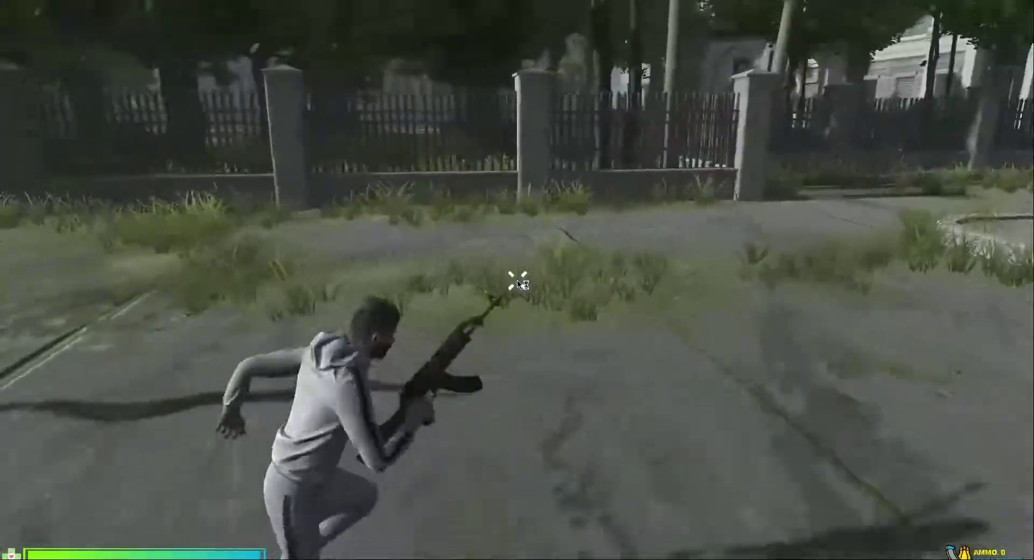
key("w")
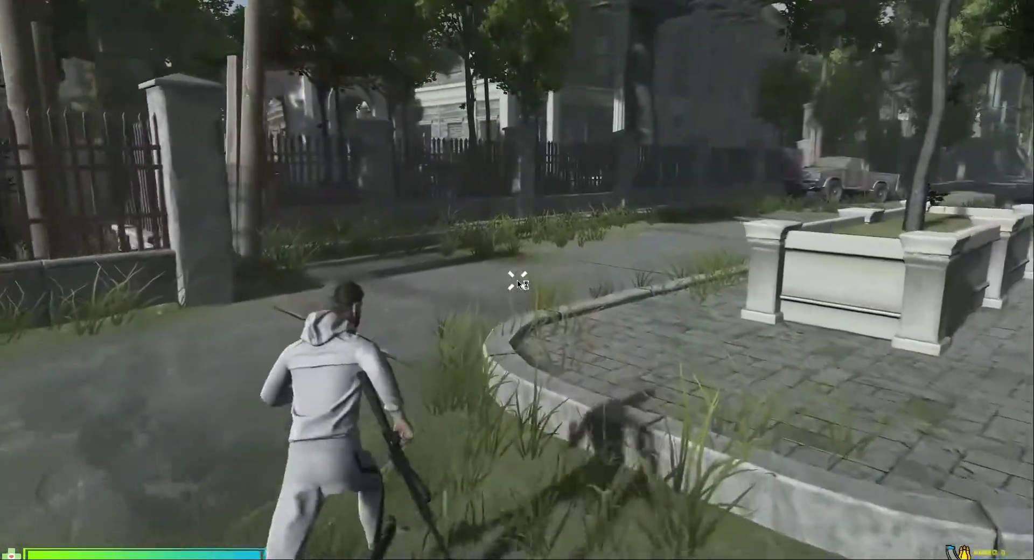
key("w")
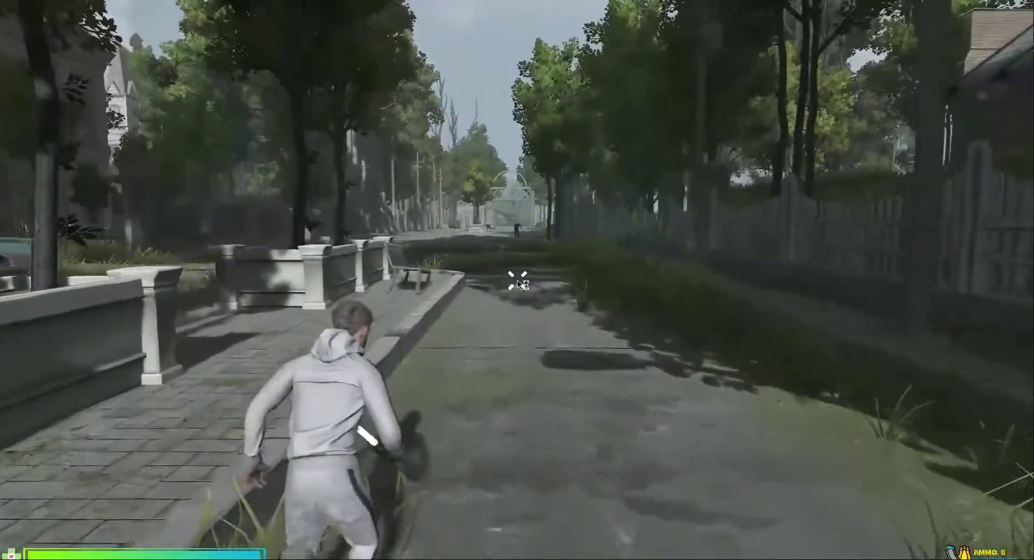
key("w")
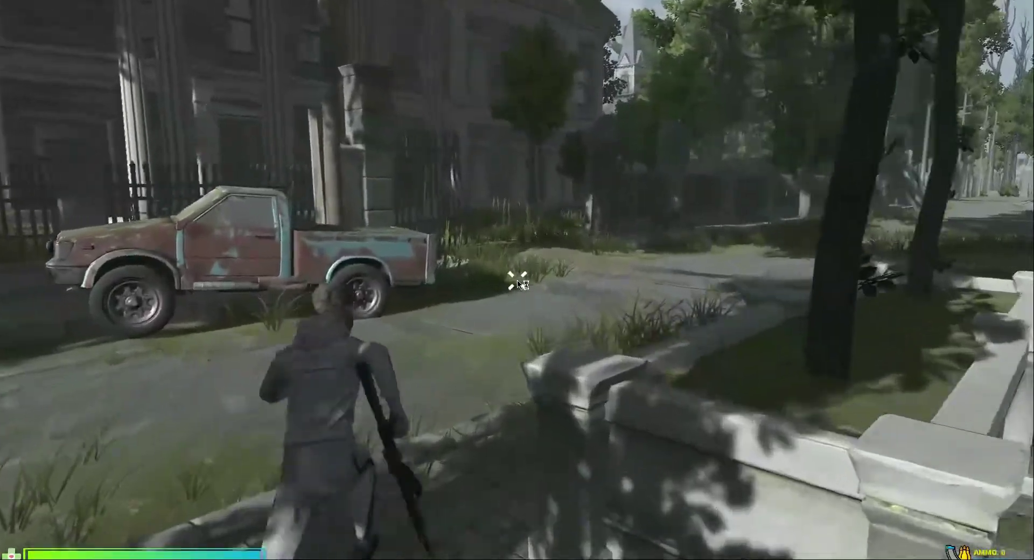
key("w")
- Pause the game, return to the main menu, quit the application, and clear the file selection in the GameSetup folder
key("Escape")
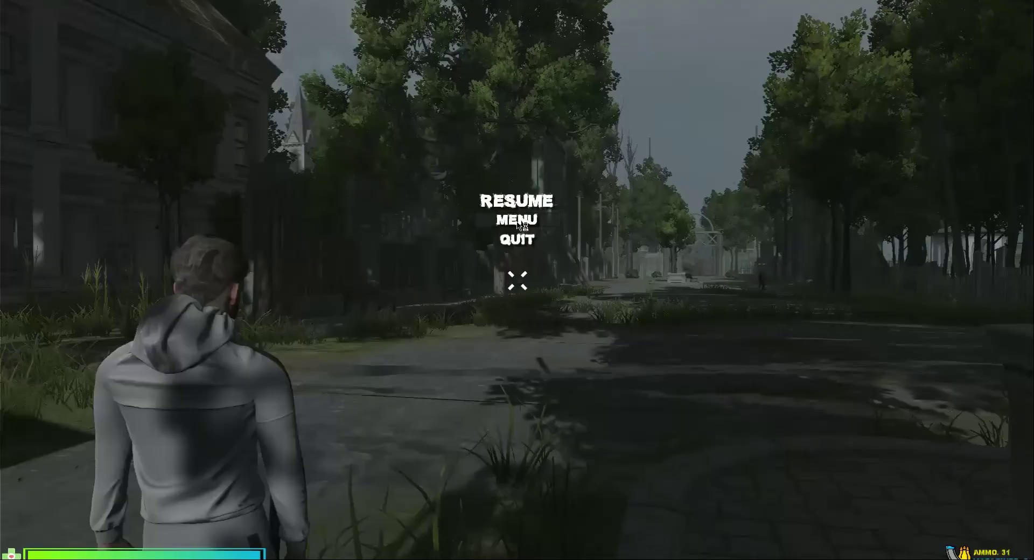
left_click(518, 221)
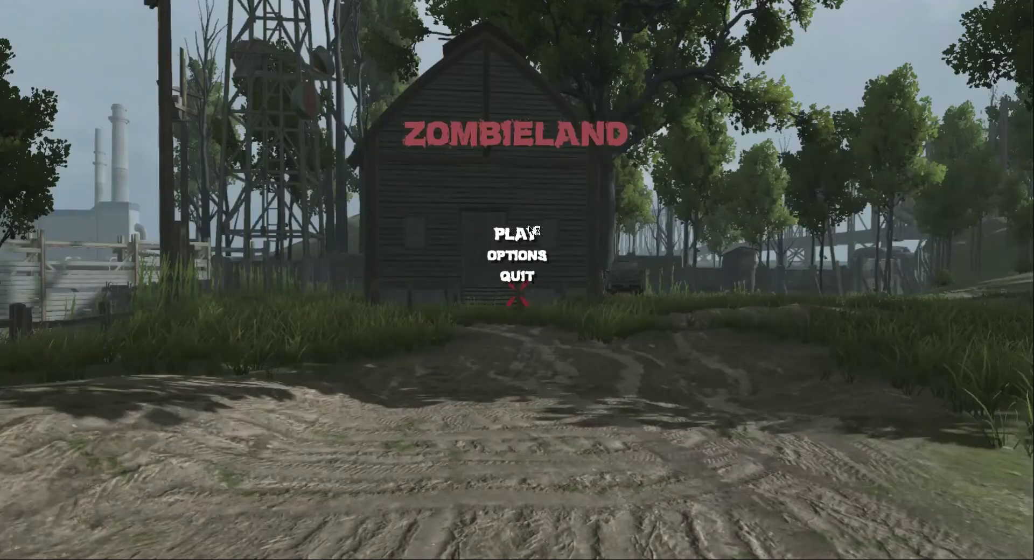
left_click(506, 277)
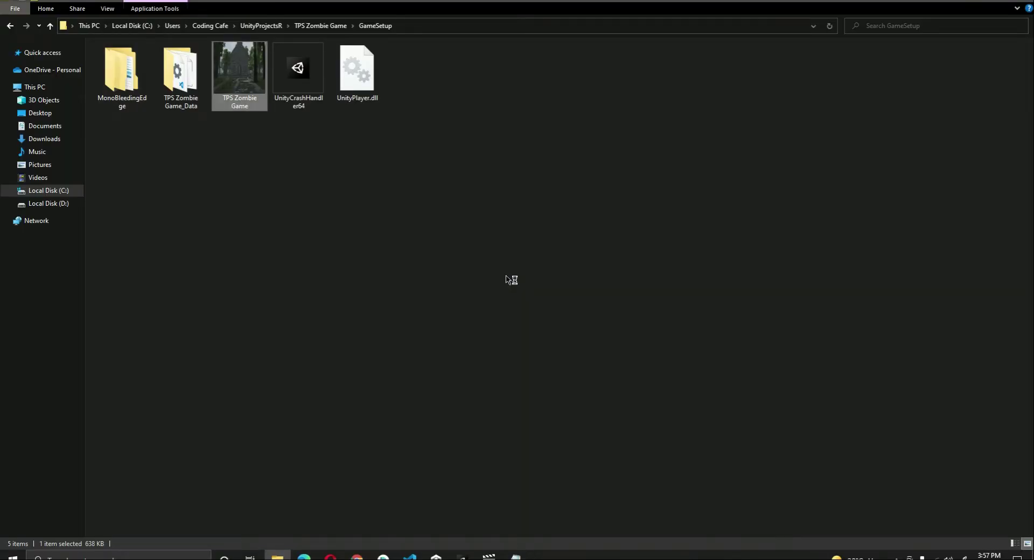
left_click(511, 280)
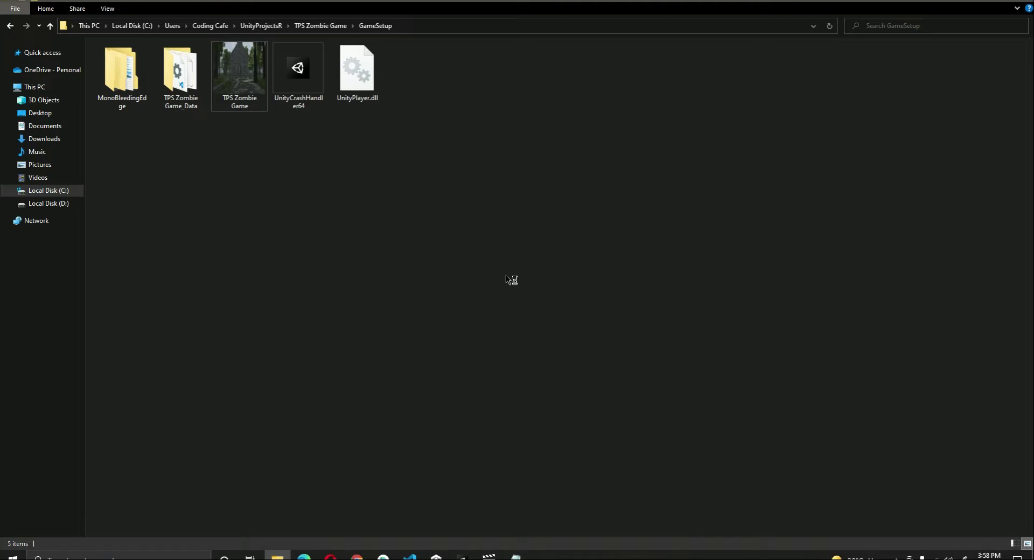